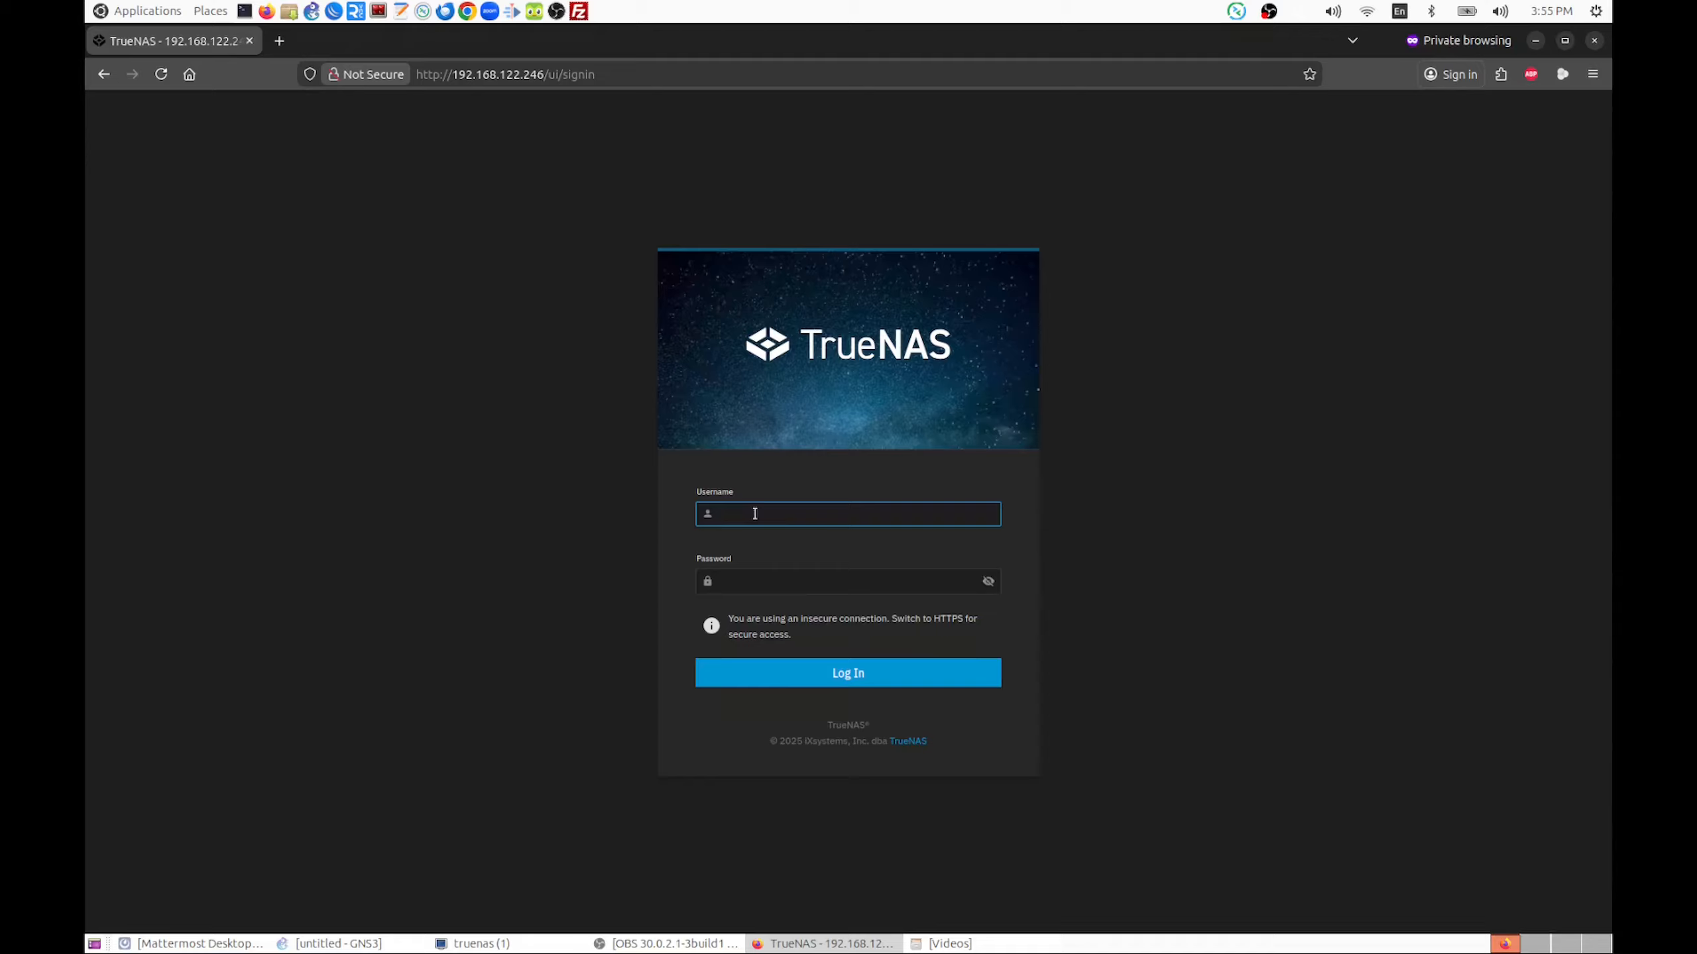
# Log in to the TrueNAS web interface as truenas_admin with the account password
pyautogui.write('truenas_adm')
pyautogui.press('Tab')
pyautogui.write('•••••••')
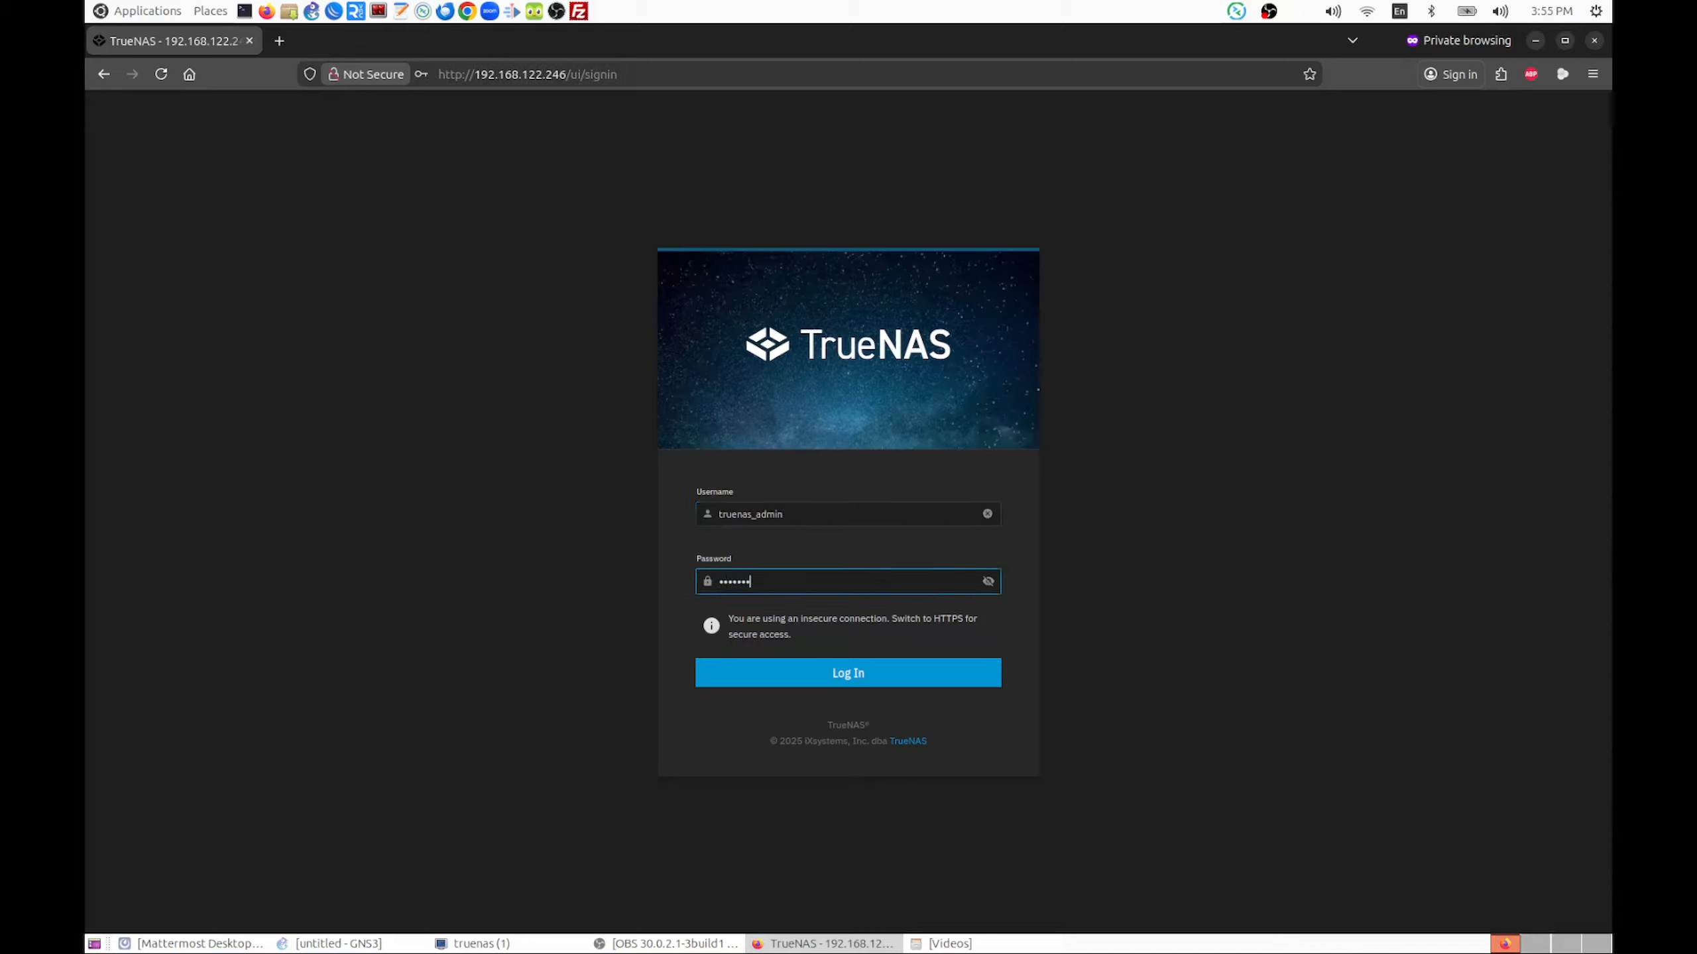
pyautogui.press('Return')
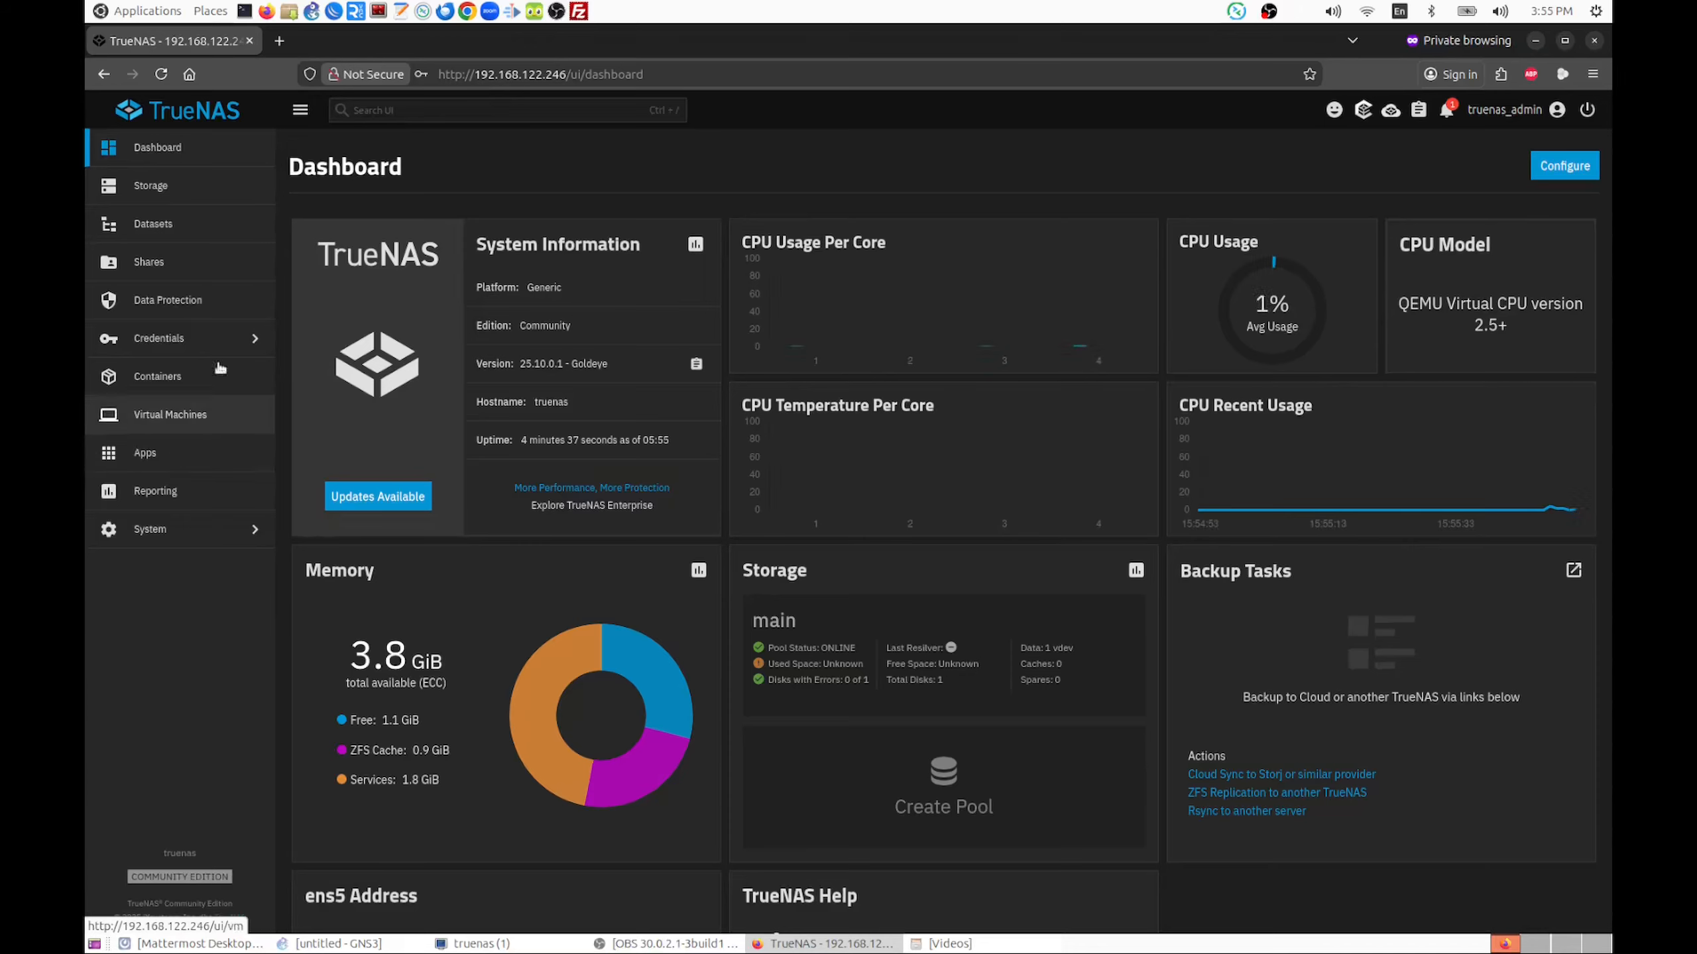
# Create a dataset named immich under the main pool, using the Apps preset
pyautogui.click(200, 224)
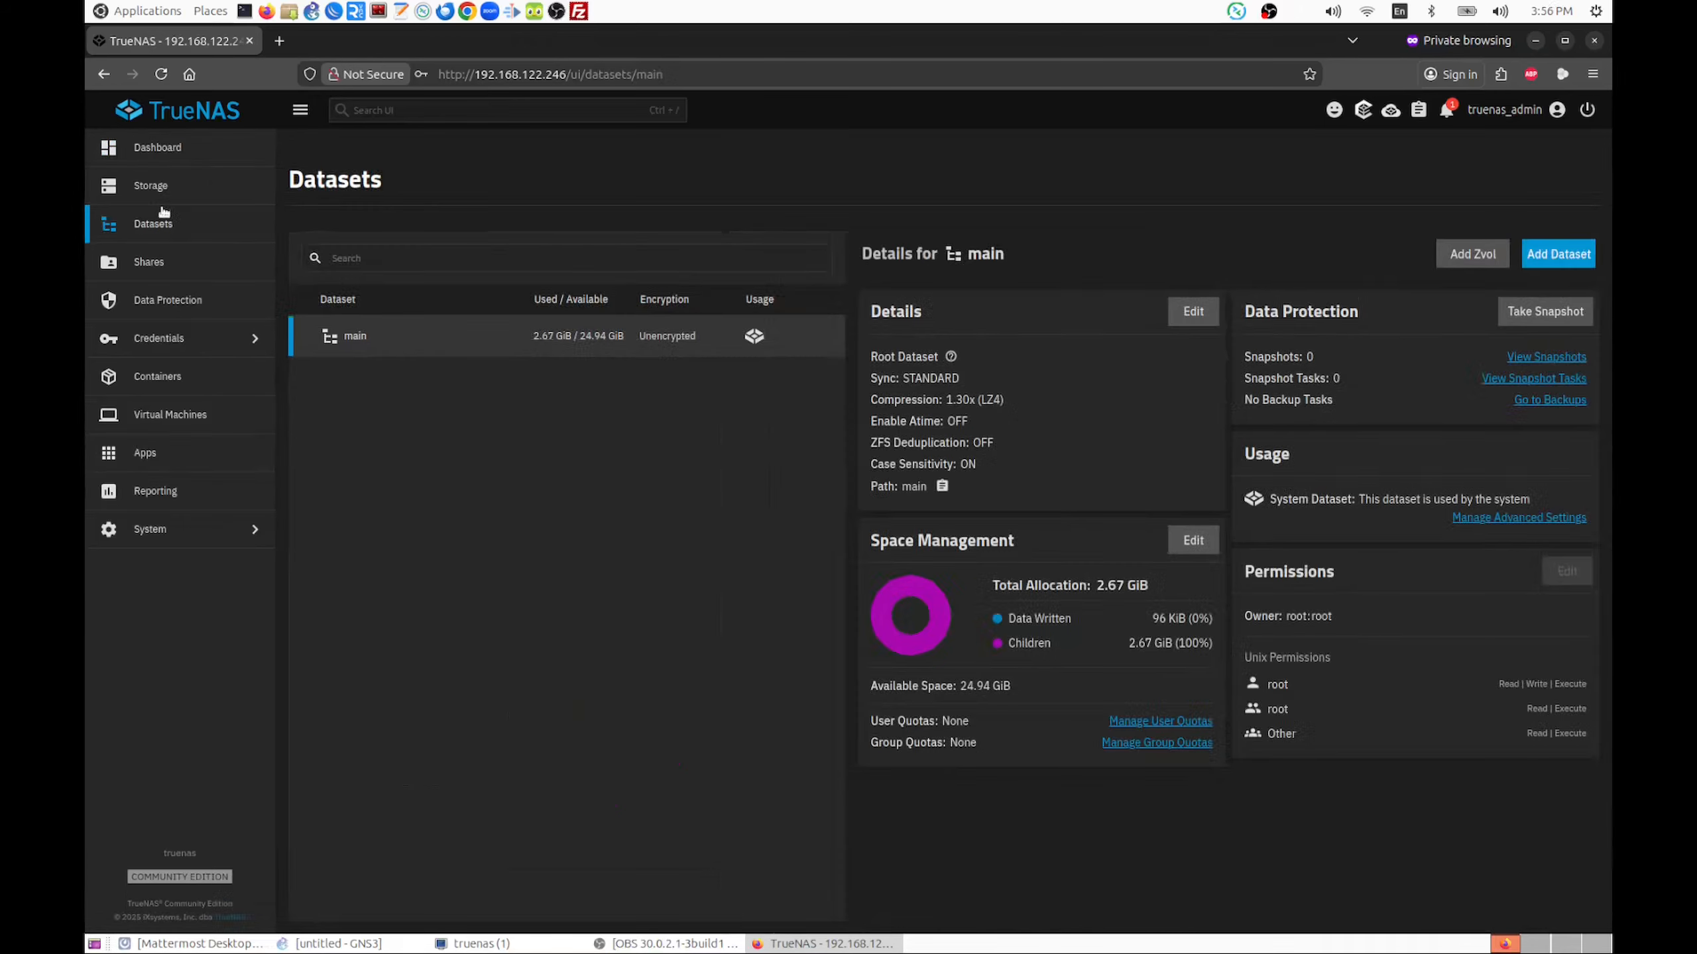
pyautogui.click(155, 228)
pyautogui.click(1563, 255)
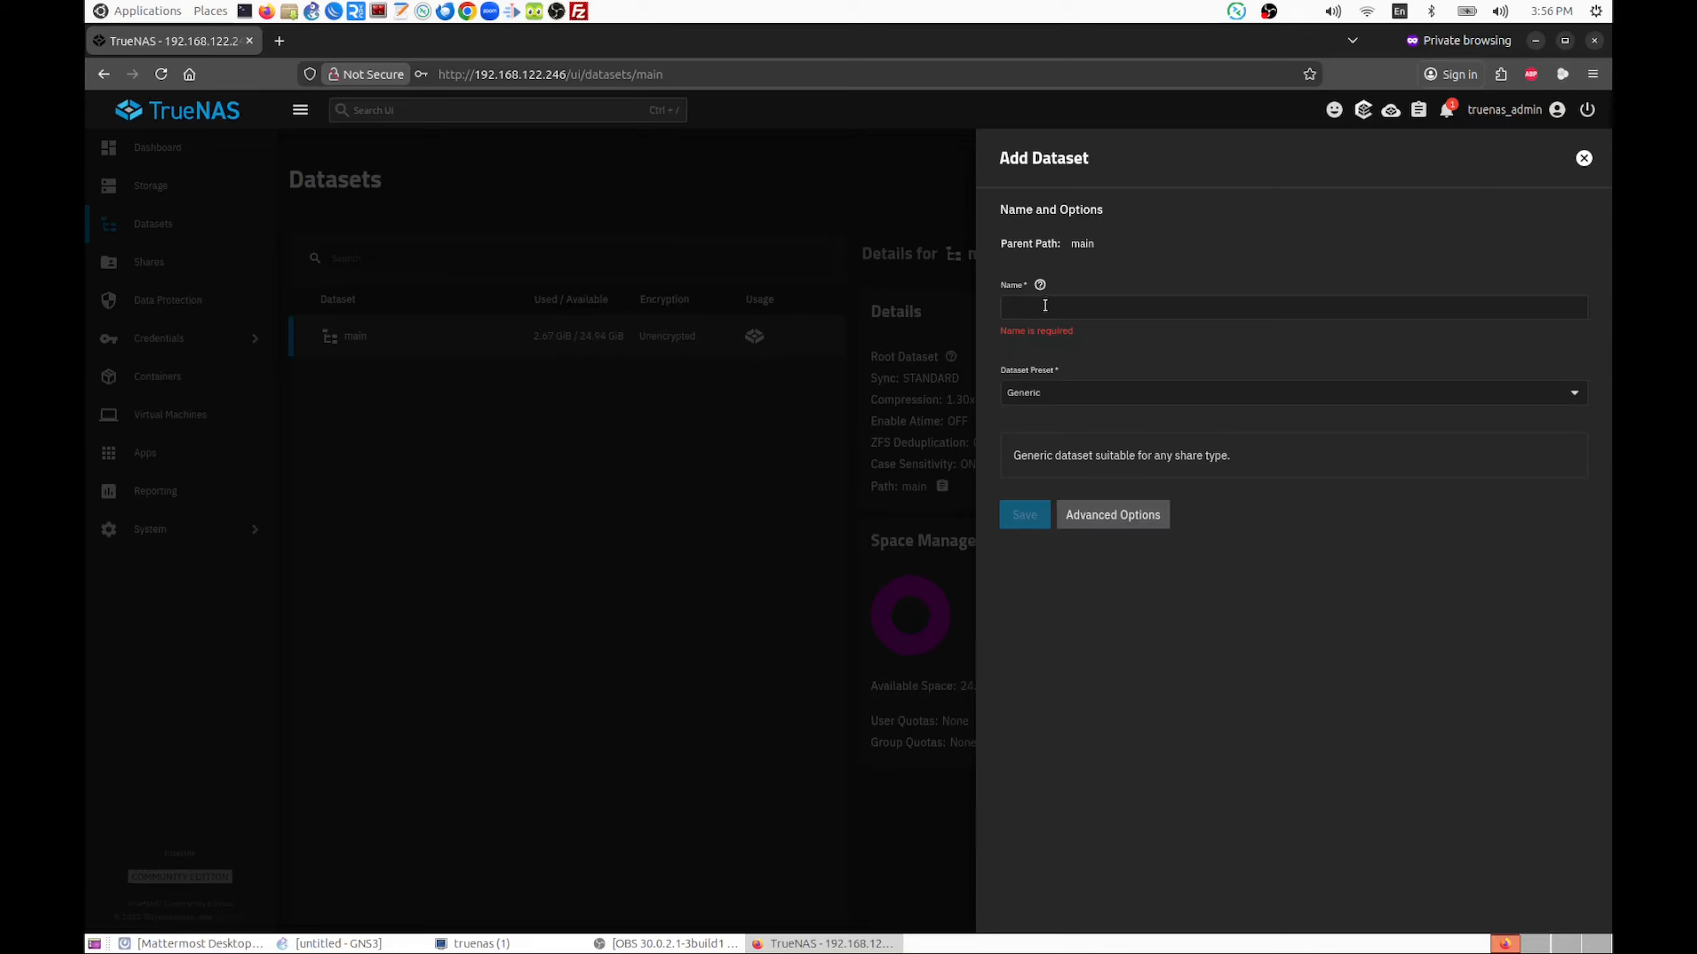
pyautogui.click(1583, 159)
pyautogui.click(1561, 262)
pyautogui.click(1079, 310)
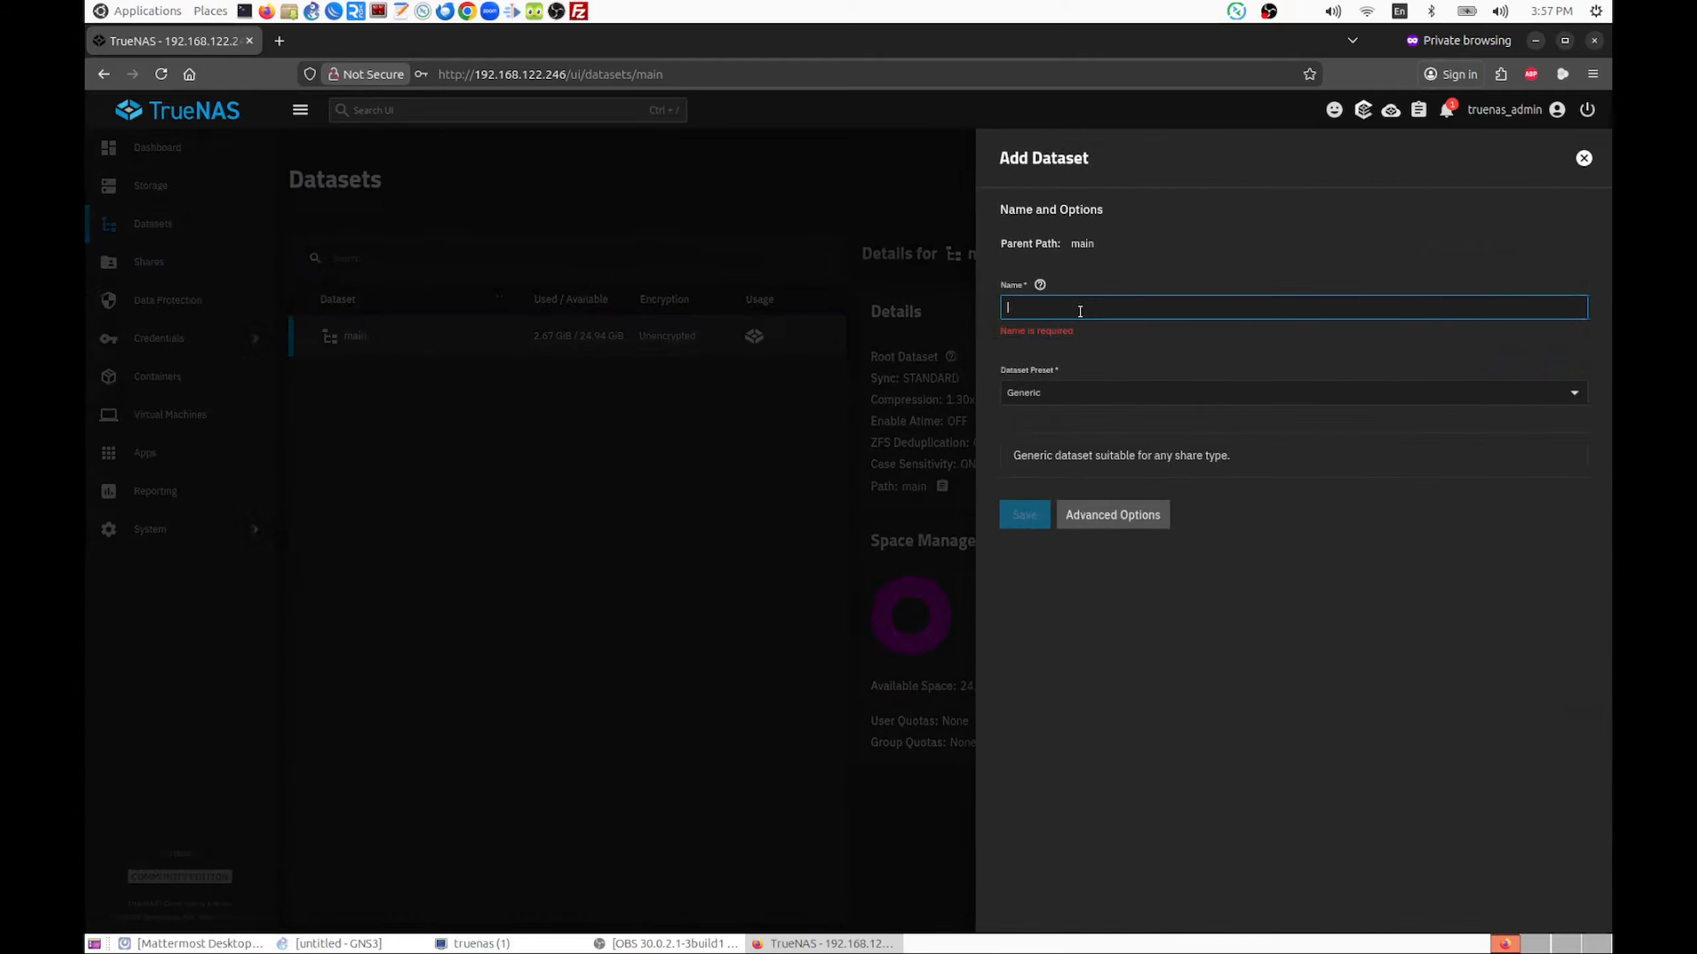
pyautogui.write('immich')
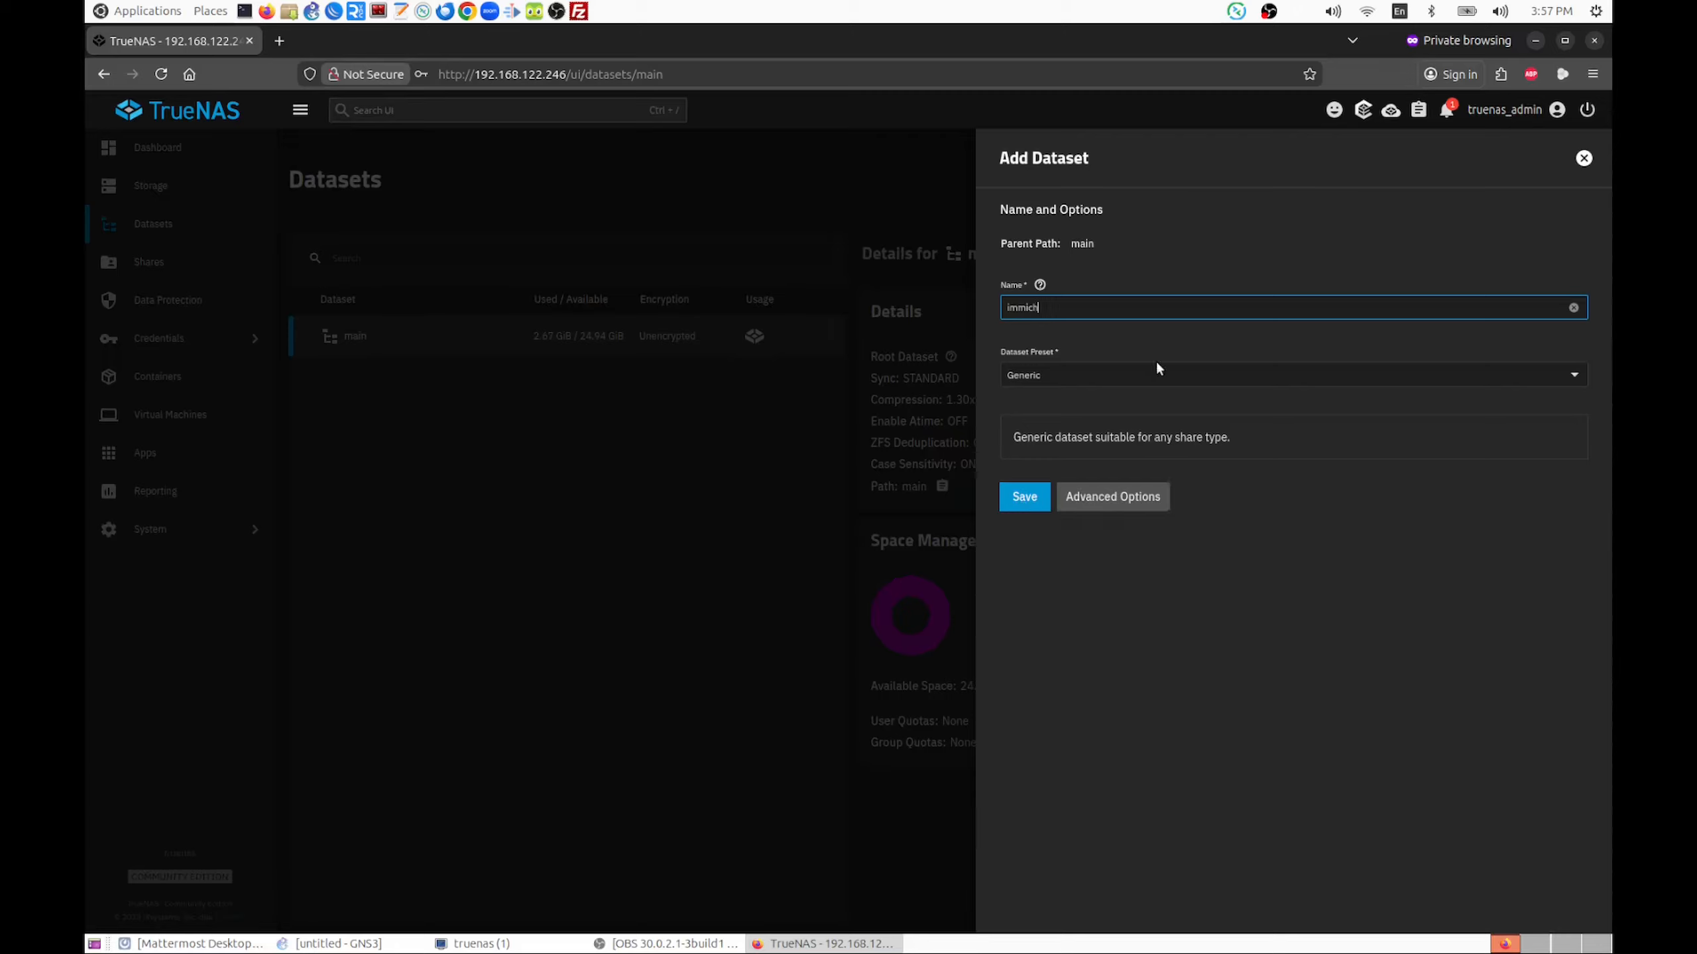
pyautogui.click(1138, 379)
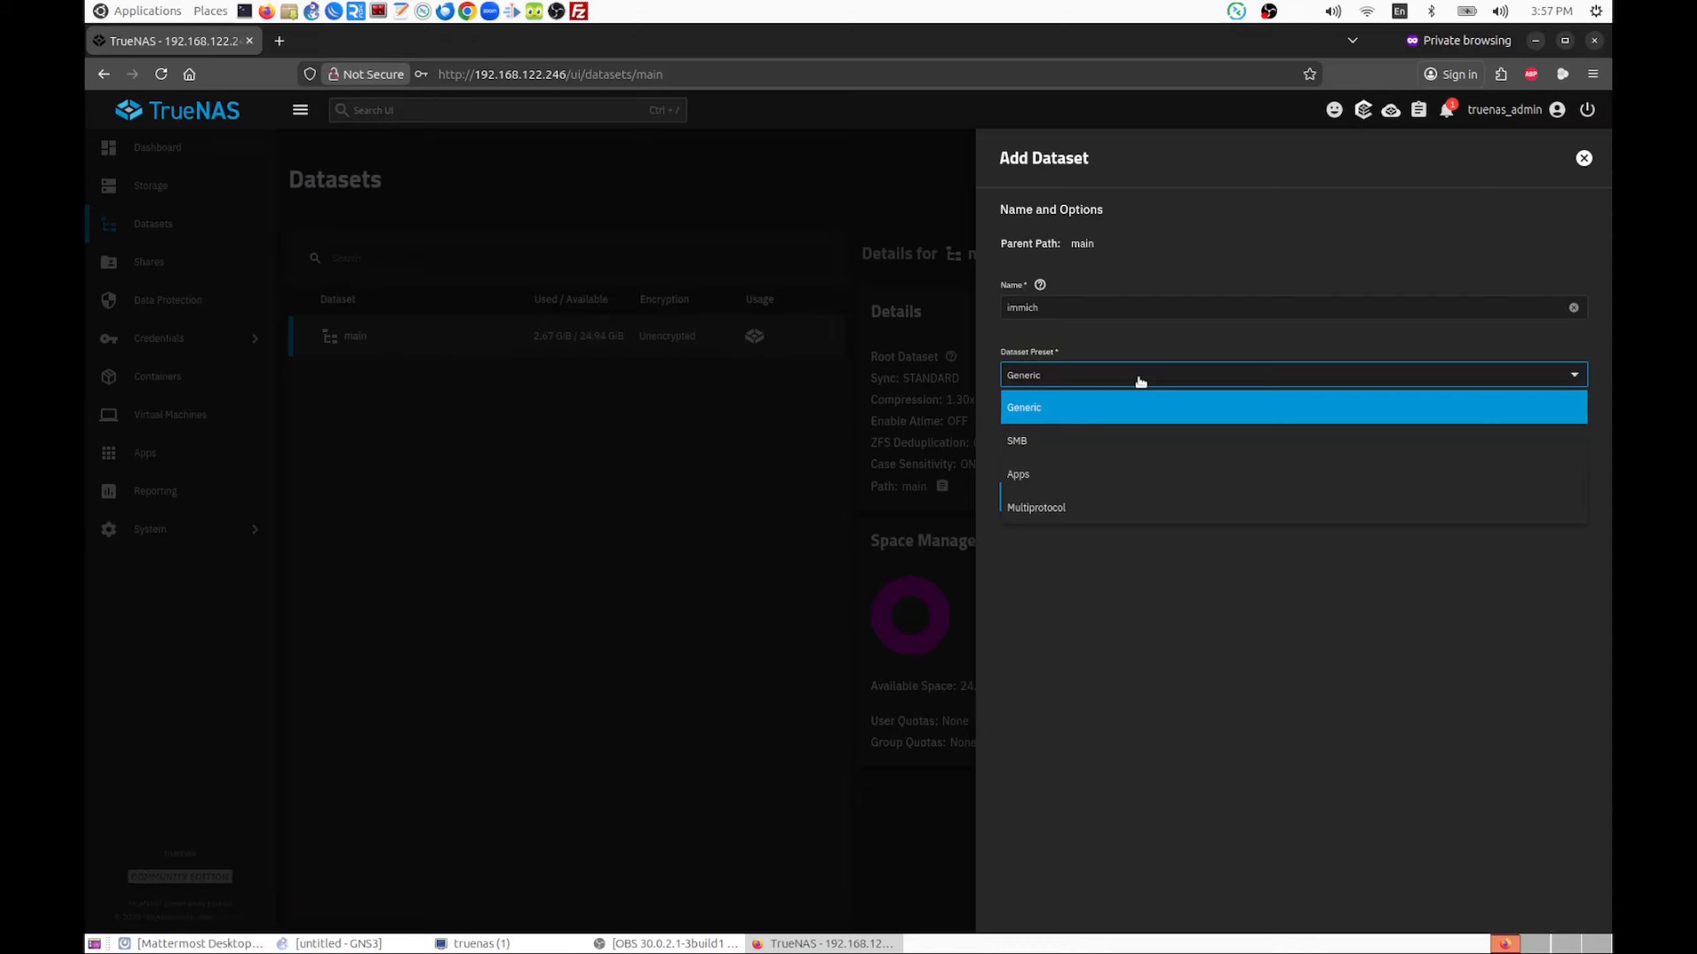
pyautogui.click(1056, 476)
pyautogui.click(1026, 528)
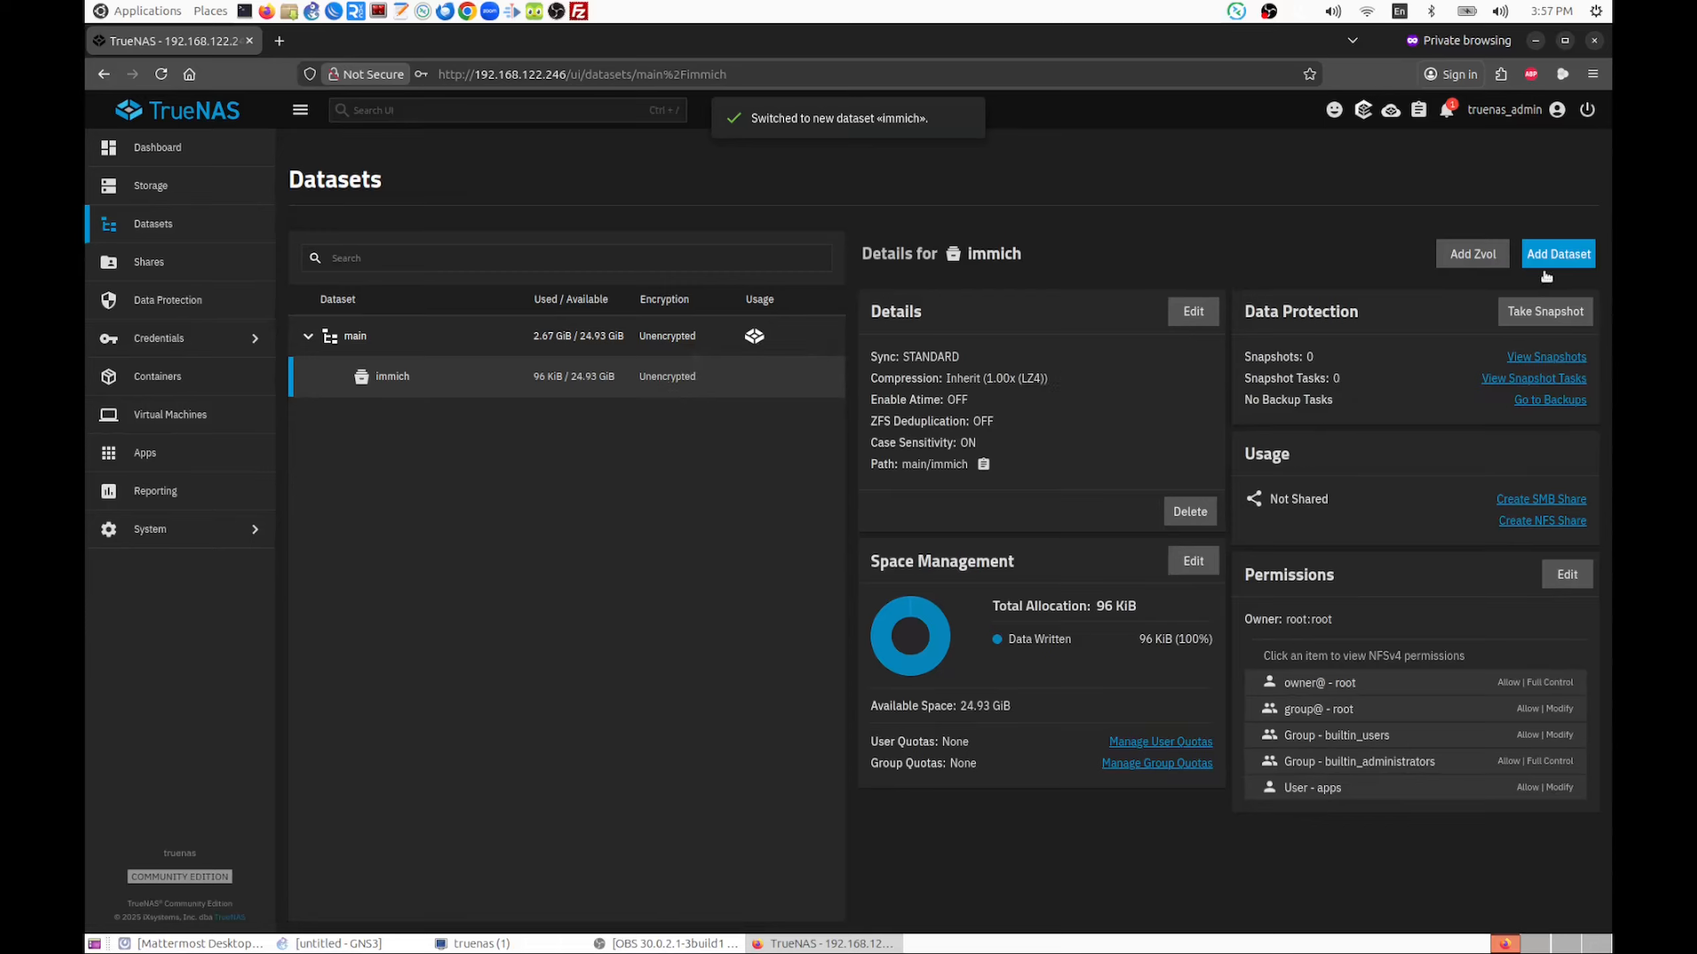
# Create a child dataset named uploads under main/immich, using the Apps preset
pyautogui.click(1556, 254)
pyautogui.click(1074, 304)
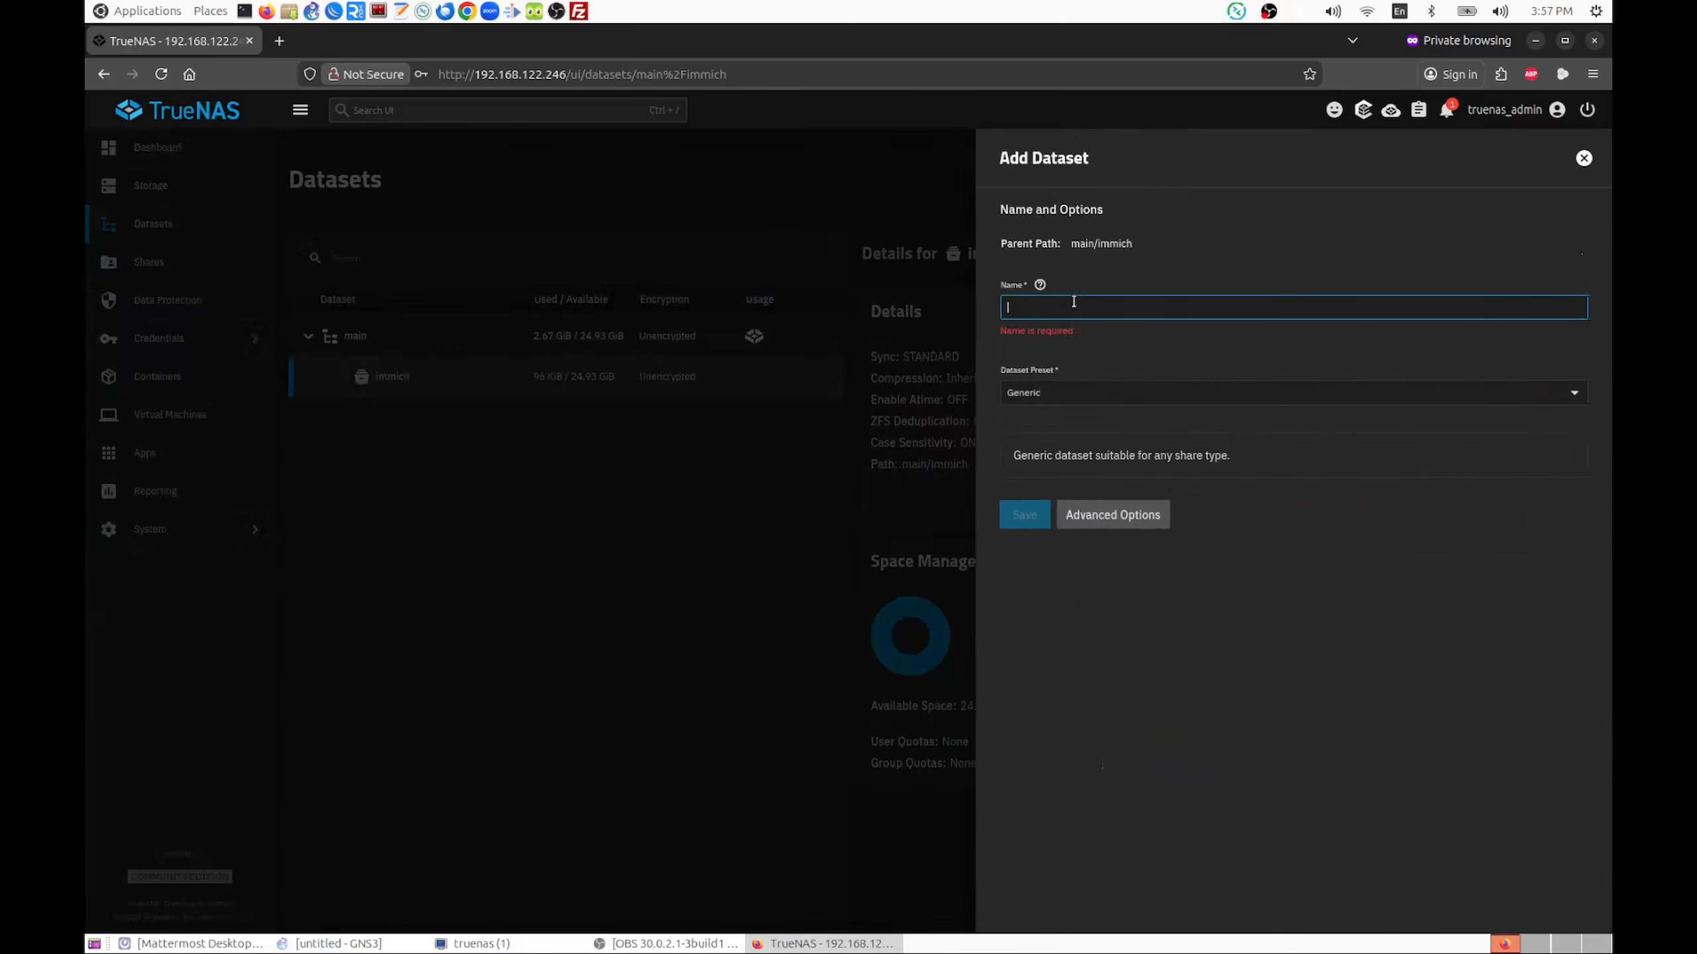
pyautogui.write('uploads')
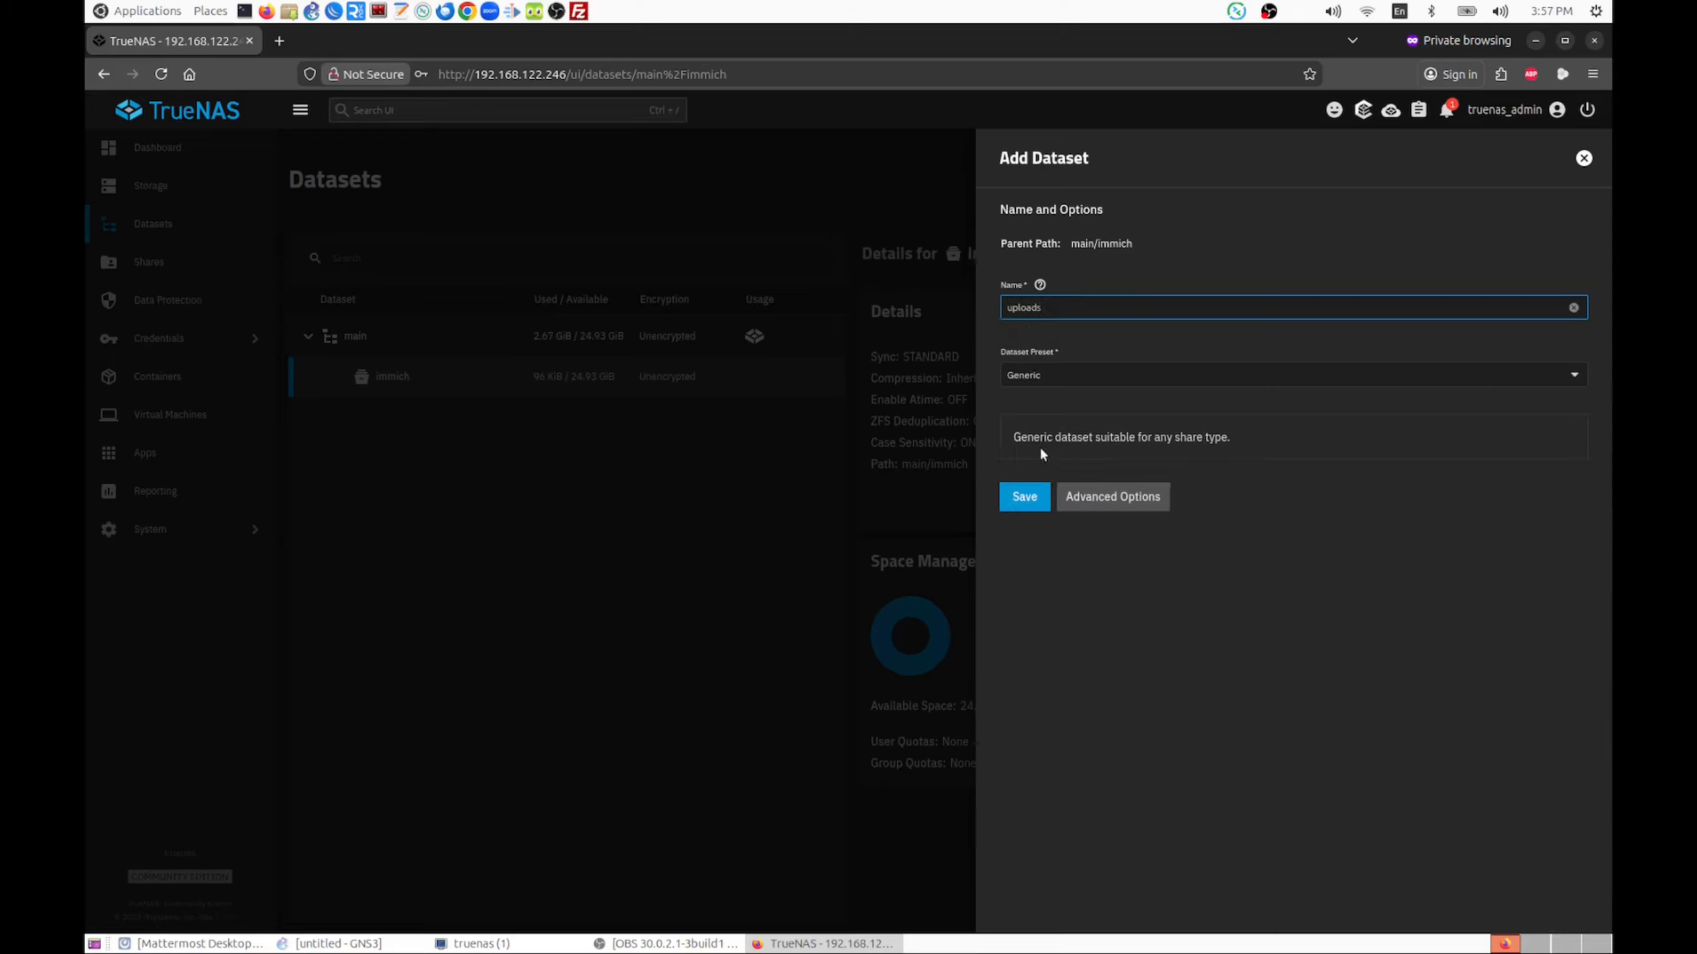
pyautogui.click(1032, 376)
pyautogui.click(1029, 481)
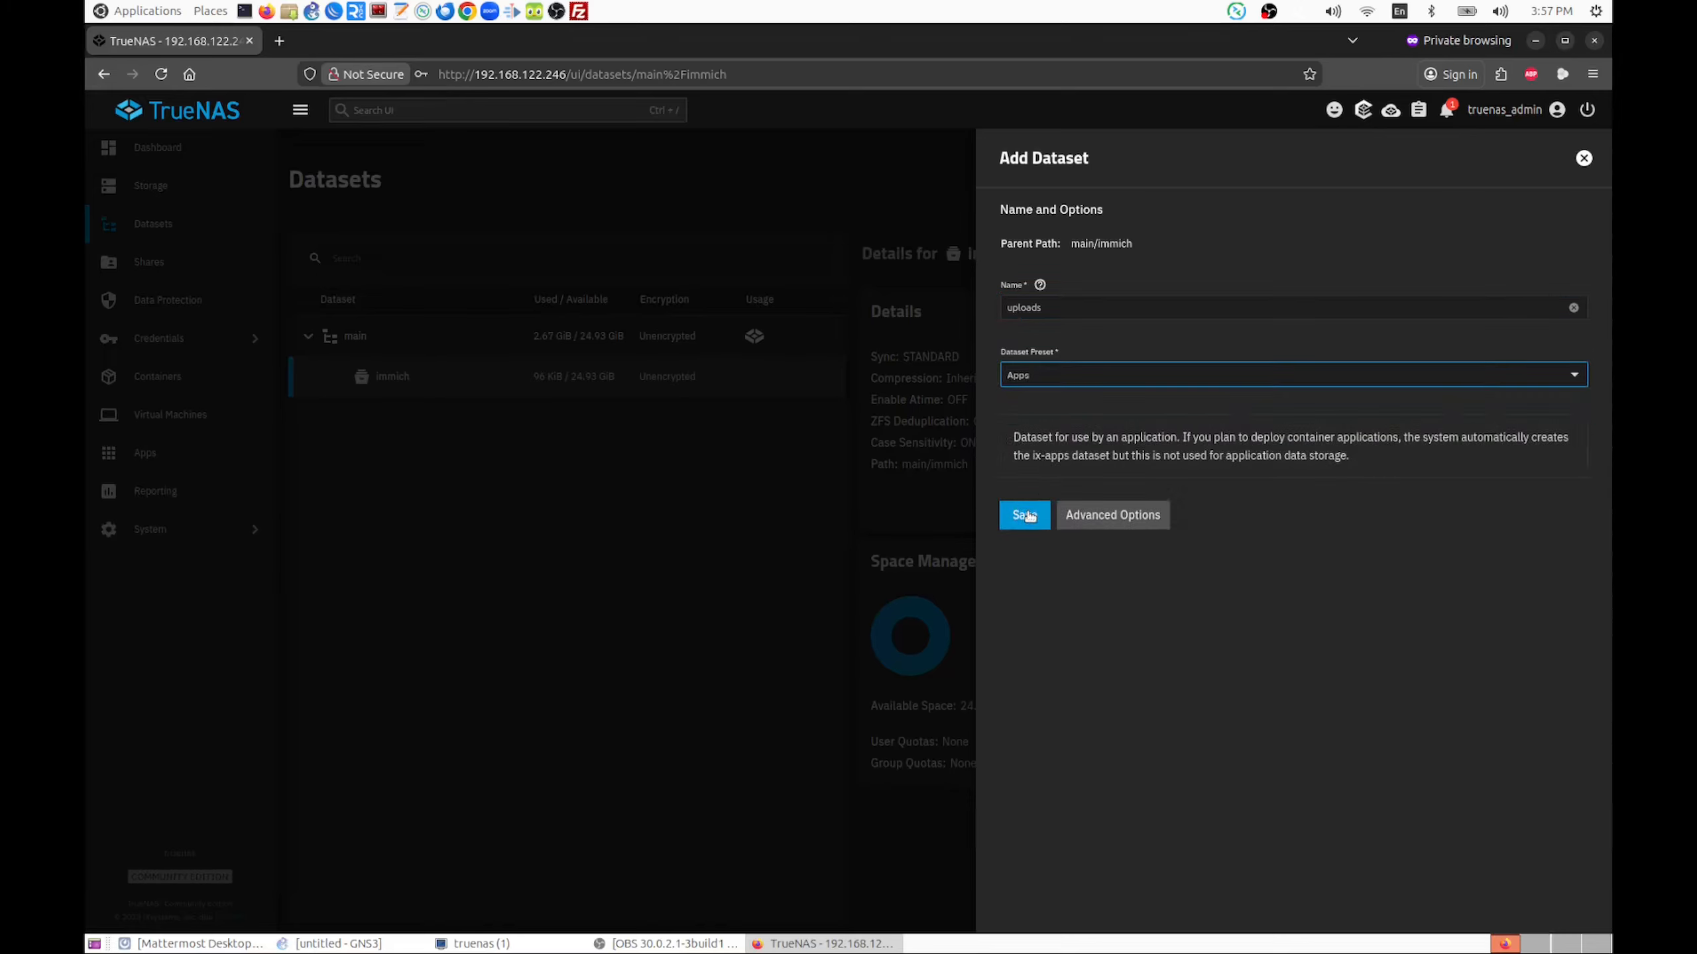
pyautogui.click(1026, 514)
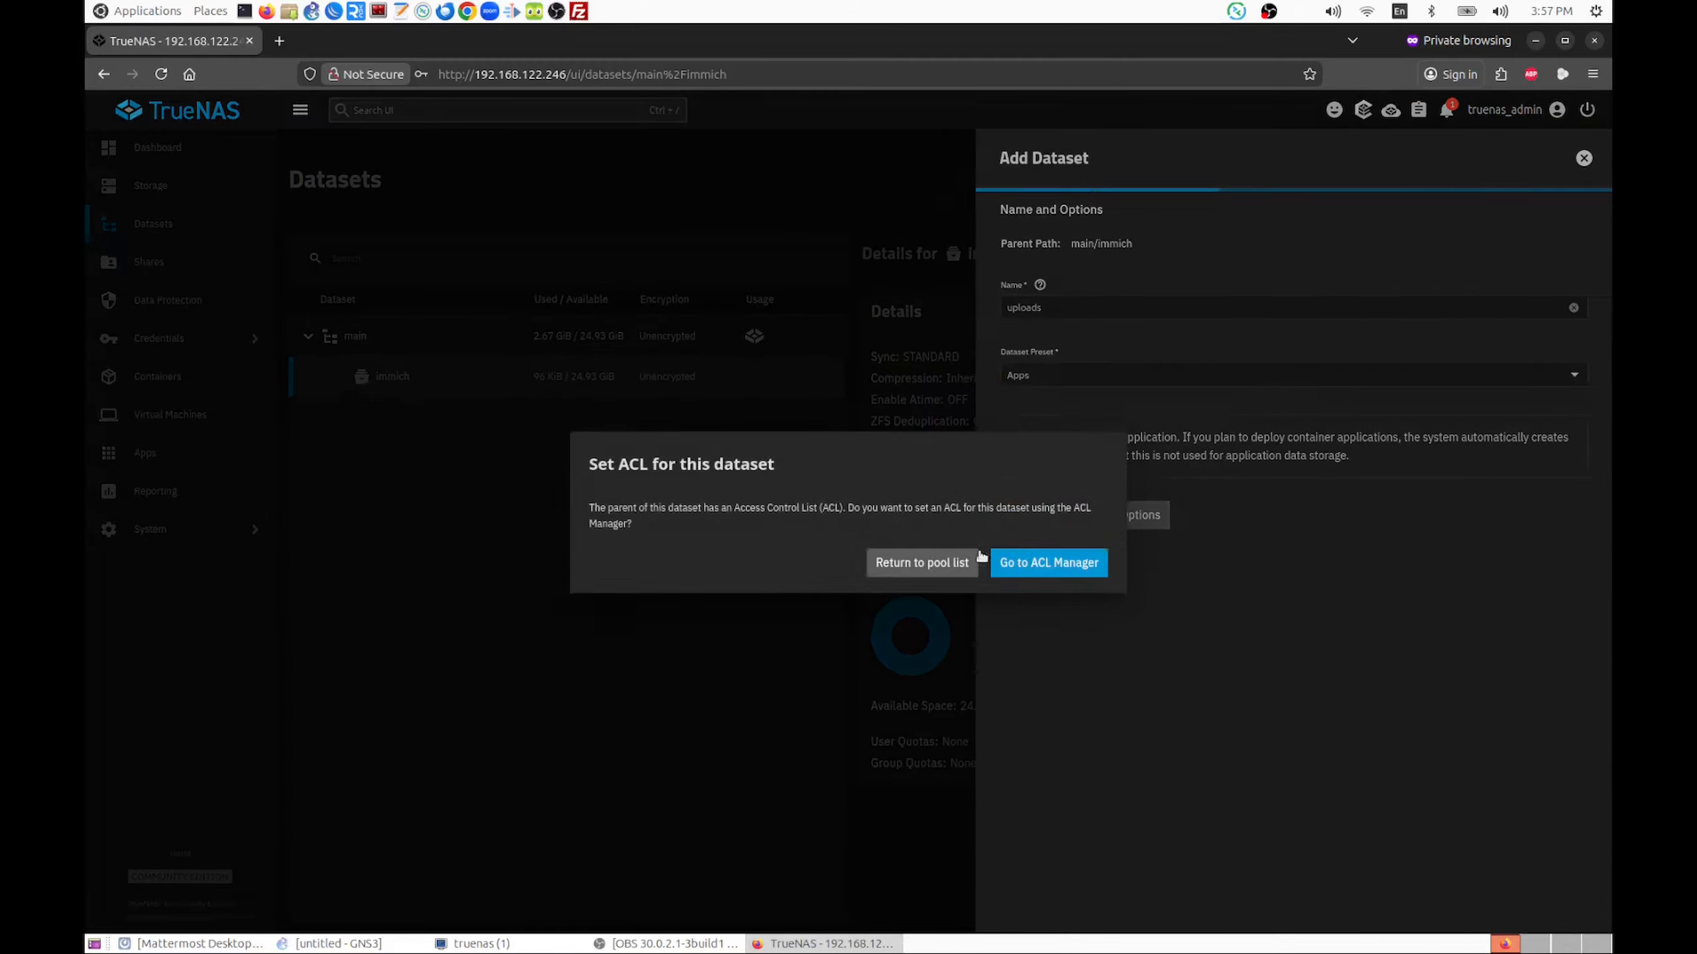
# Open the ACL editor for the uploads dataset and set its owner to apps
pyautogui.click(1032, 565)
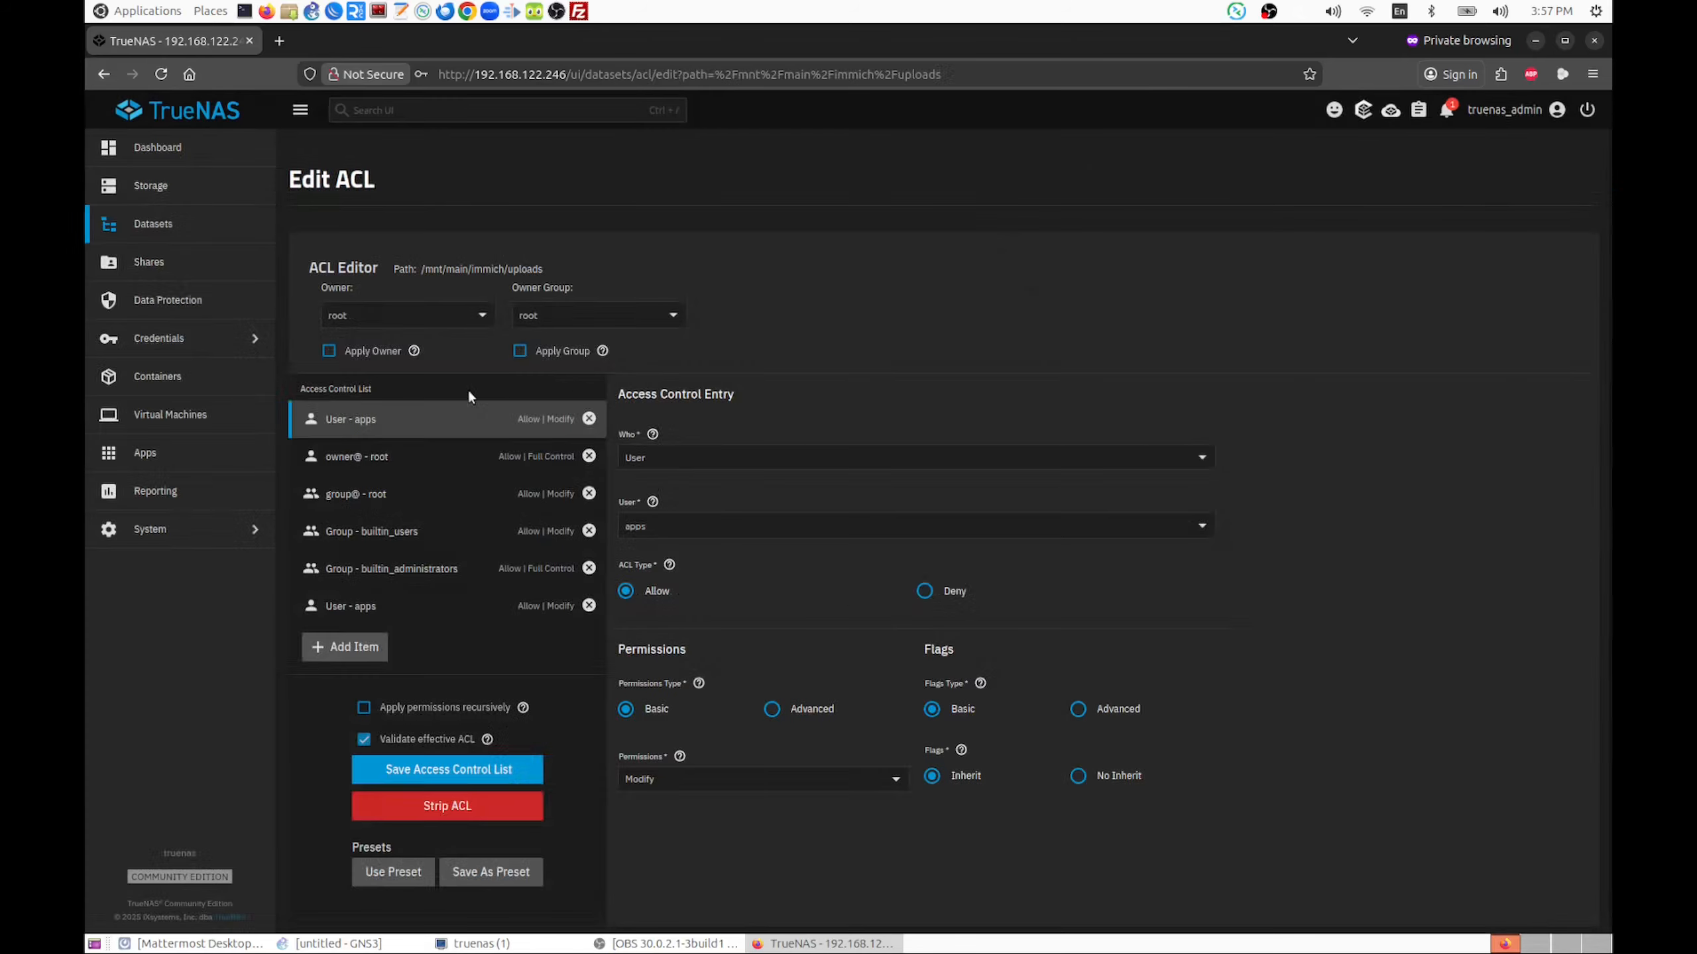
pyautogui.click(406, 316)
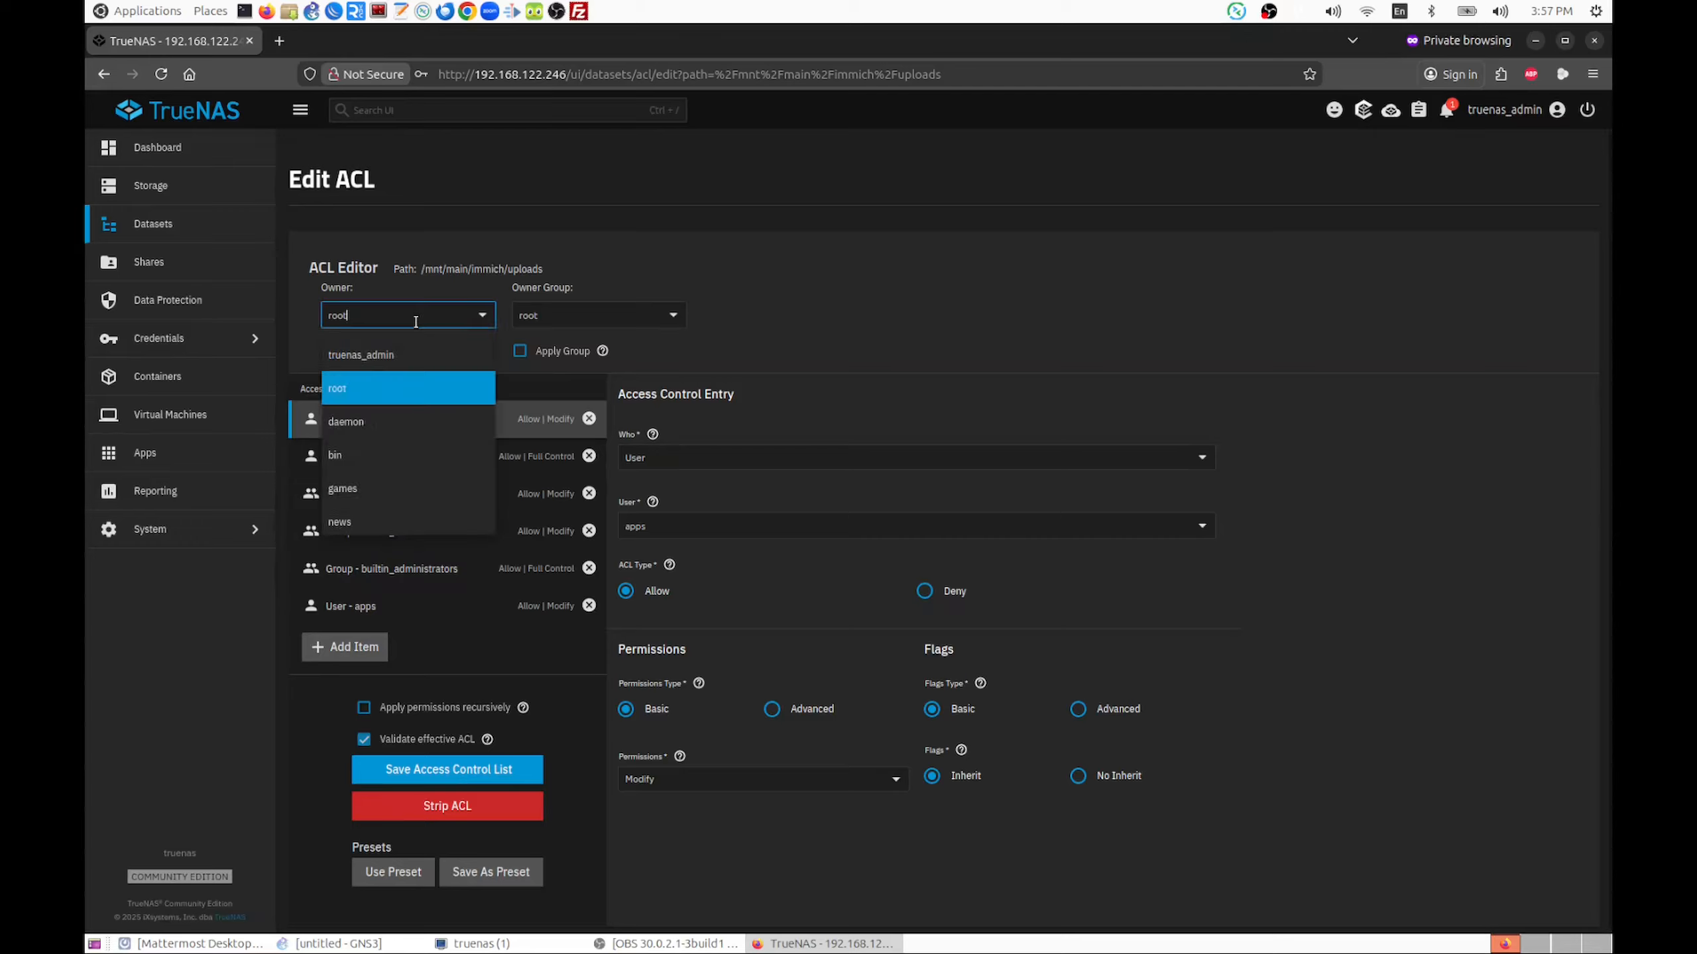
pyautogui.scroll(-5, 389, 448)
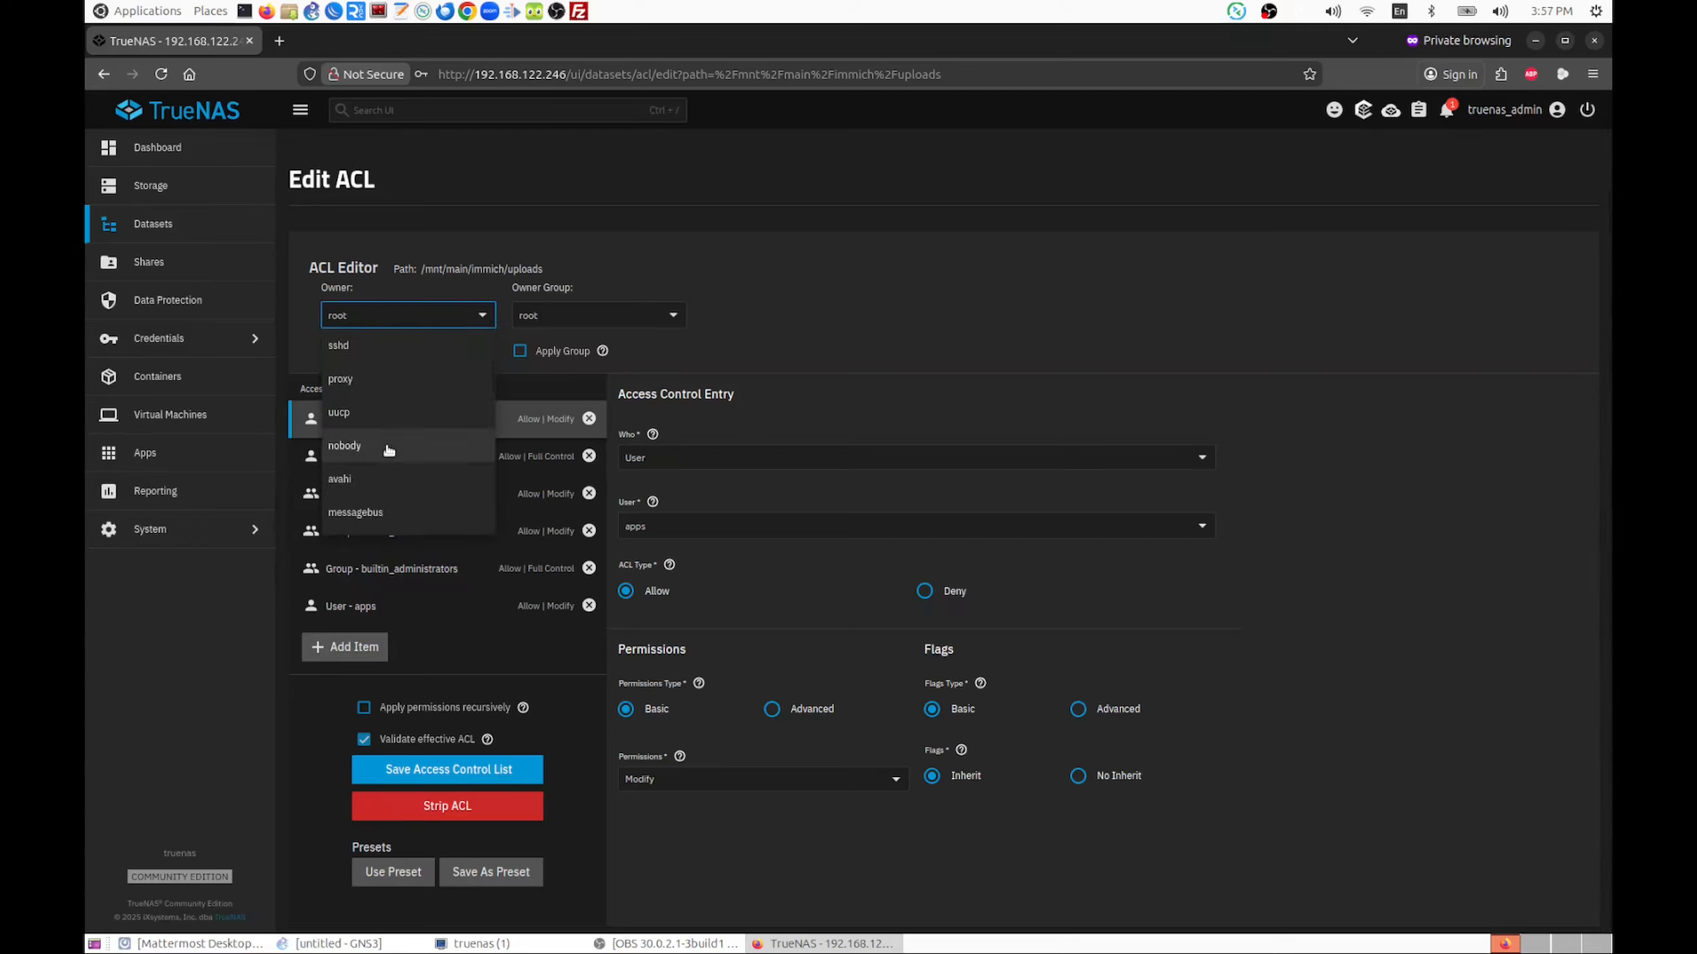
pyautogui.scroll(4, 388, 448)
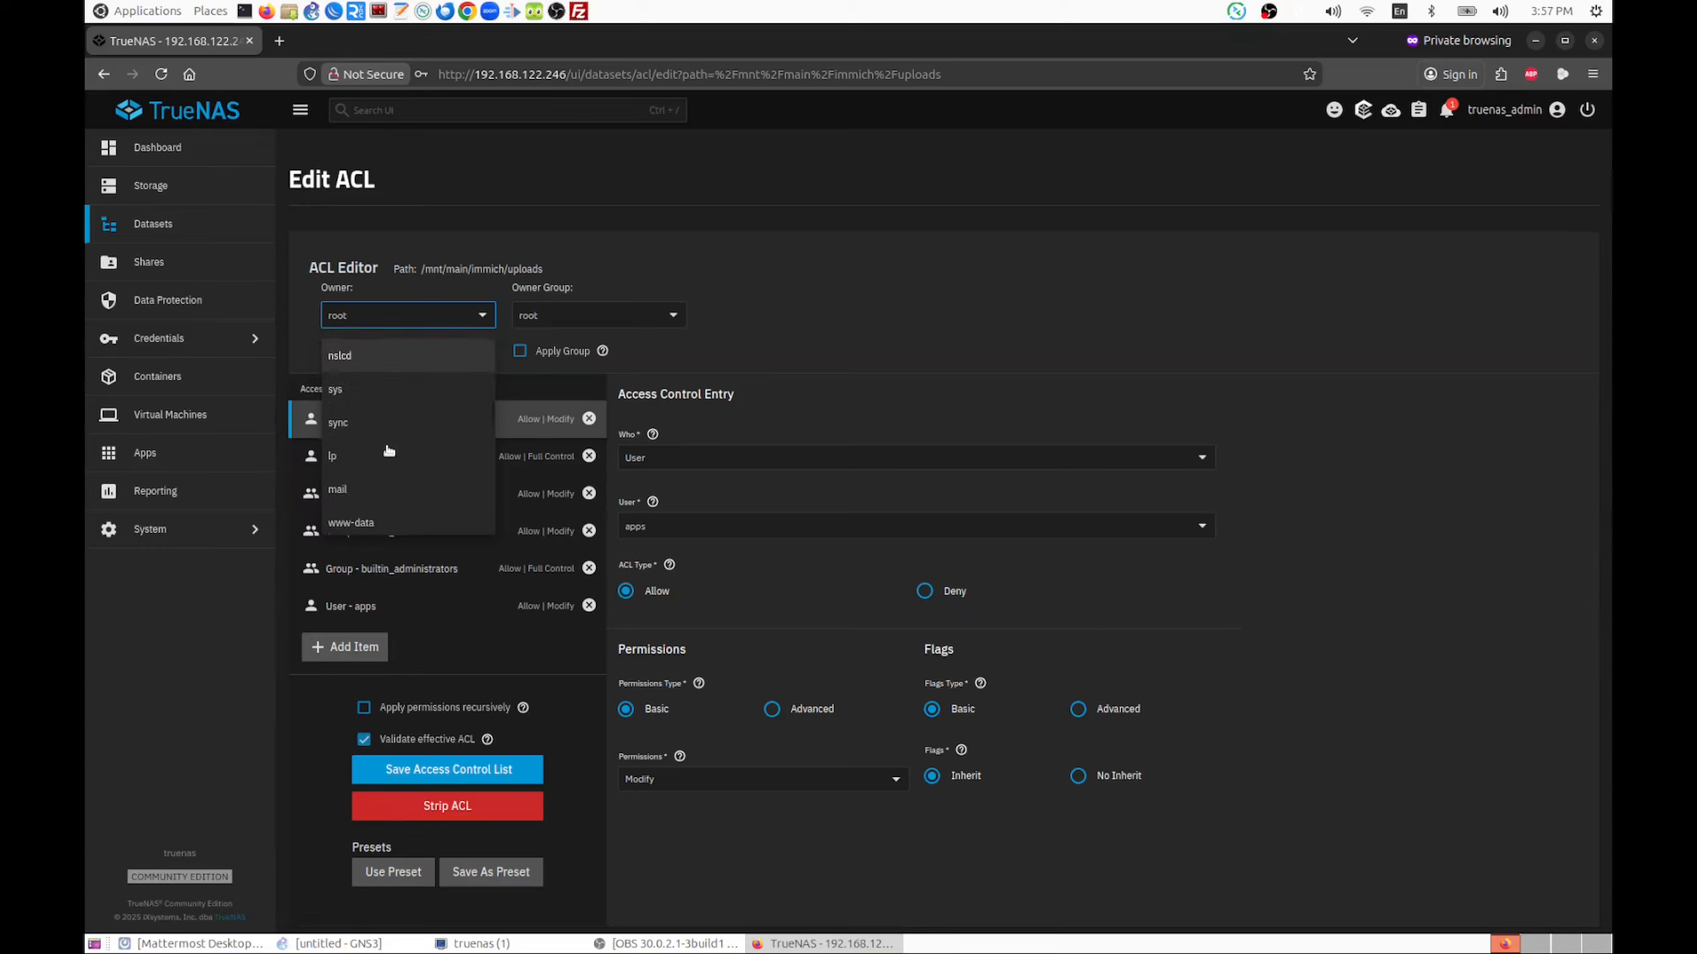
pyautogui.scroll(-5, 389, 450)
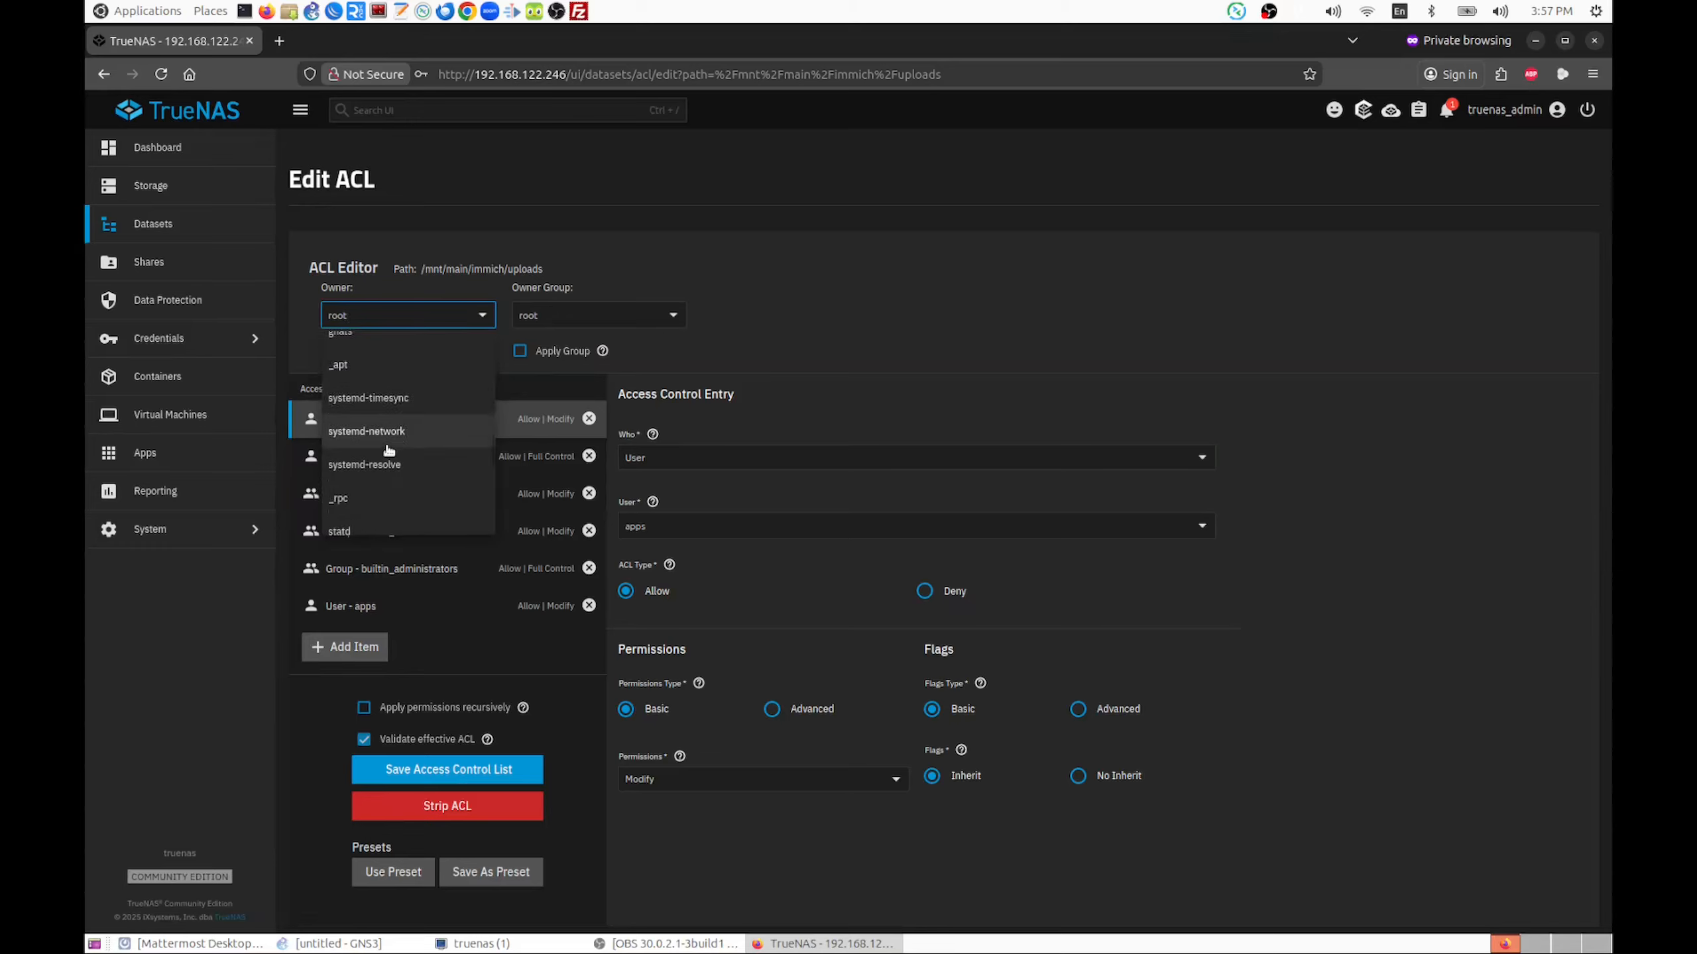
pyautogui.scroll(-5, 389, 450)
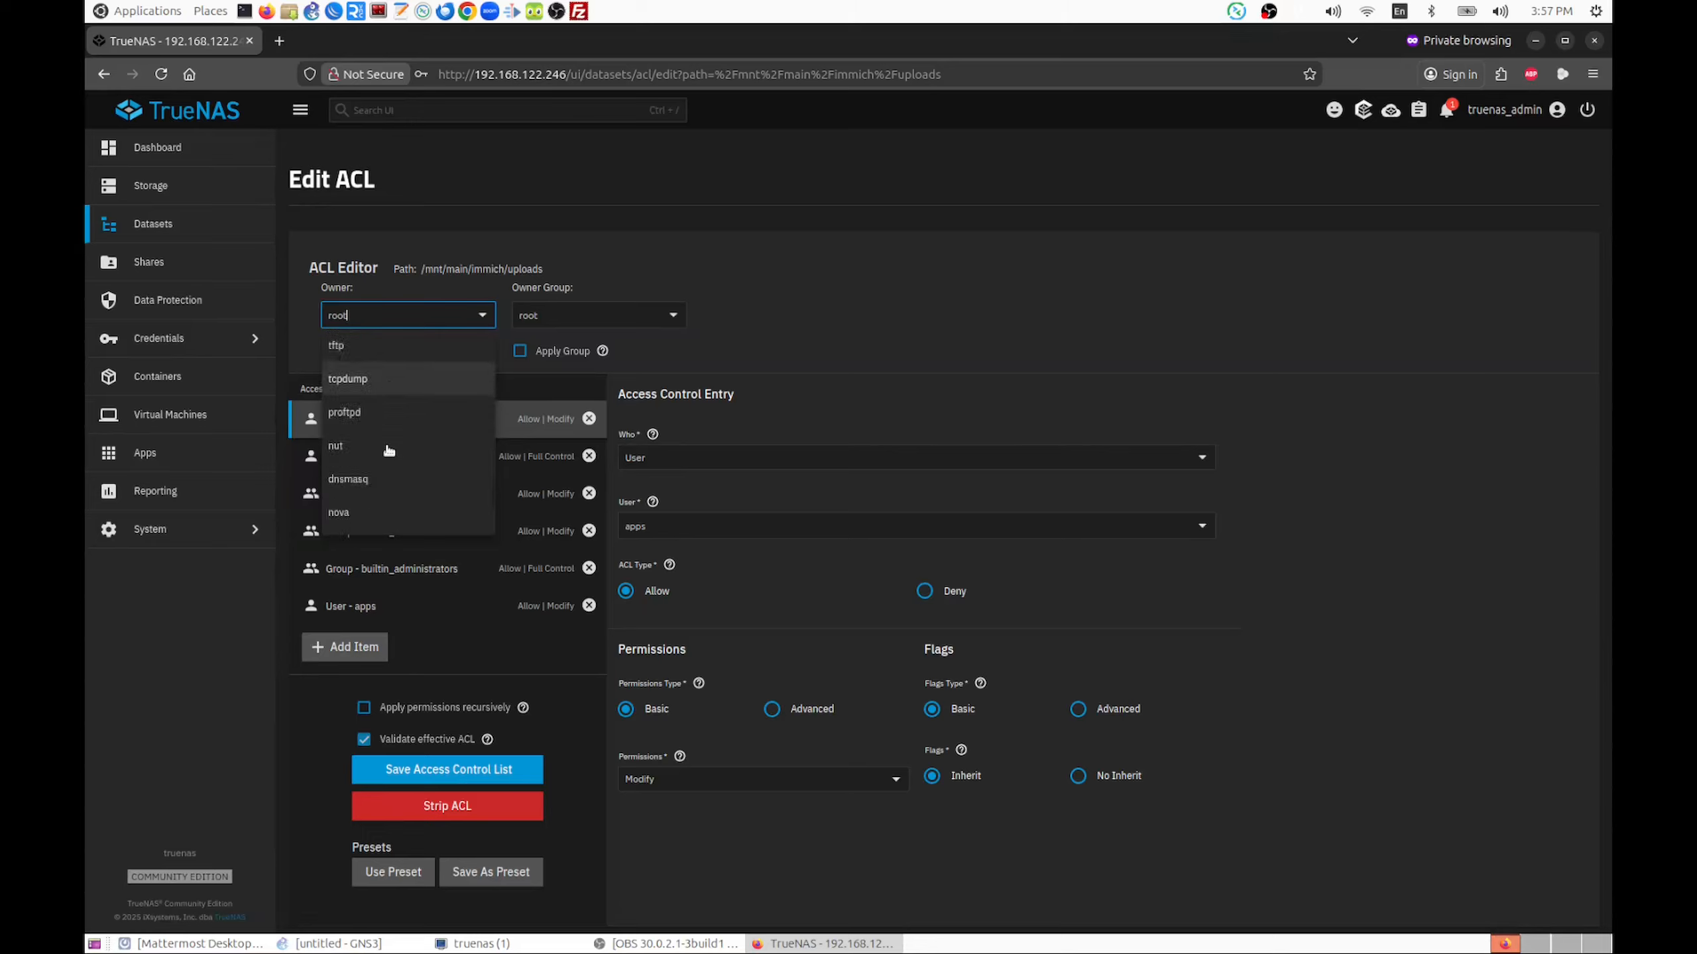
pyautogui.click(389, 450)
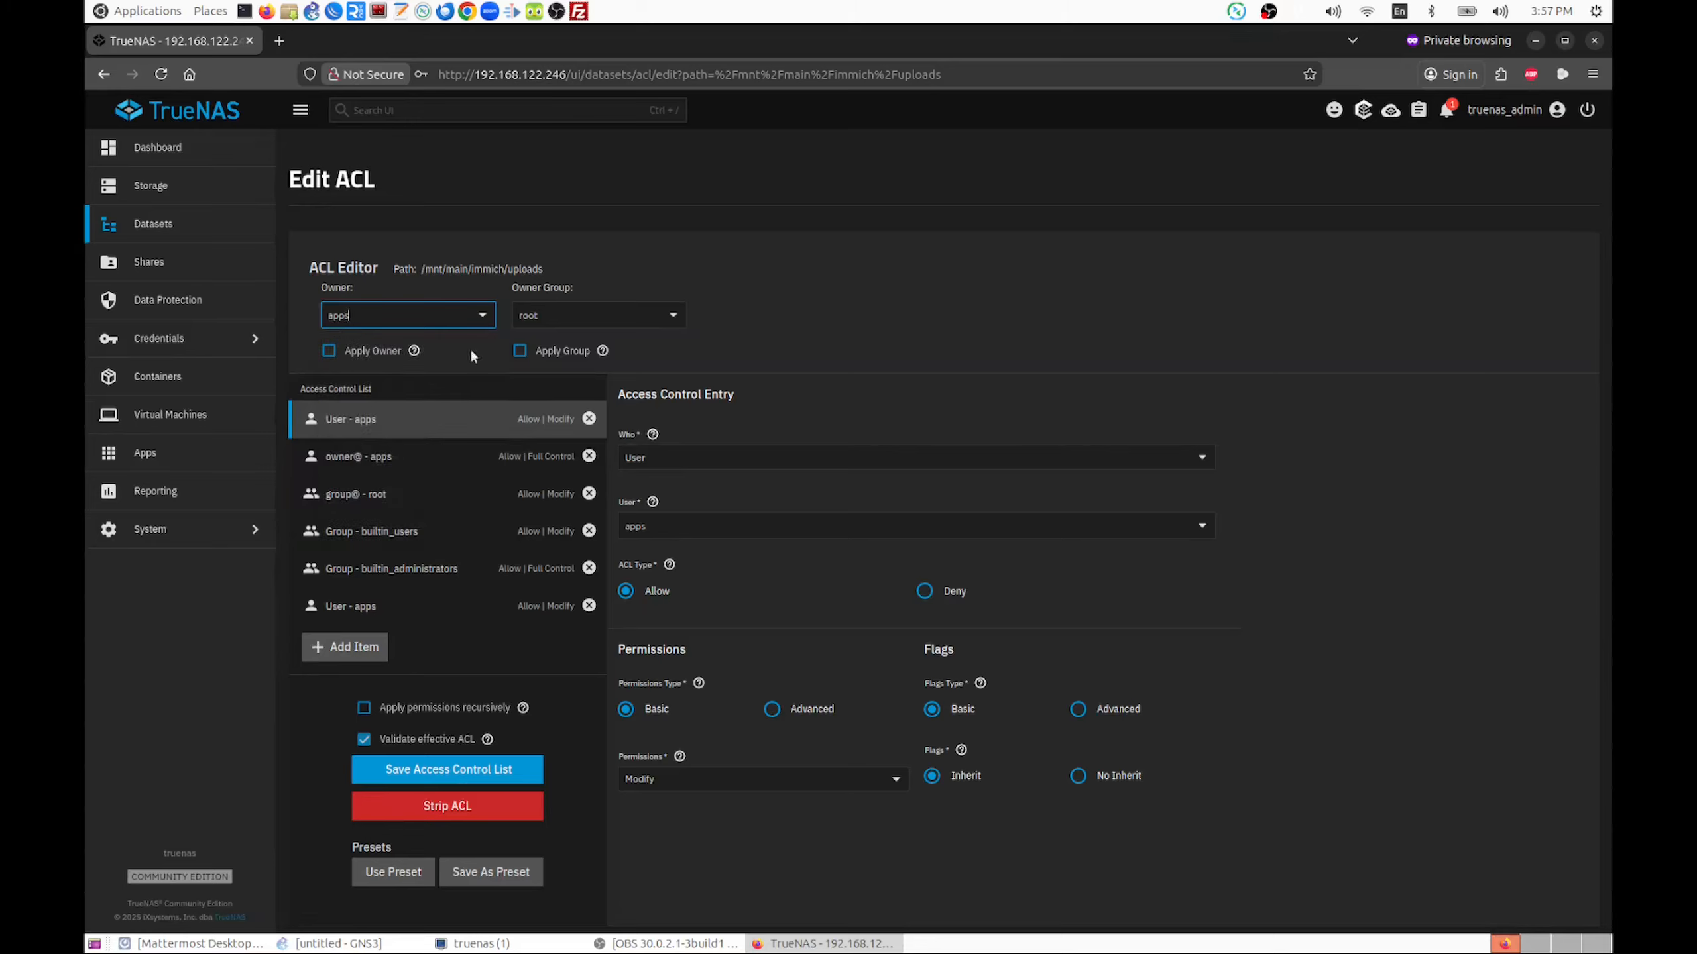
# Set the owner group of the uploads dataset to apps
pyautogui.click(671, 315)
pyautogui.scroll(-3, 591, 422)
pyautogui.scroll(-5, 591, 423)
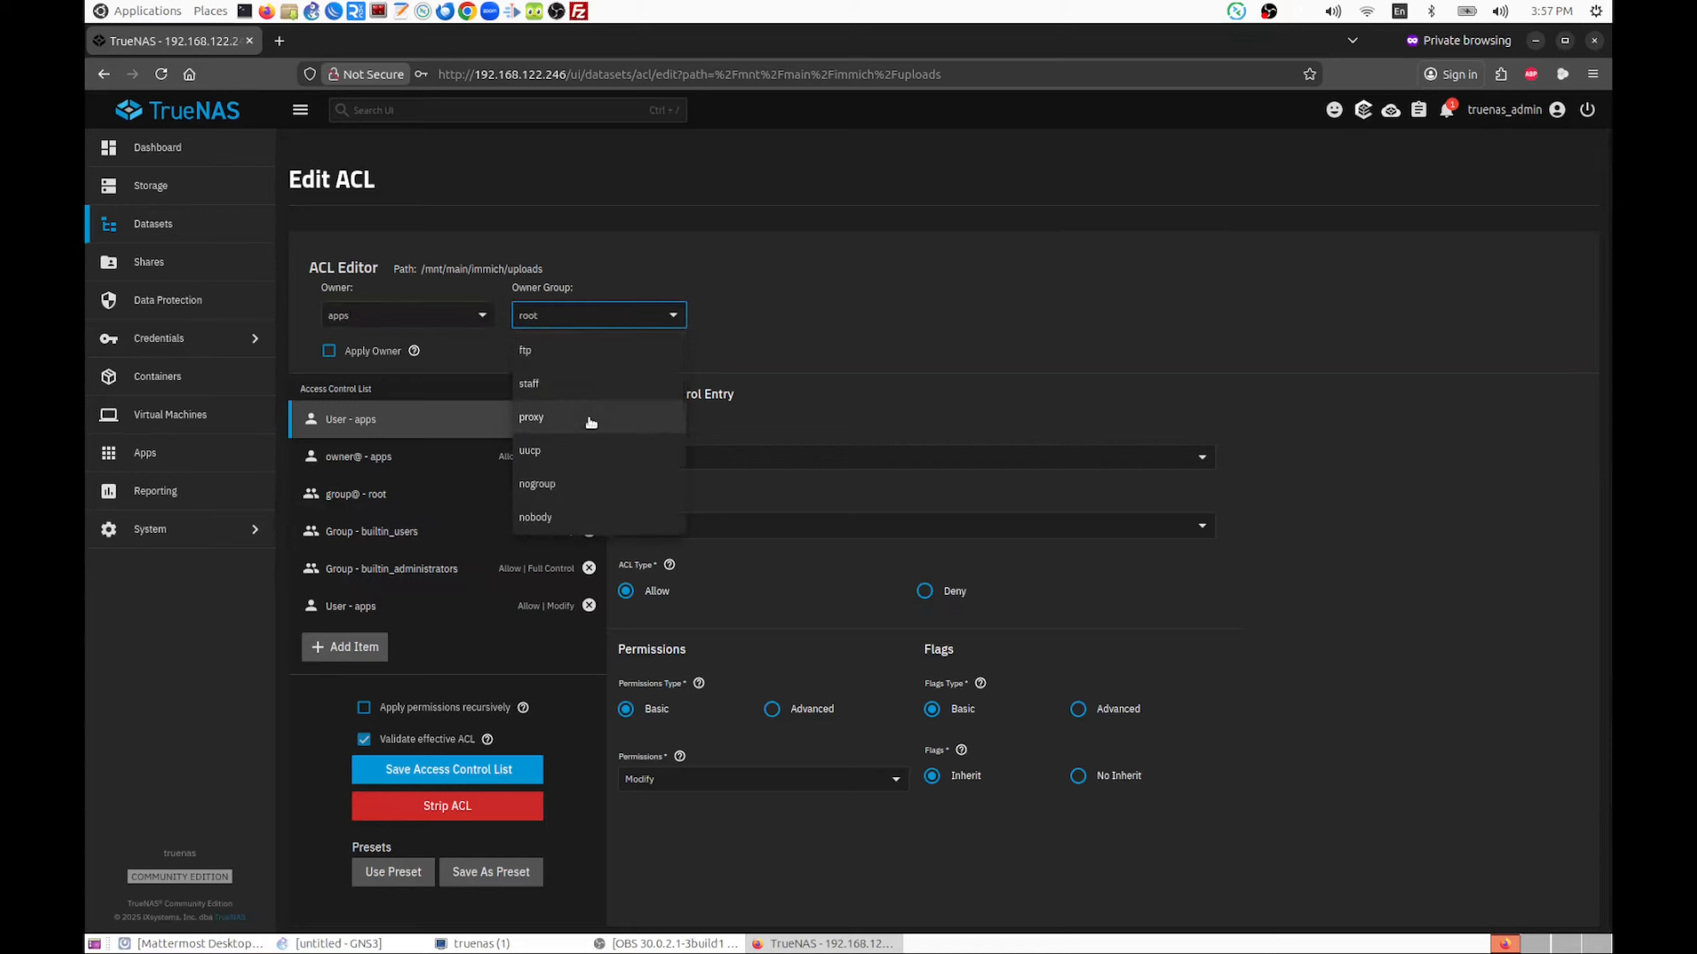
pyautogui.scroll(-5, 591, 422)
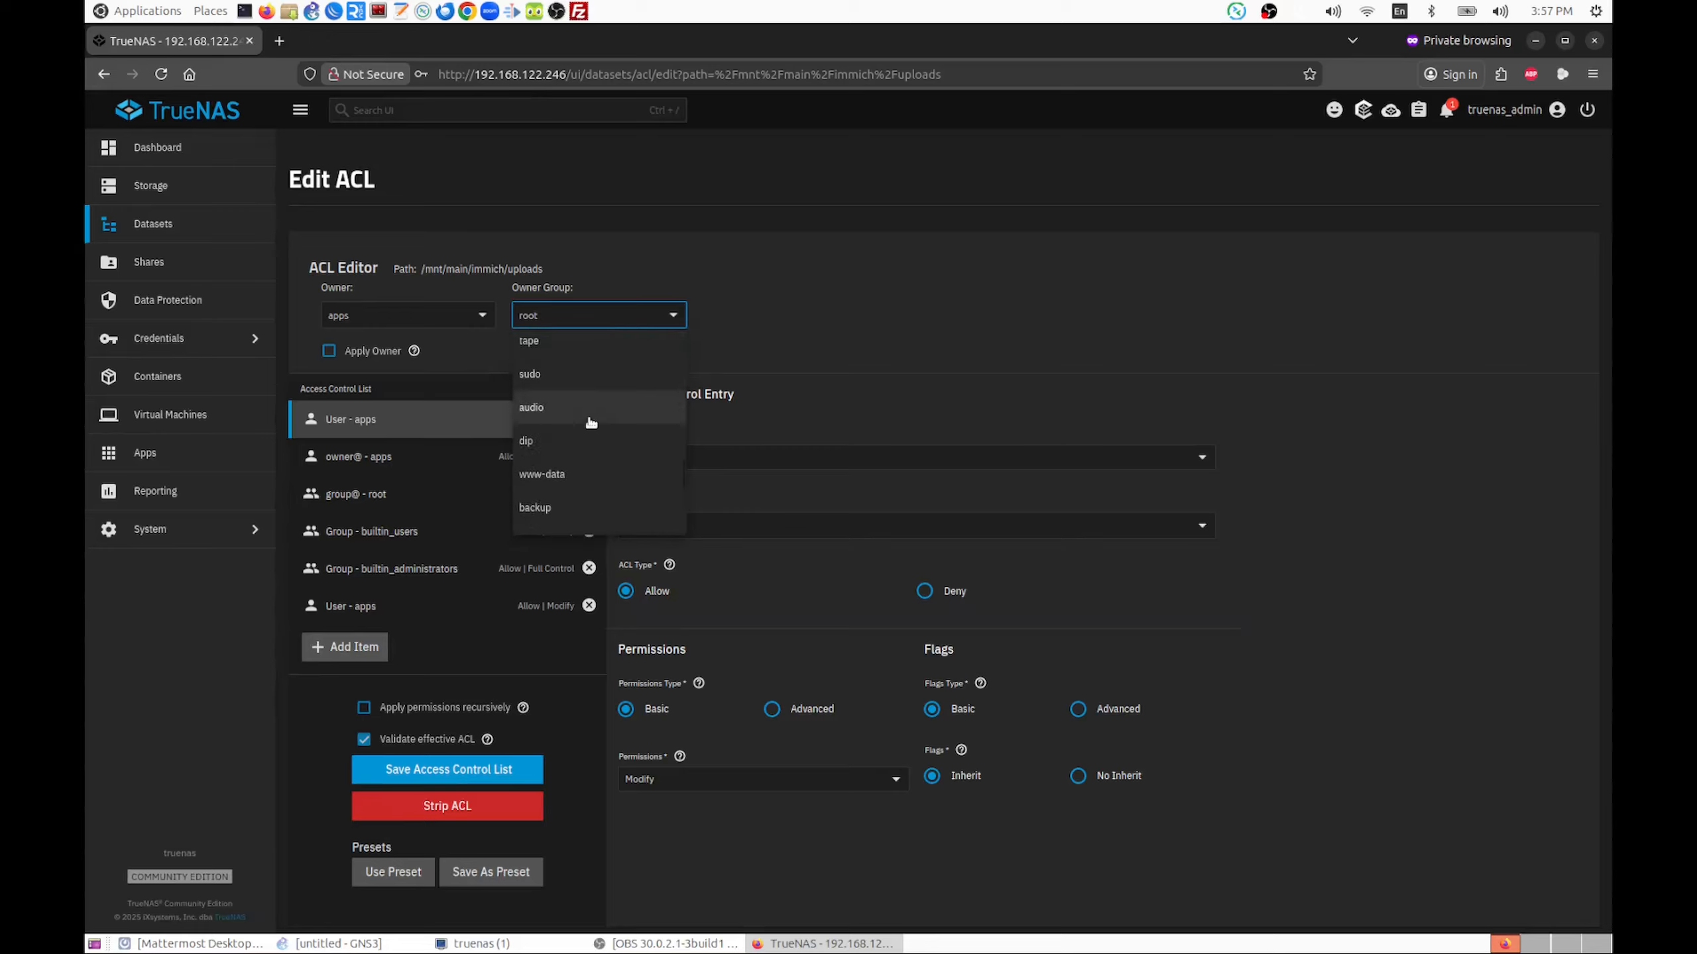
pyautogui.scroll(-5, 592, 422)
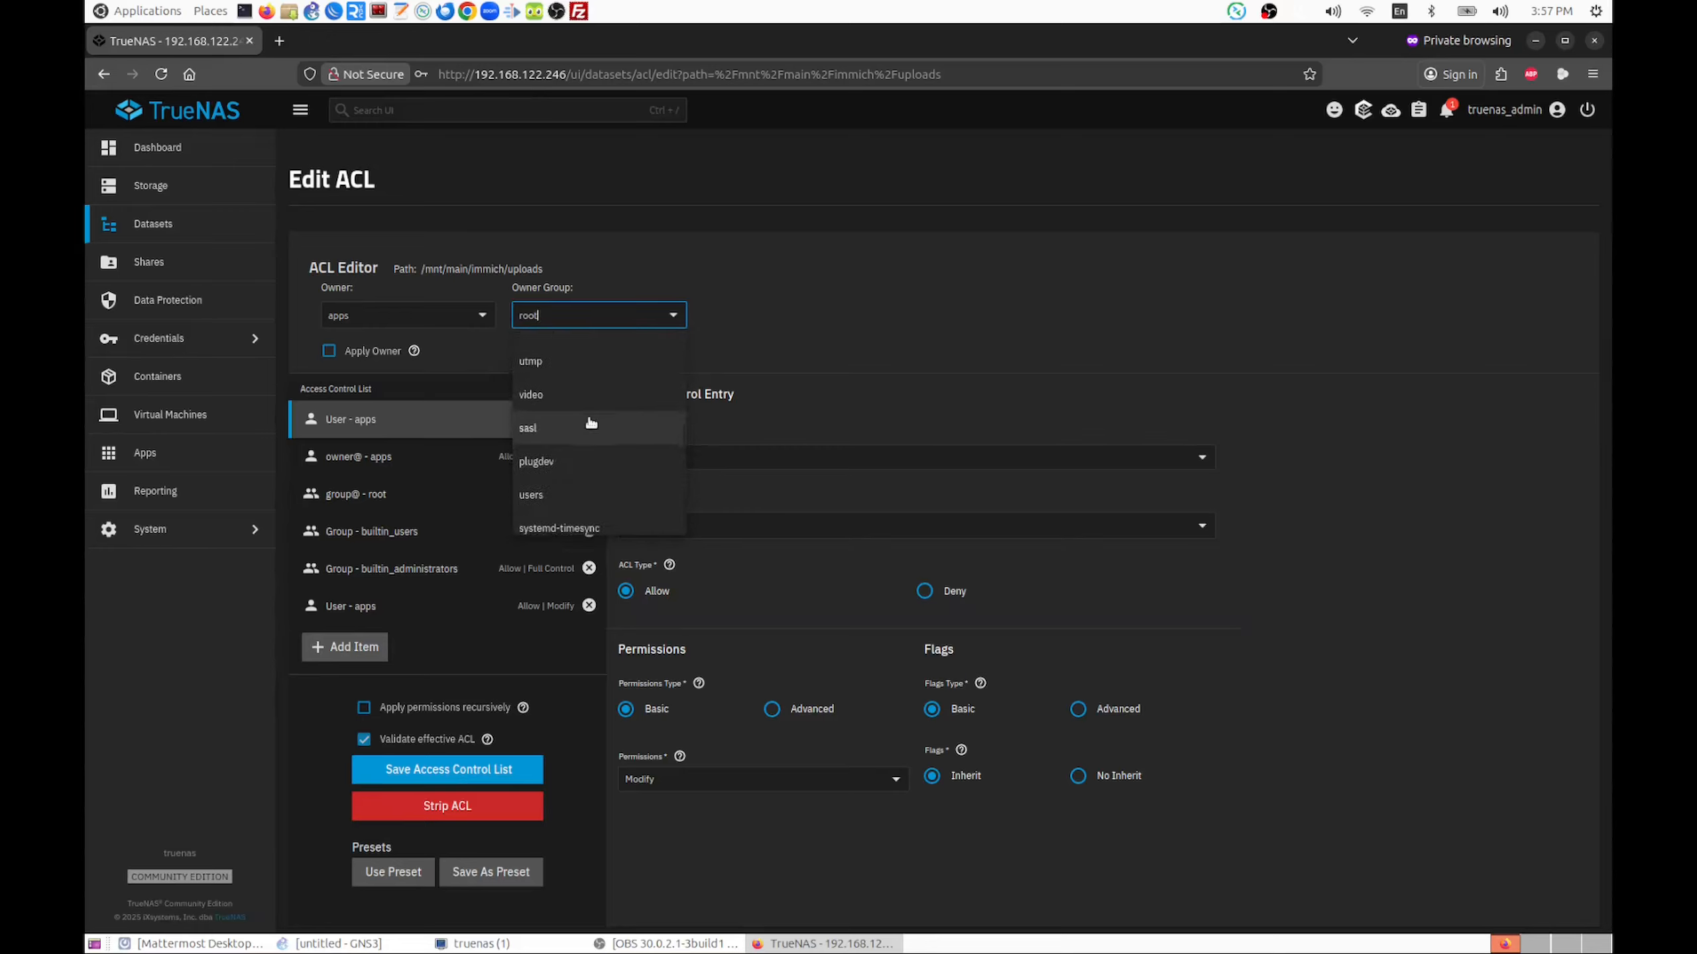
pyautogui.scroll(4, 591, 422)
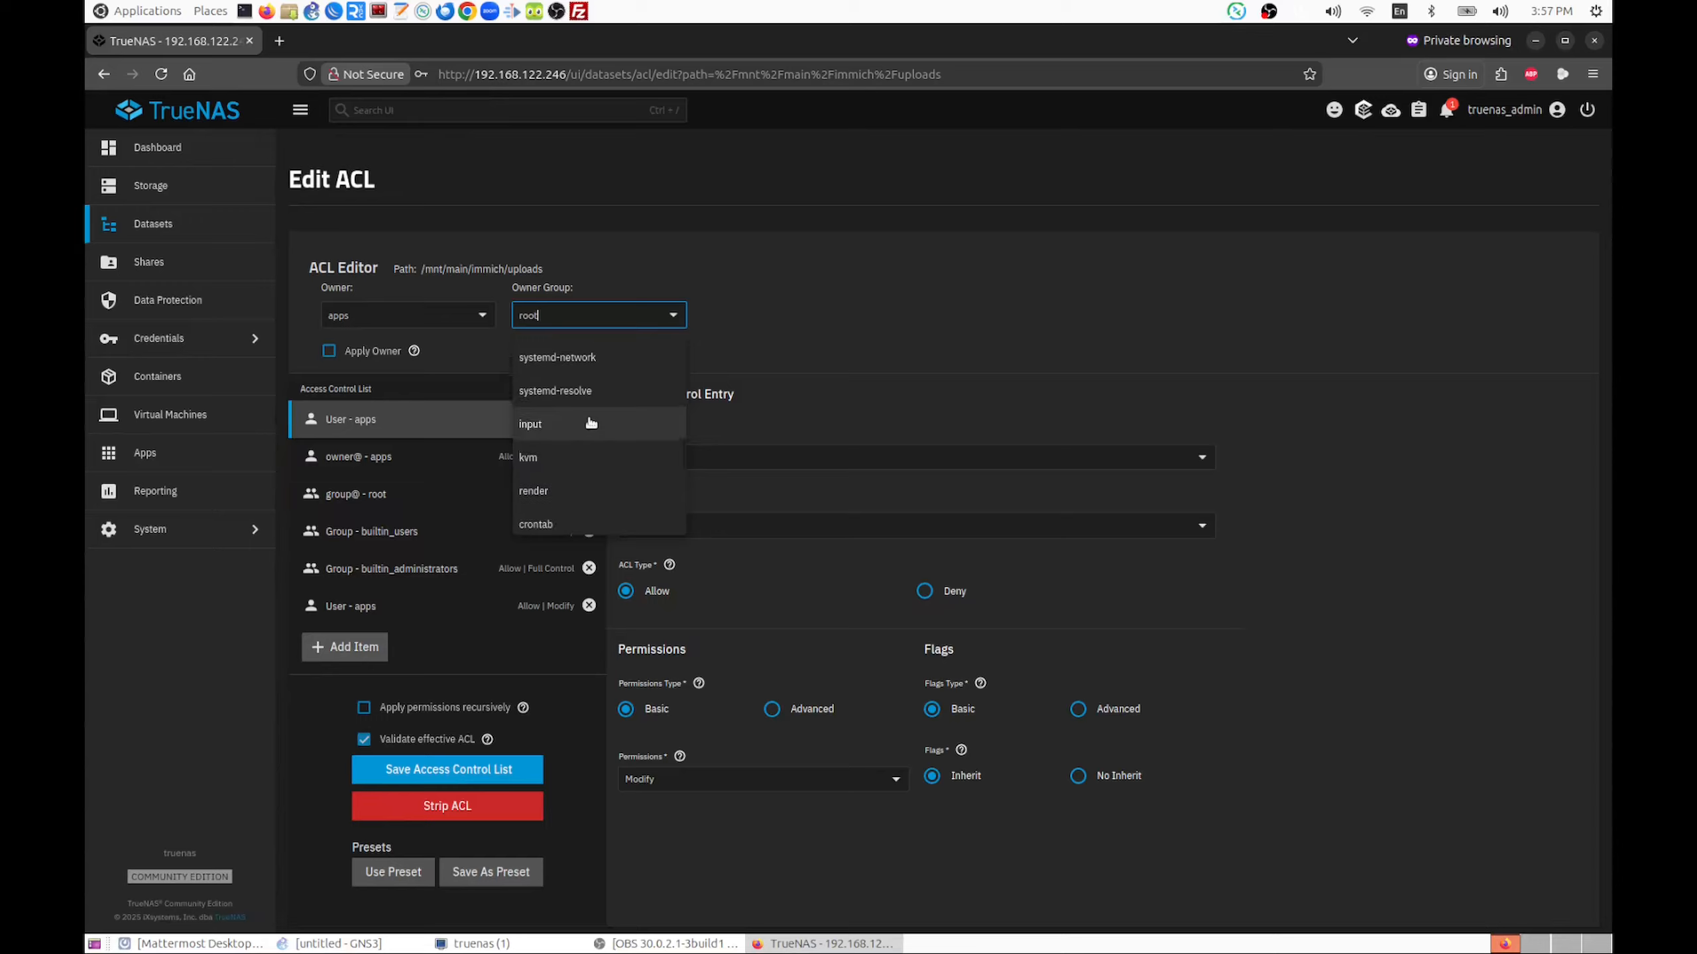
pyautogui.scroll(-10, 591, 422)
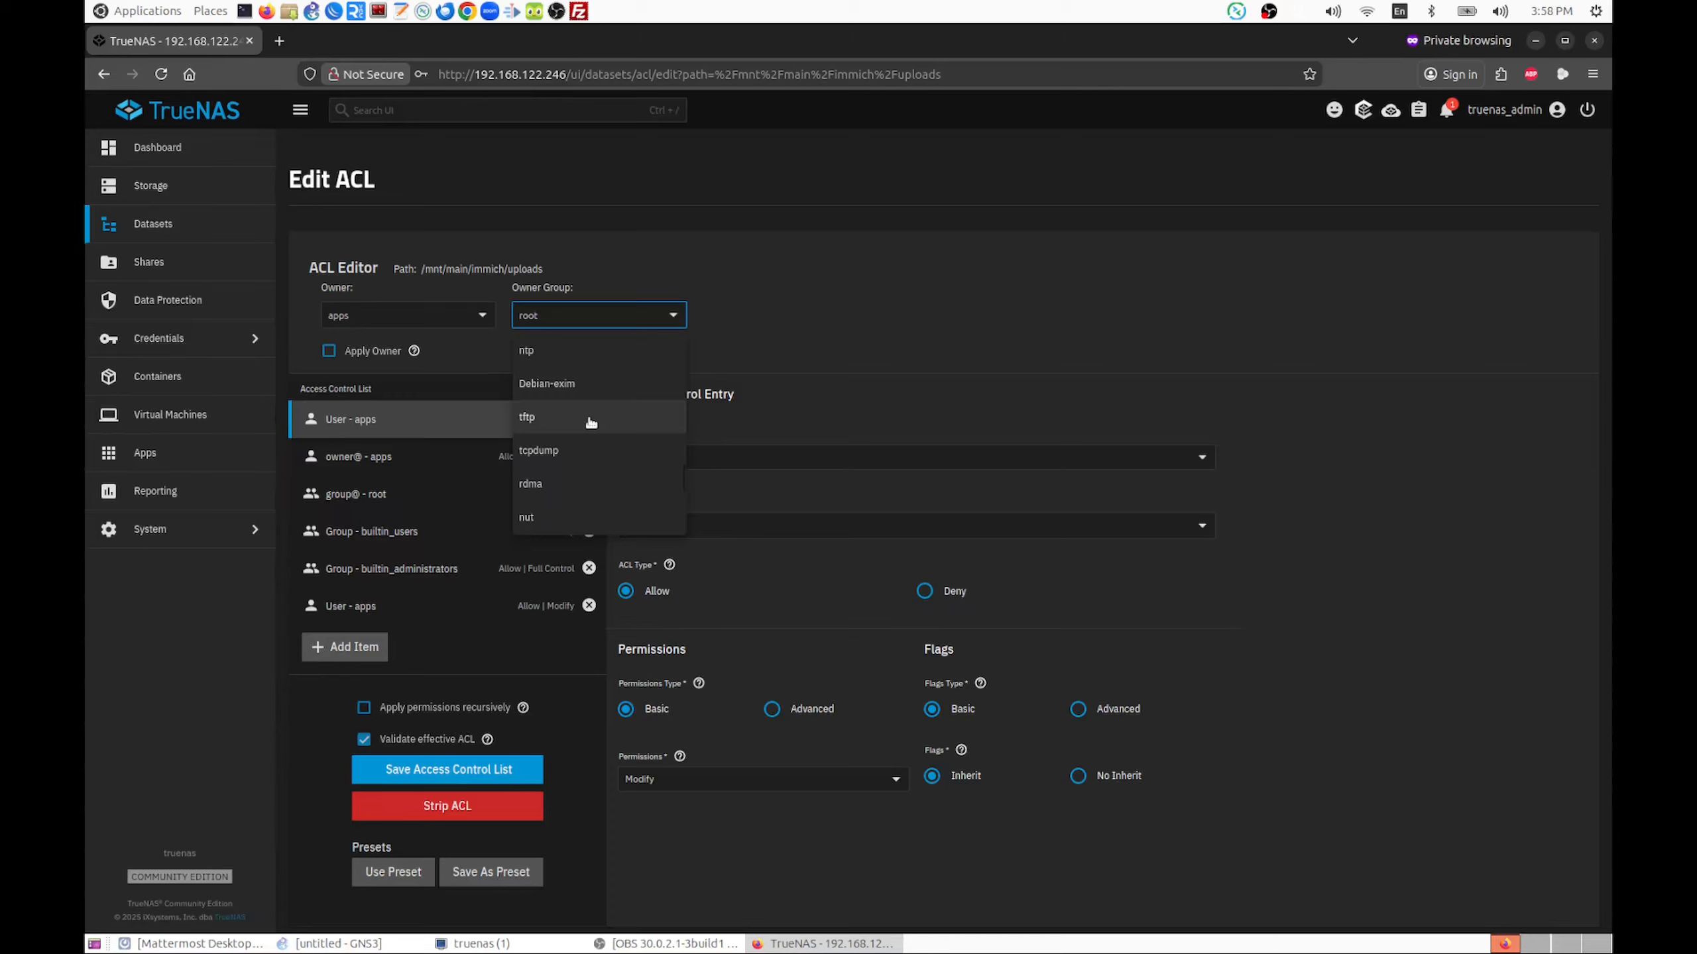
pyautogui.press('BackSpace')
pyautogui.press('BackSpace')
pyautogui.press('BackSpace')
pyautogui.press('BackSpace')
pyautogui.write('app')
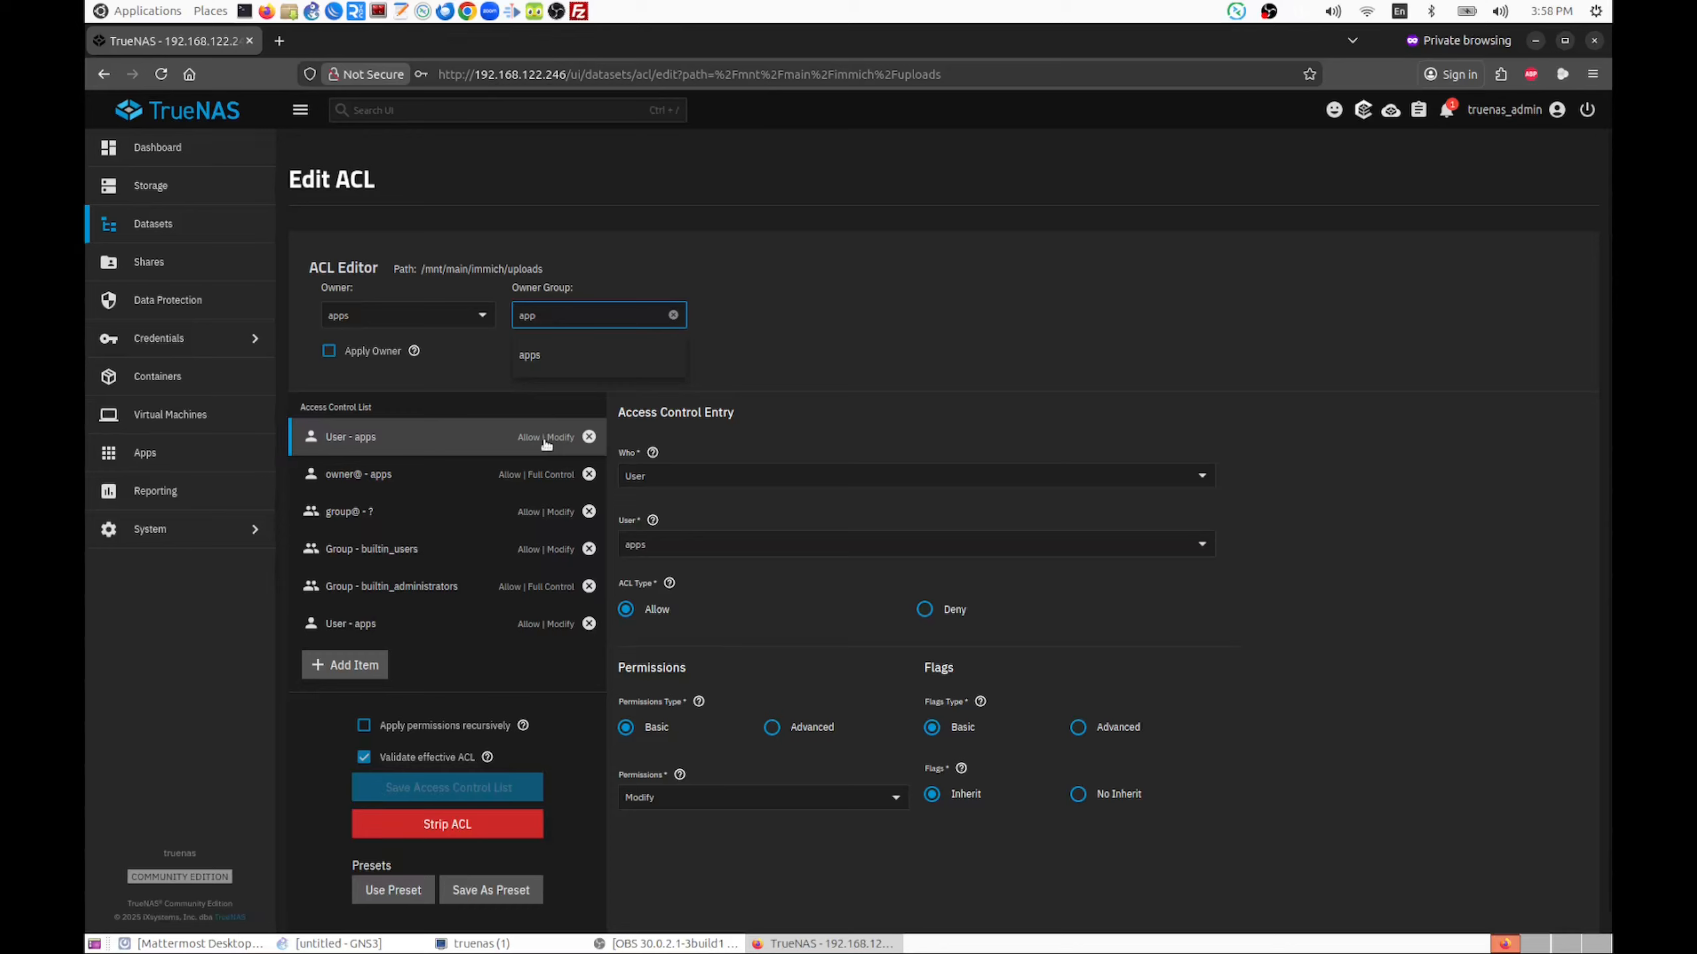
pyautogui.click(531, 356)
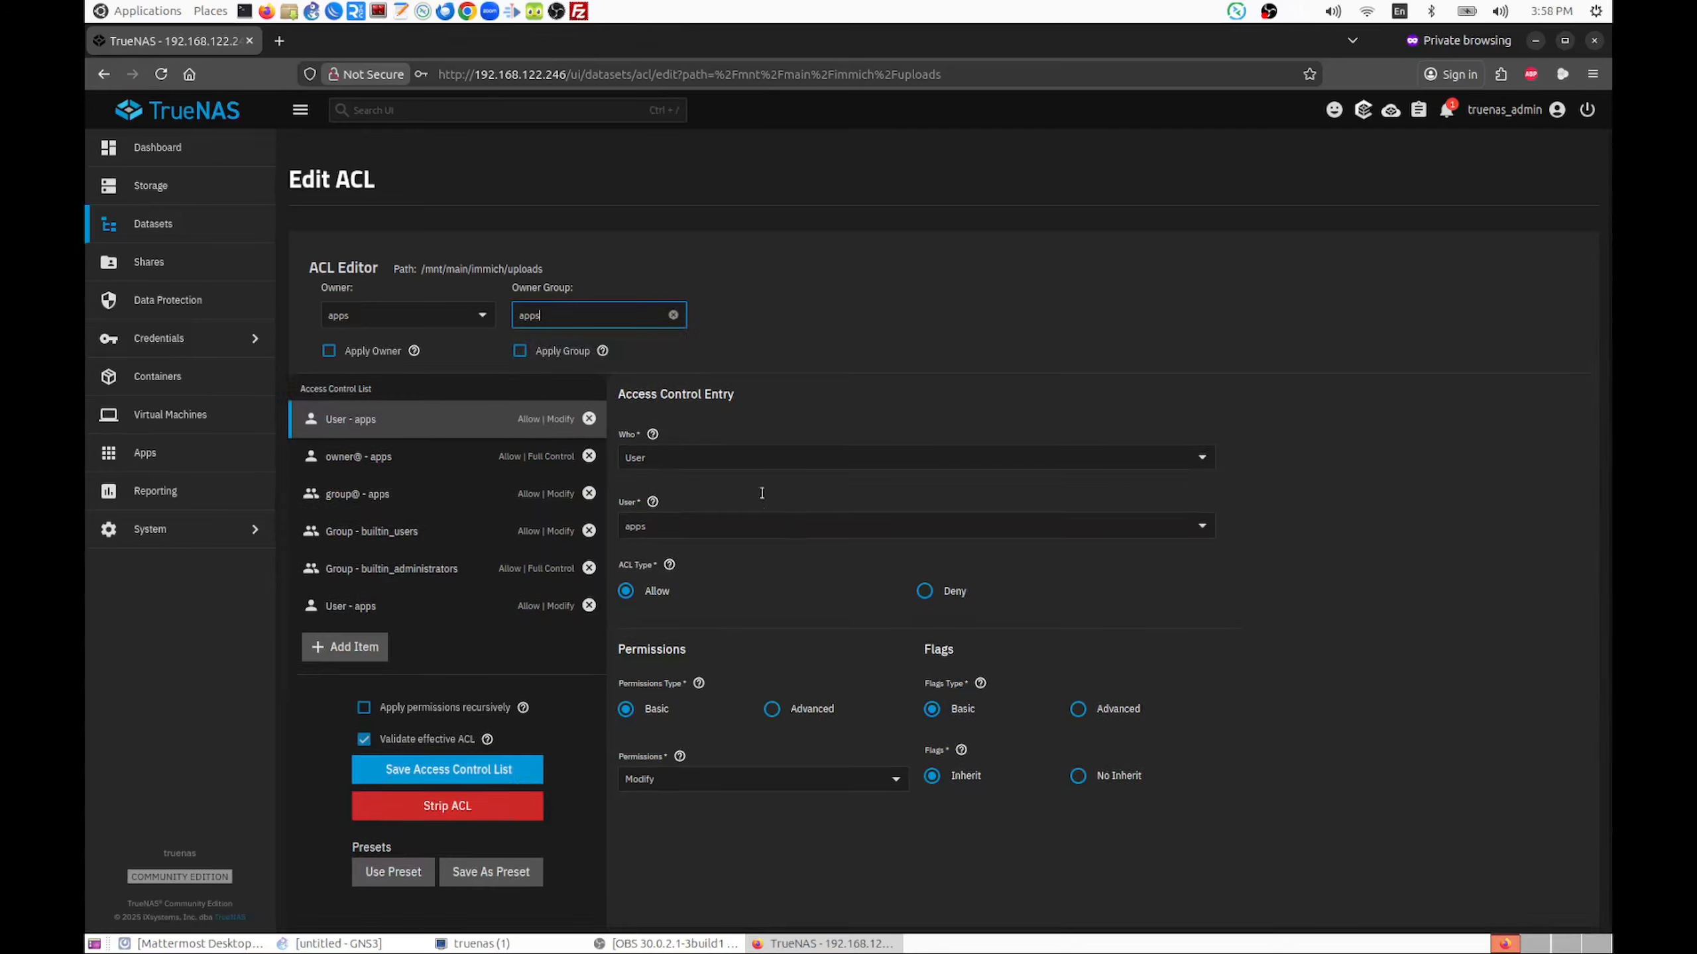
pyautogui.click(771, 709)
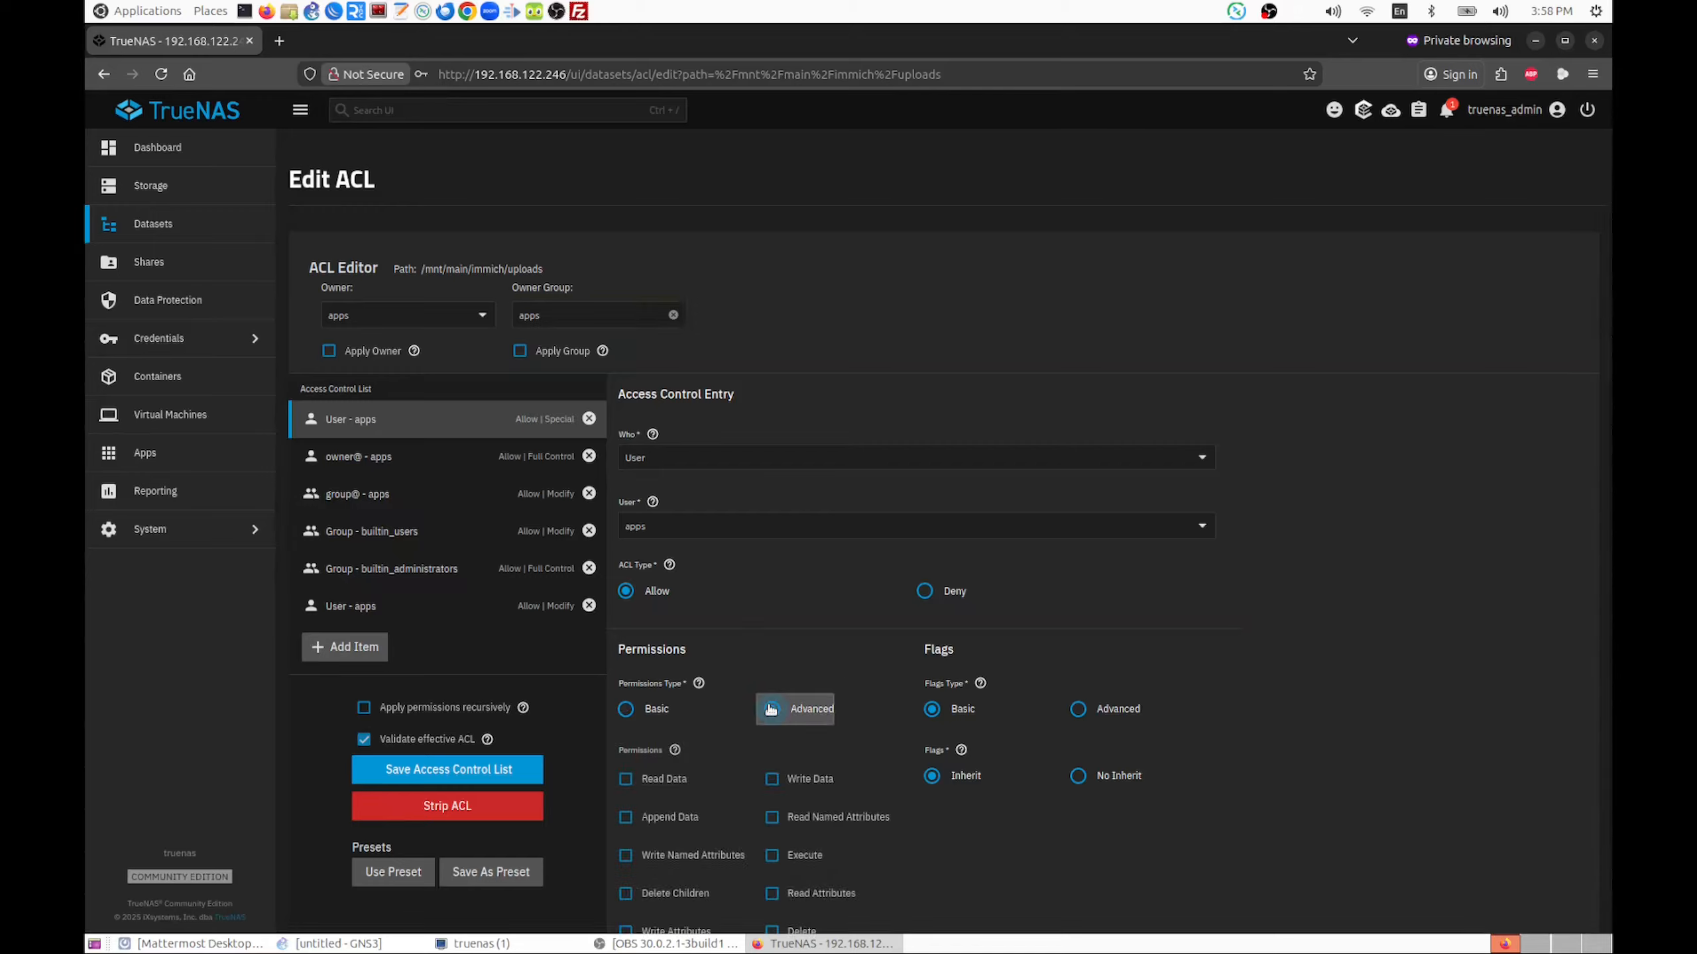
pyautogui.scroll(-3, 1053, 692)
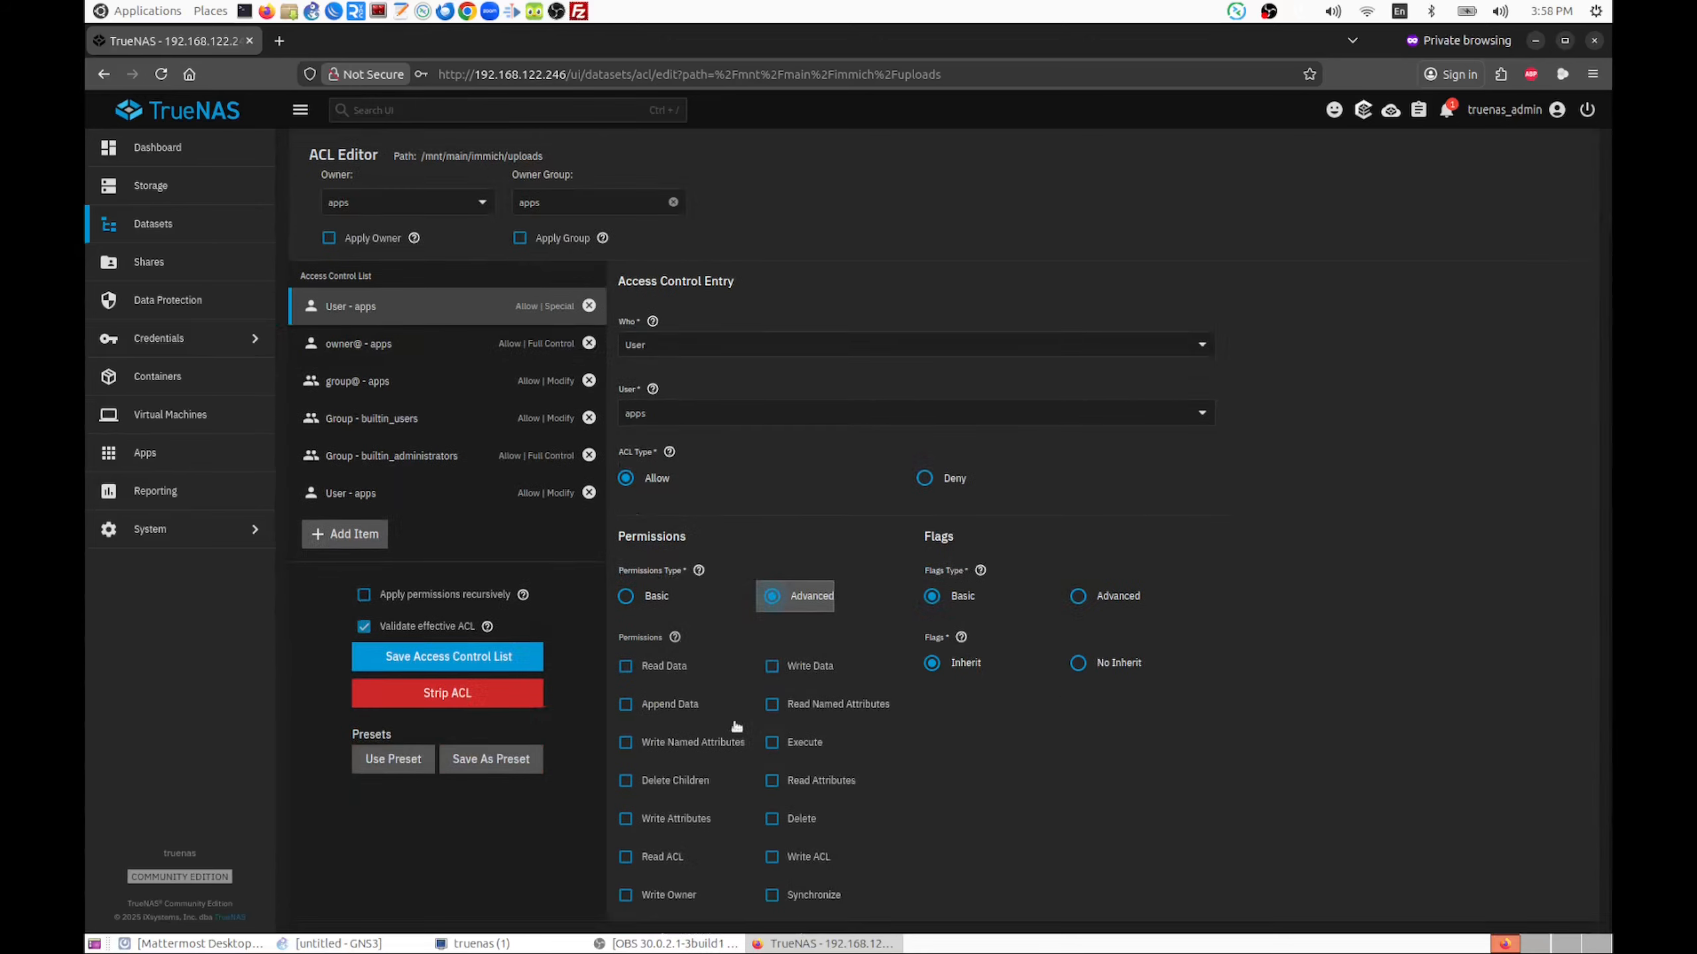
pyautogui.click(625, 597)
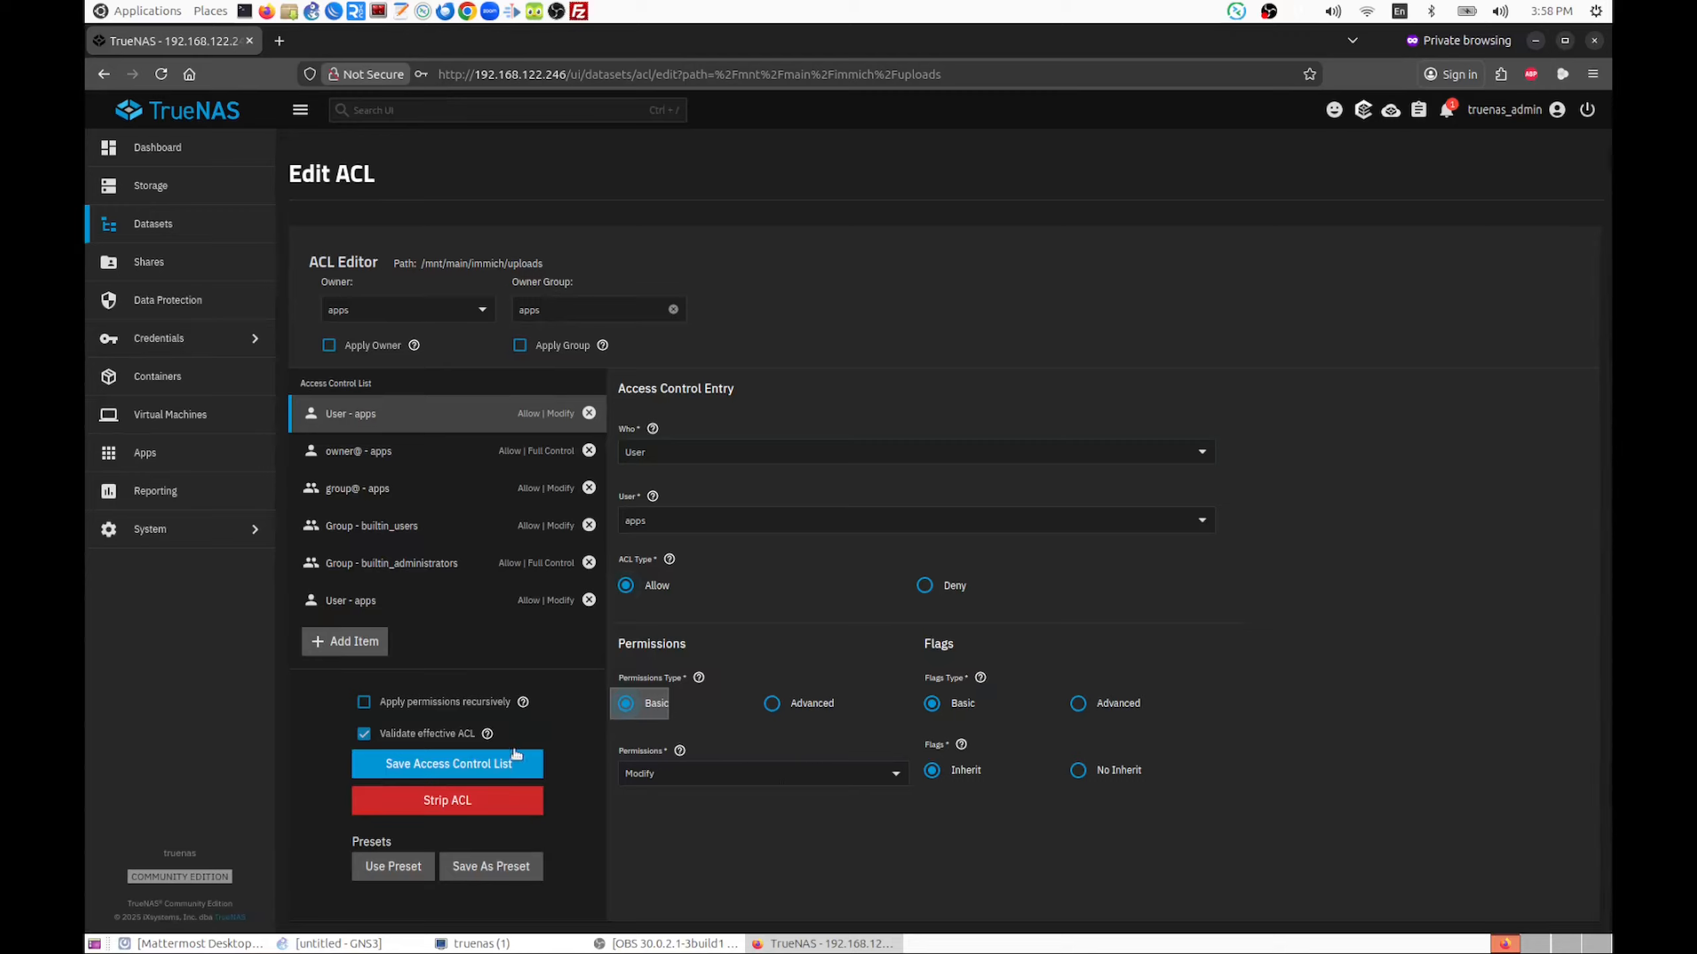
# Save the access control list of the uploads dataset
pyautogui.click(440, 765)
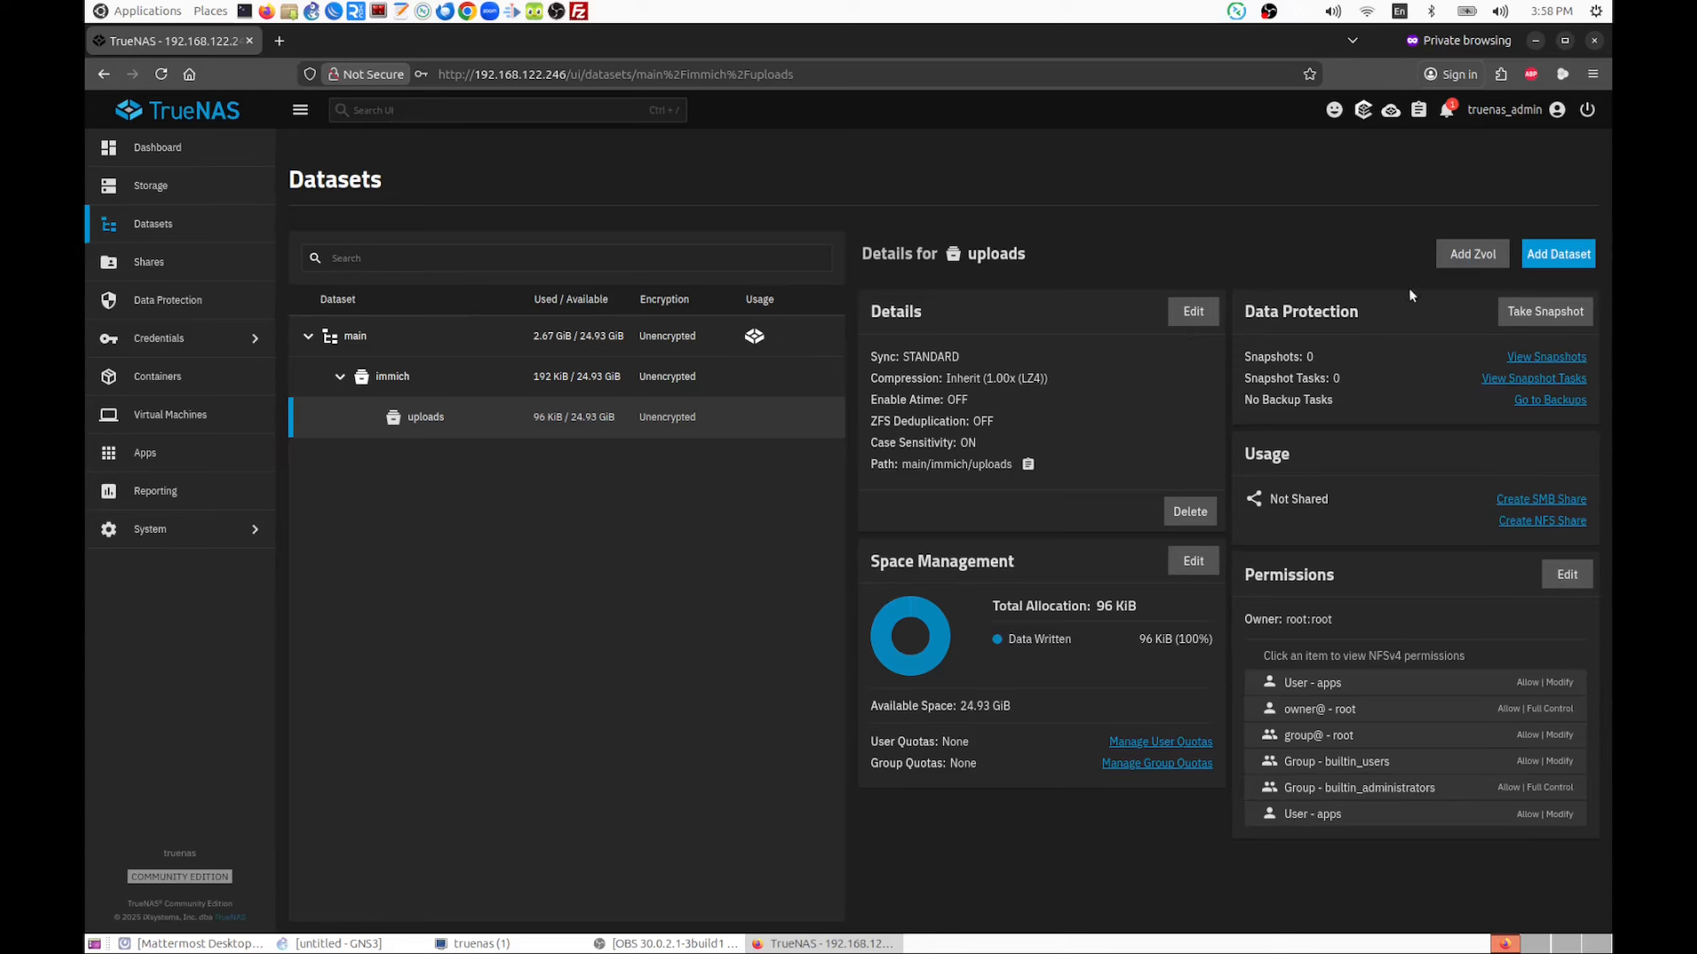
# Create a child dataset named database under main/immich, using the Apps preset
pyautogui.click(398, 380)
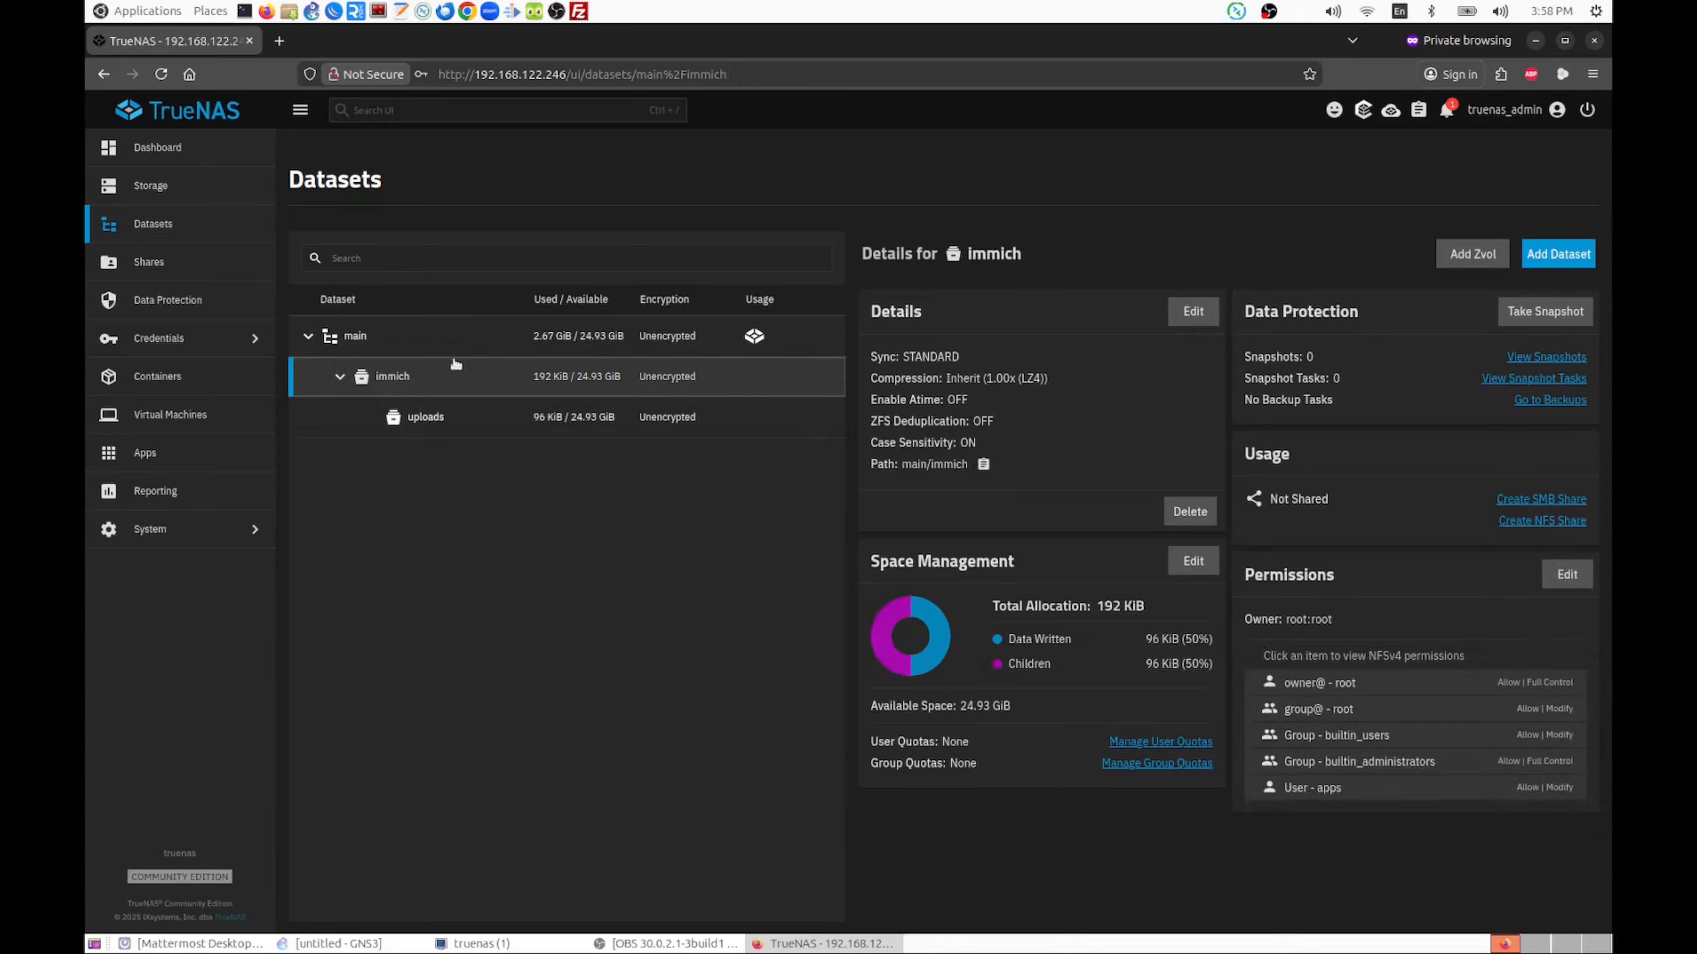
pyautogui.click(1550, 260)
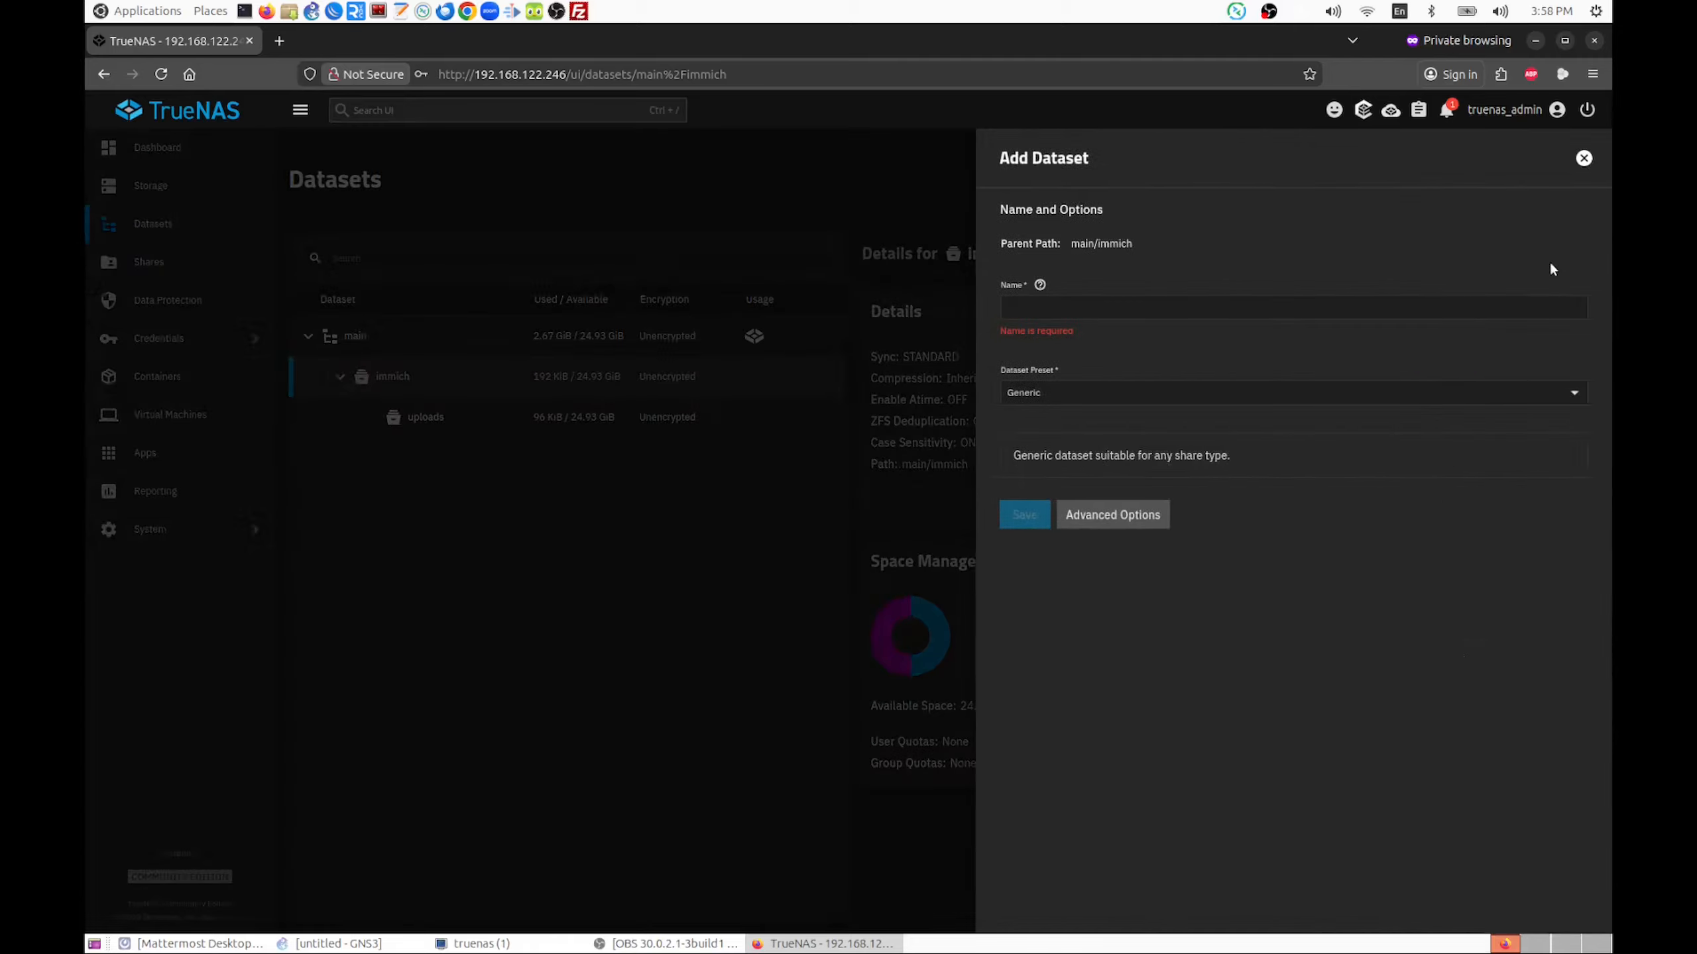
pyautogui.click(1065, 309)
pyautogui.write('database')
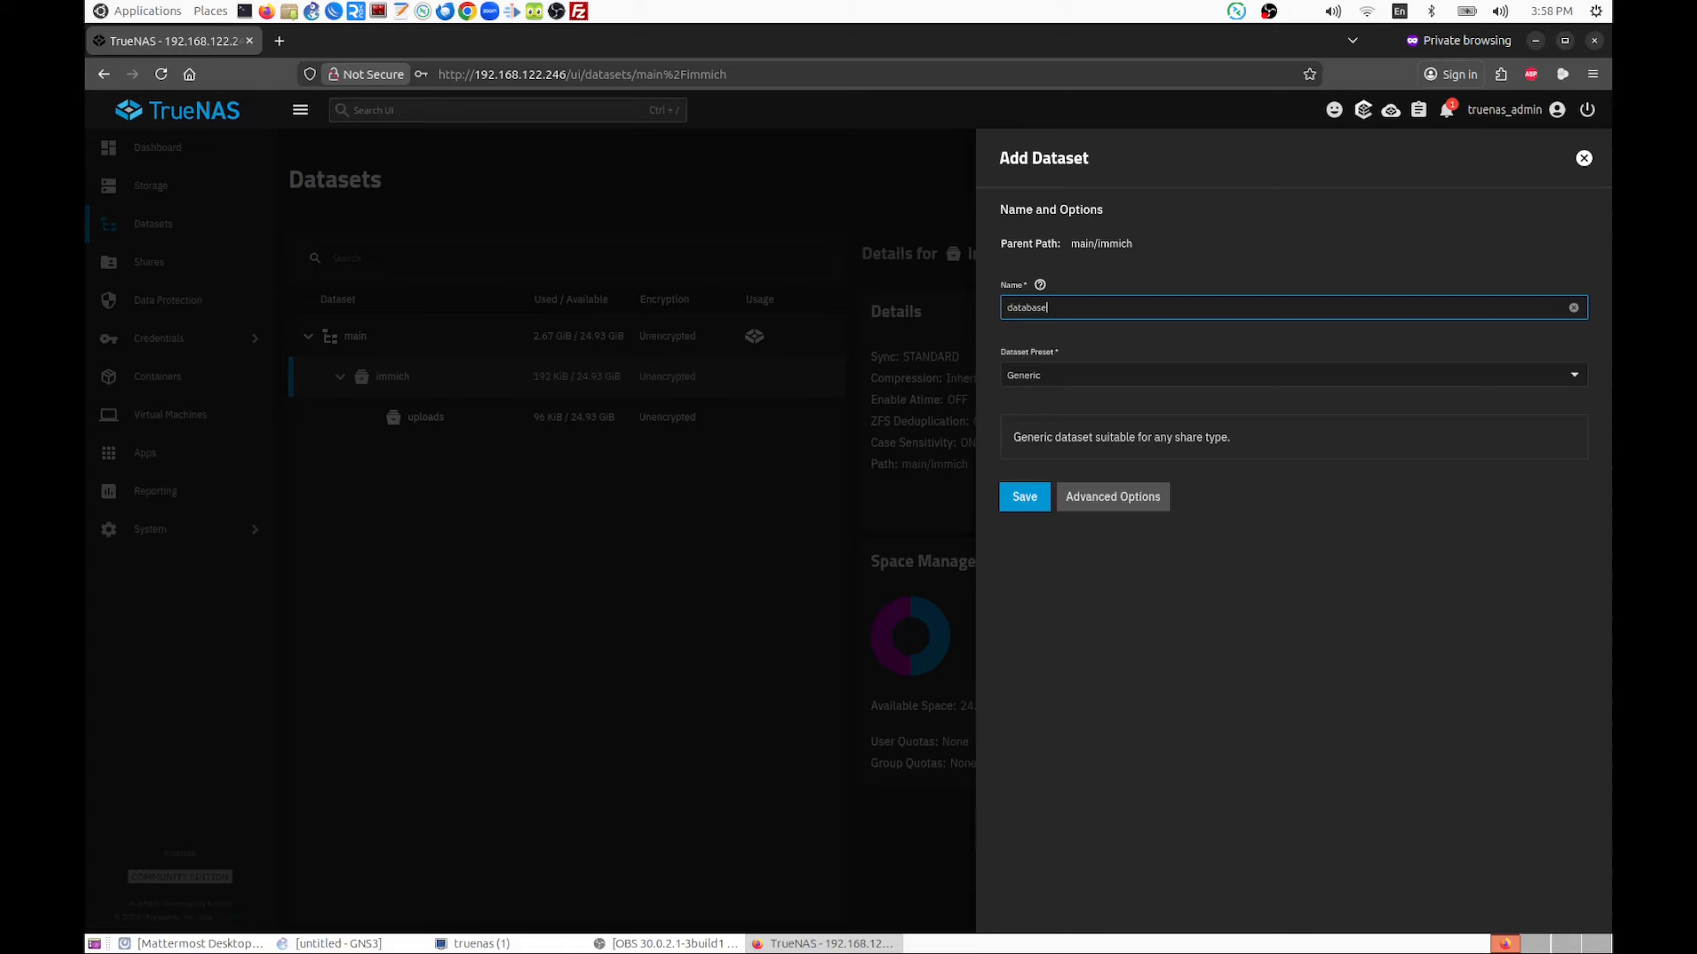
pyautogui.click(1083, 375)
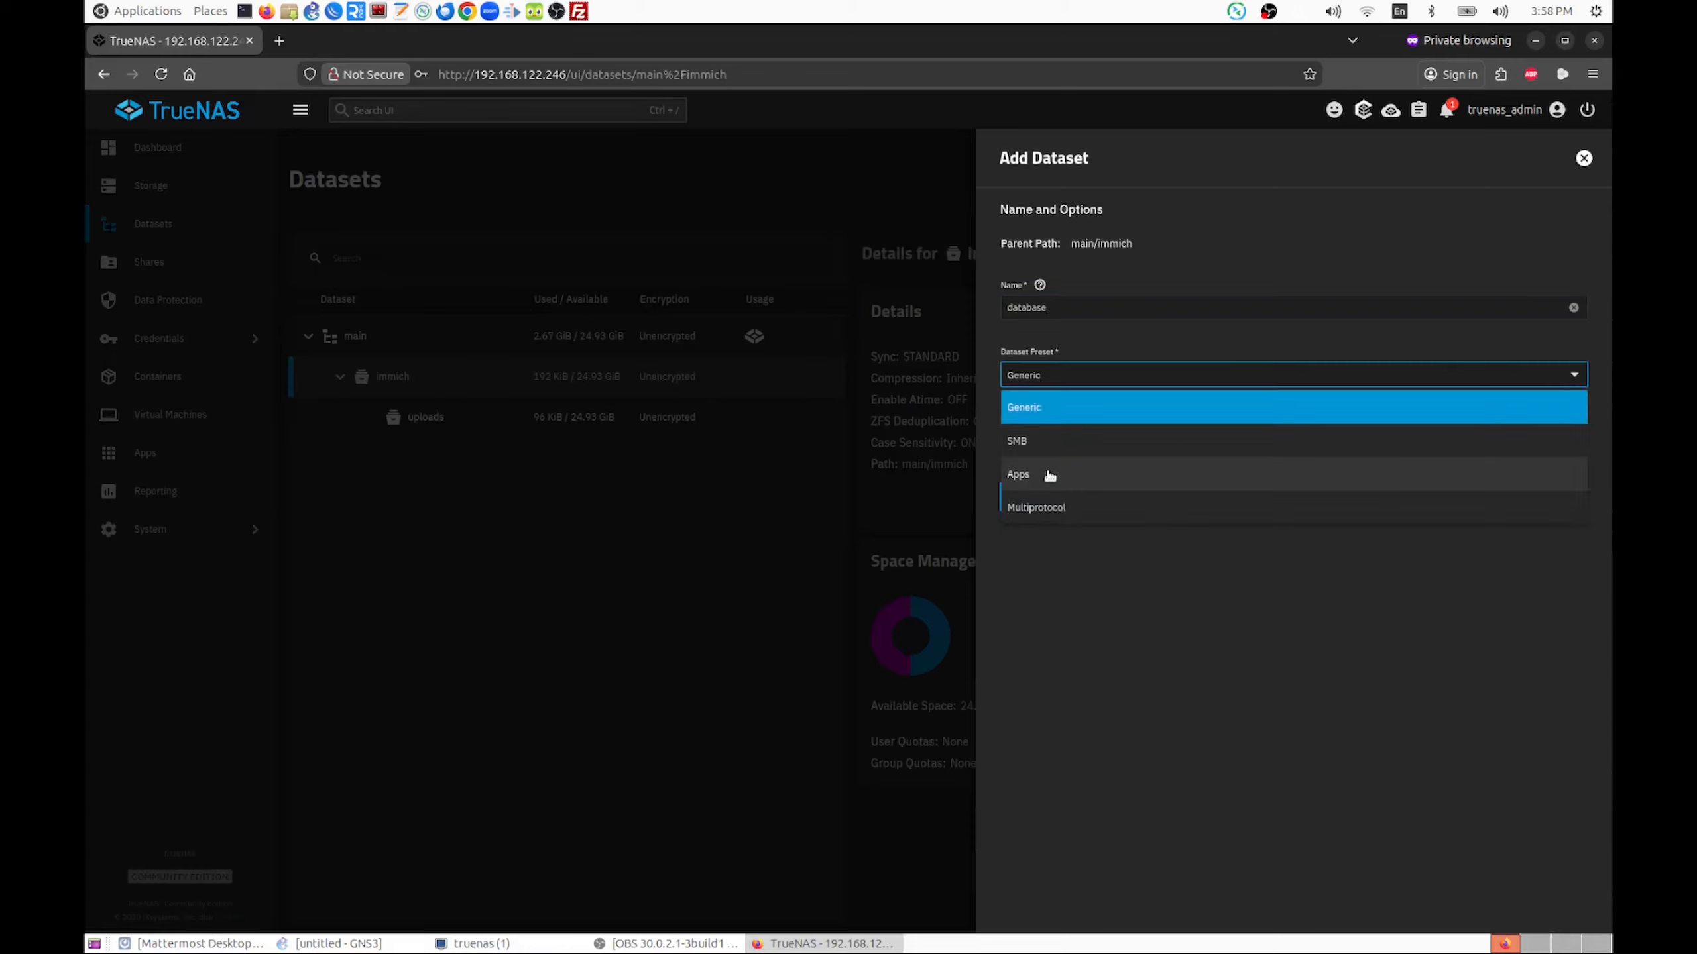
pyautogui.click(1048, 474)
pyautogui.click(1032, 517)
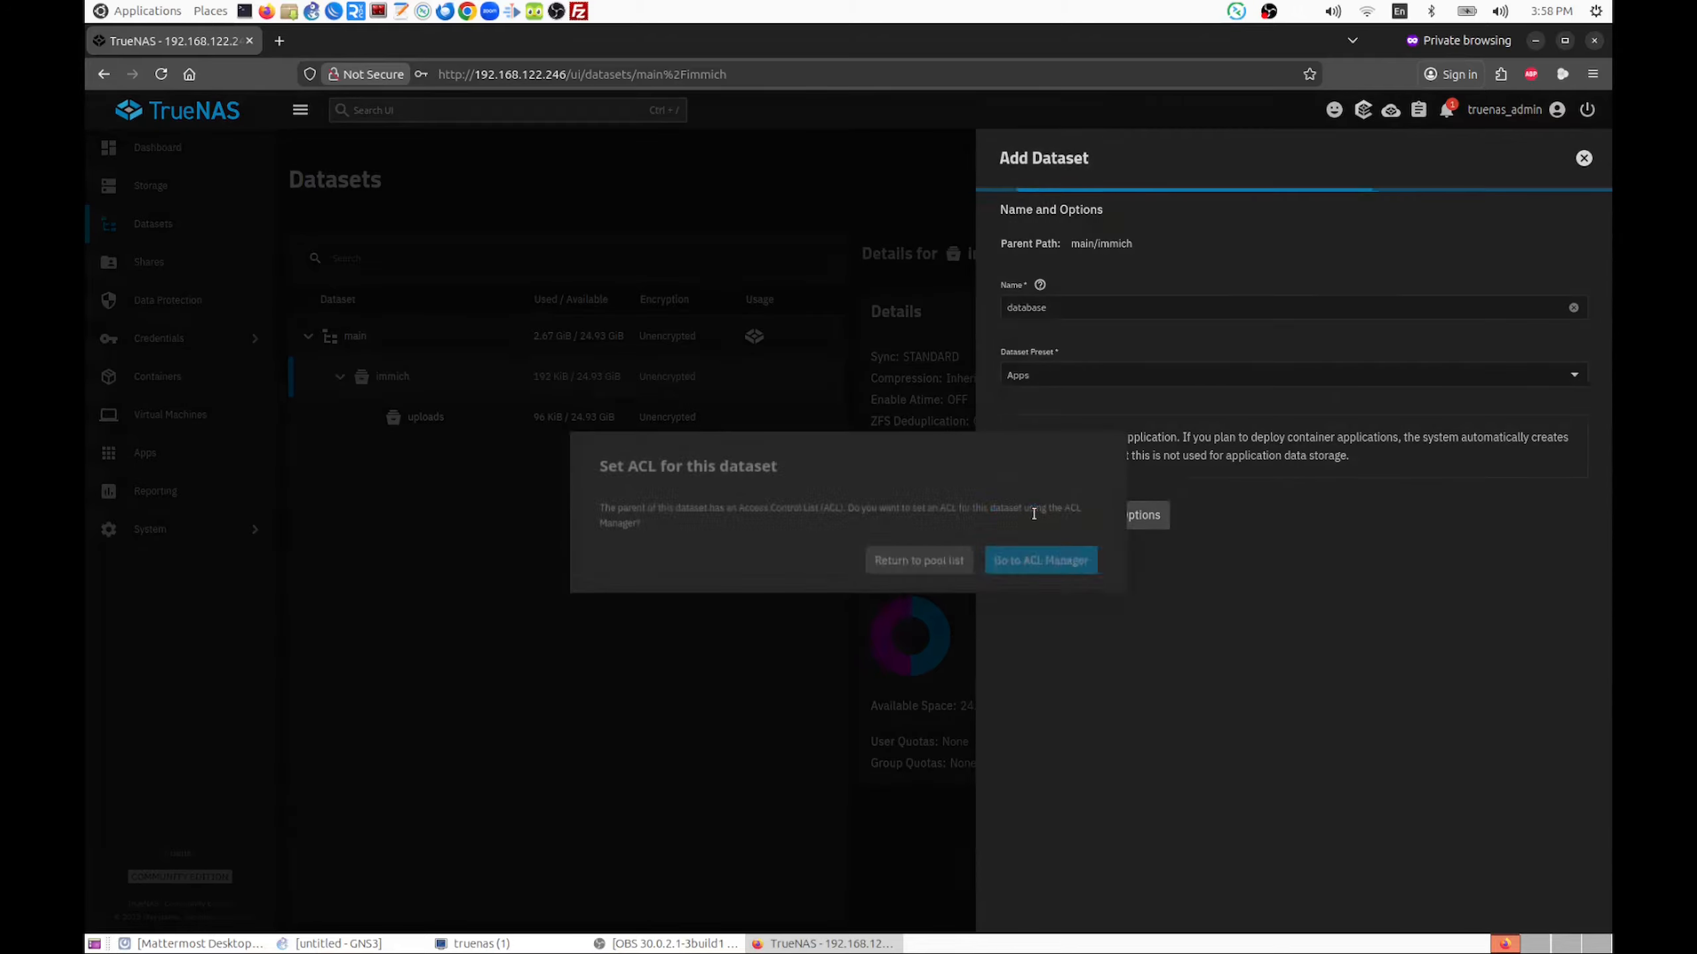
# Open the ACL editor for the new database dataset and set its owner to apps
pyautogui.click(1043, 563)
pyautogui.click(431, 316)
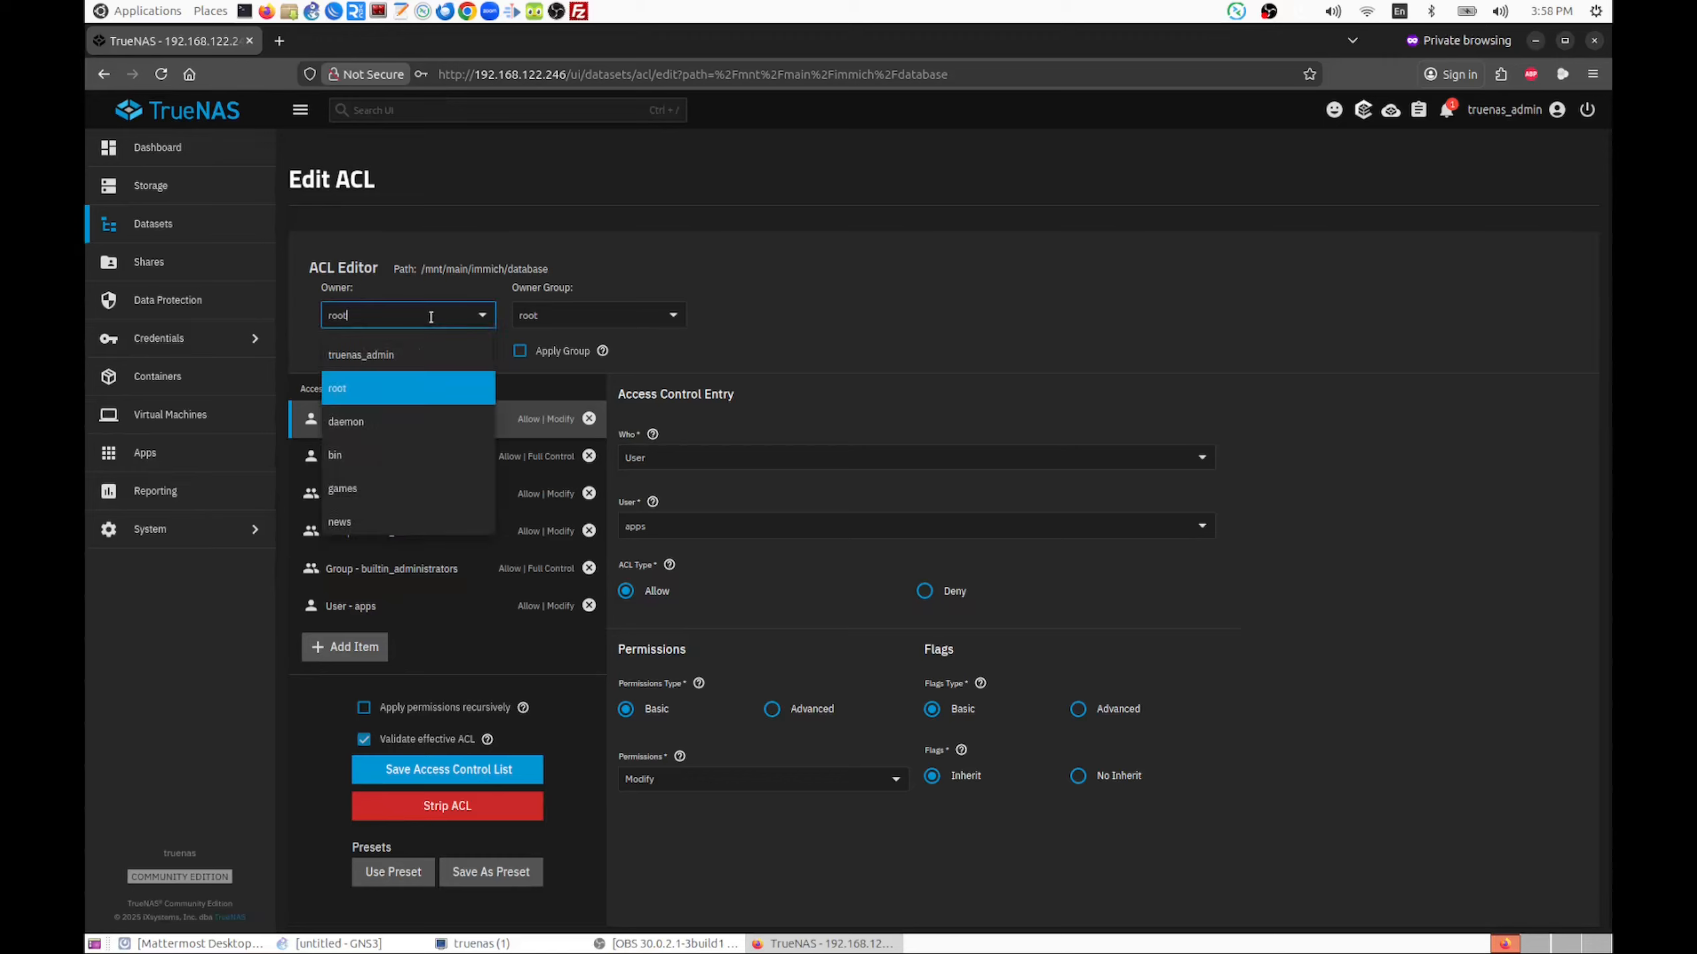
pyautogui.write('apps')
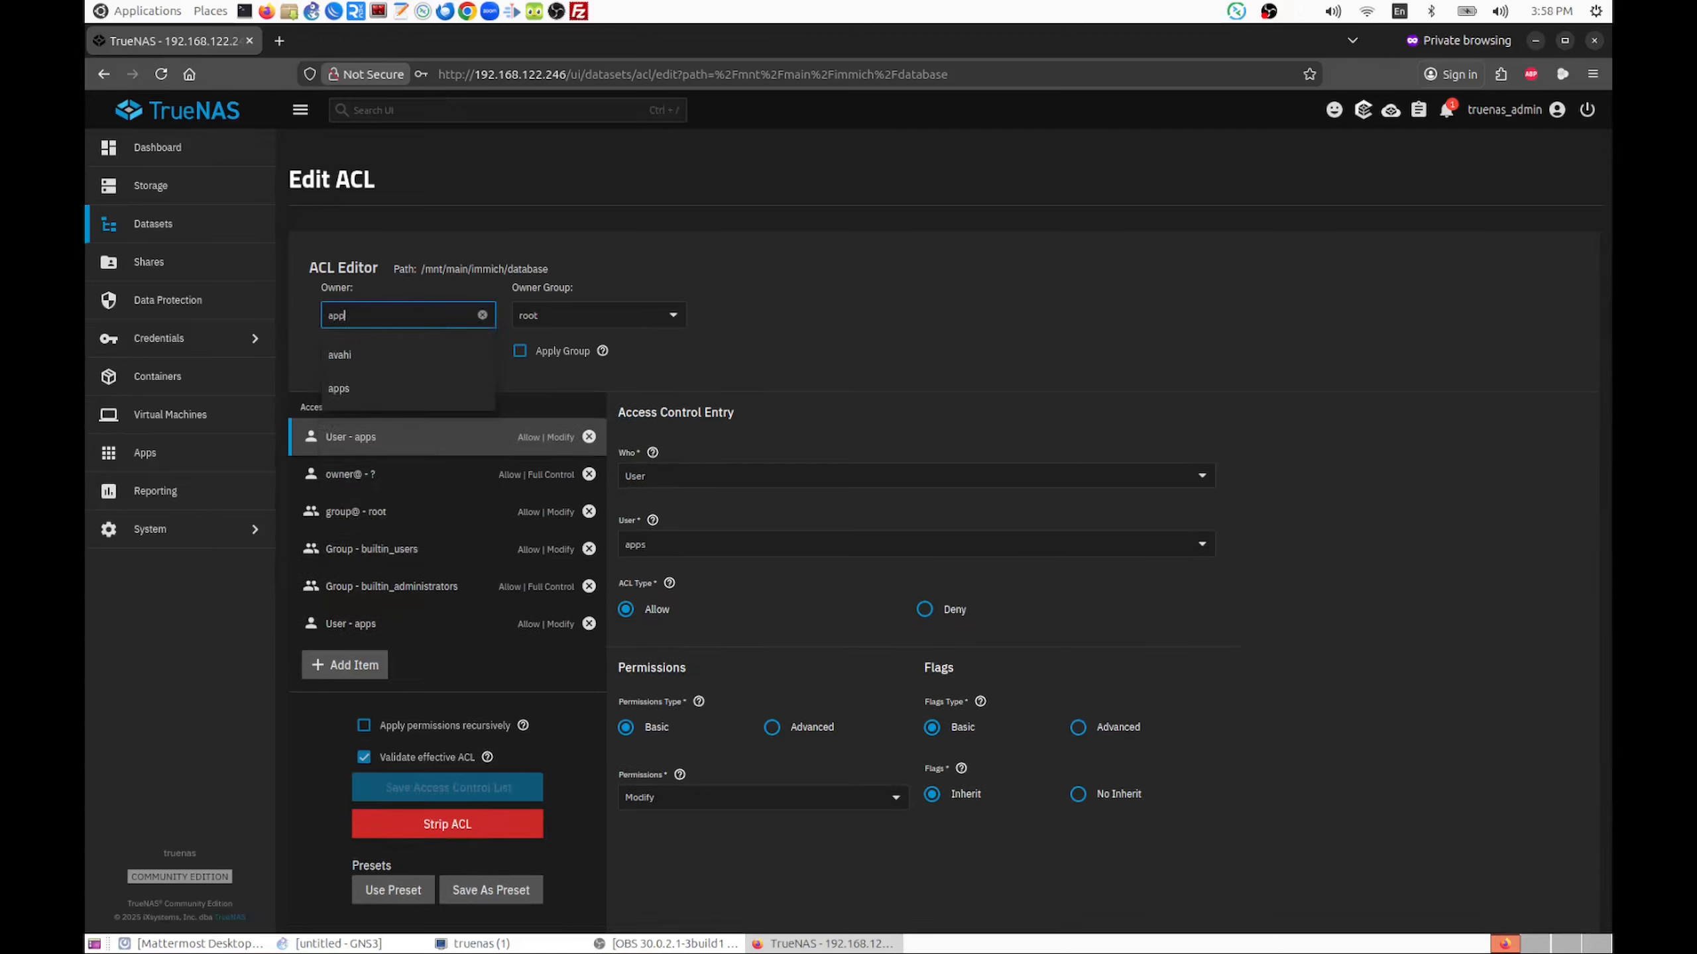
pyautogui.click(391, 354)
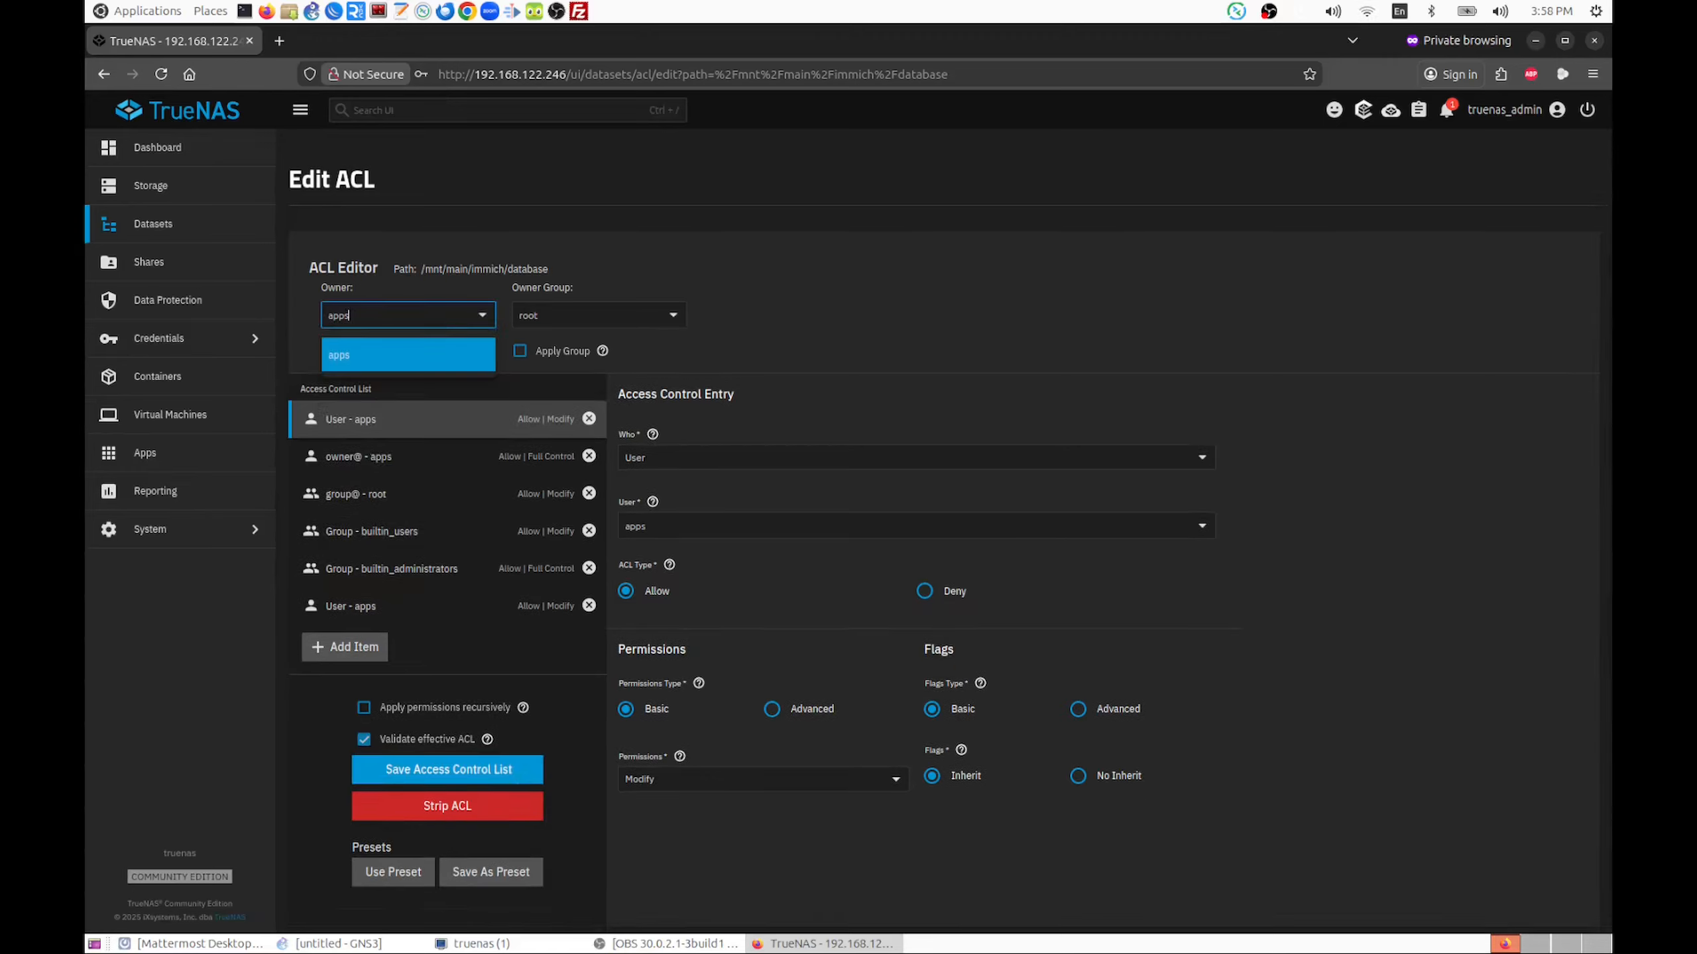
# Set the owner group of the database dataset to apps and save its access control list
pyautogui.click(552, 316)
pyautogui.write('apps')
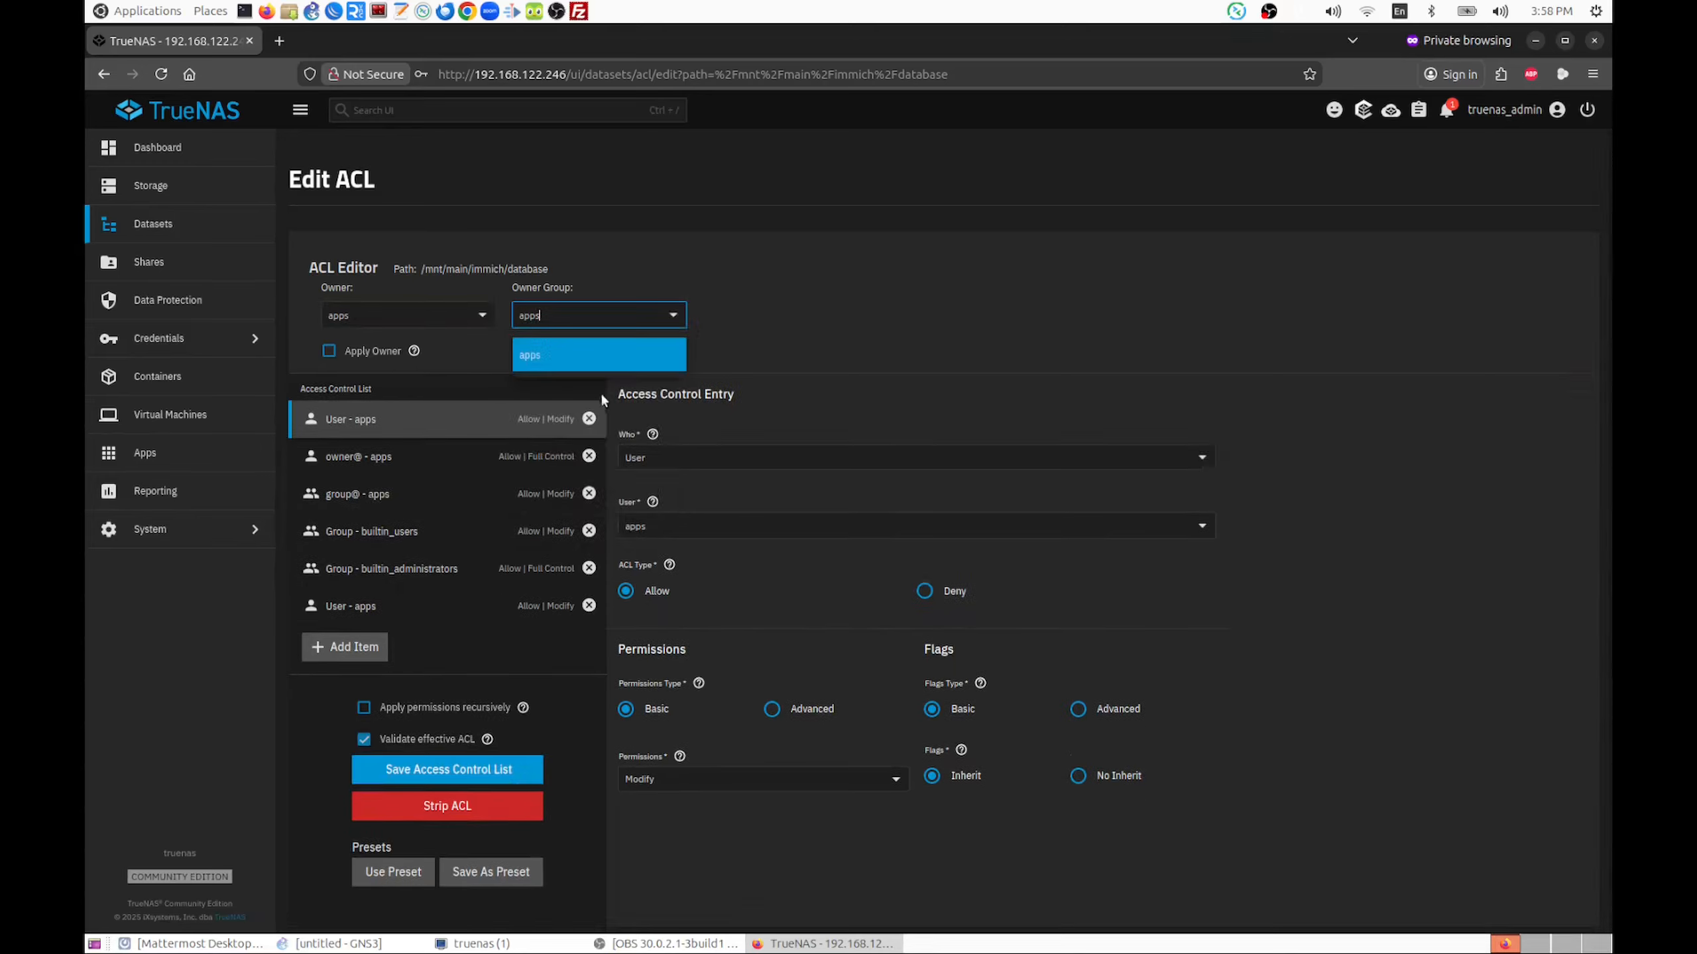
pyautogui.click(514, 353)
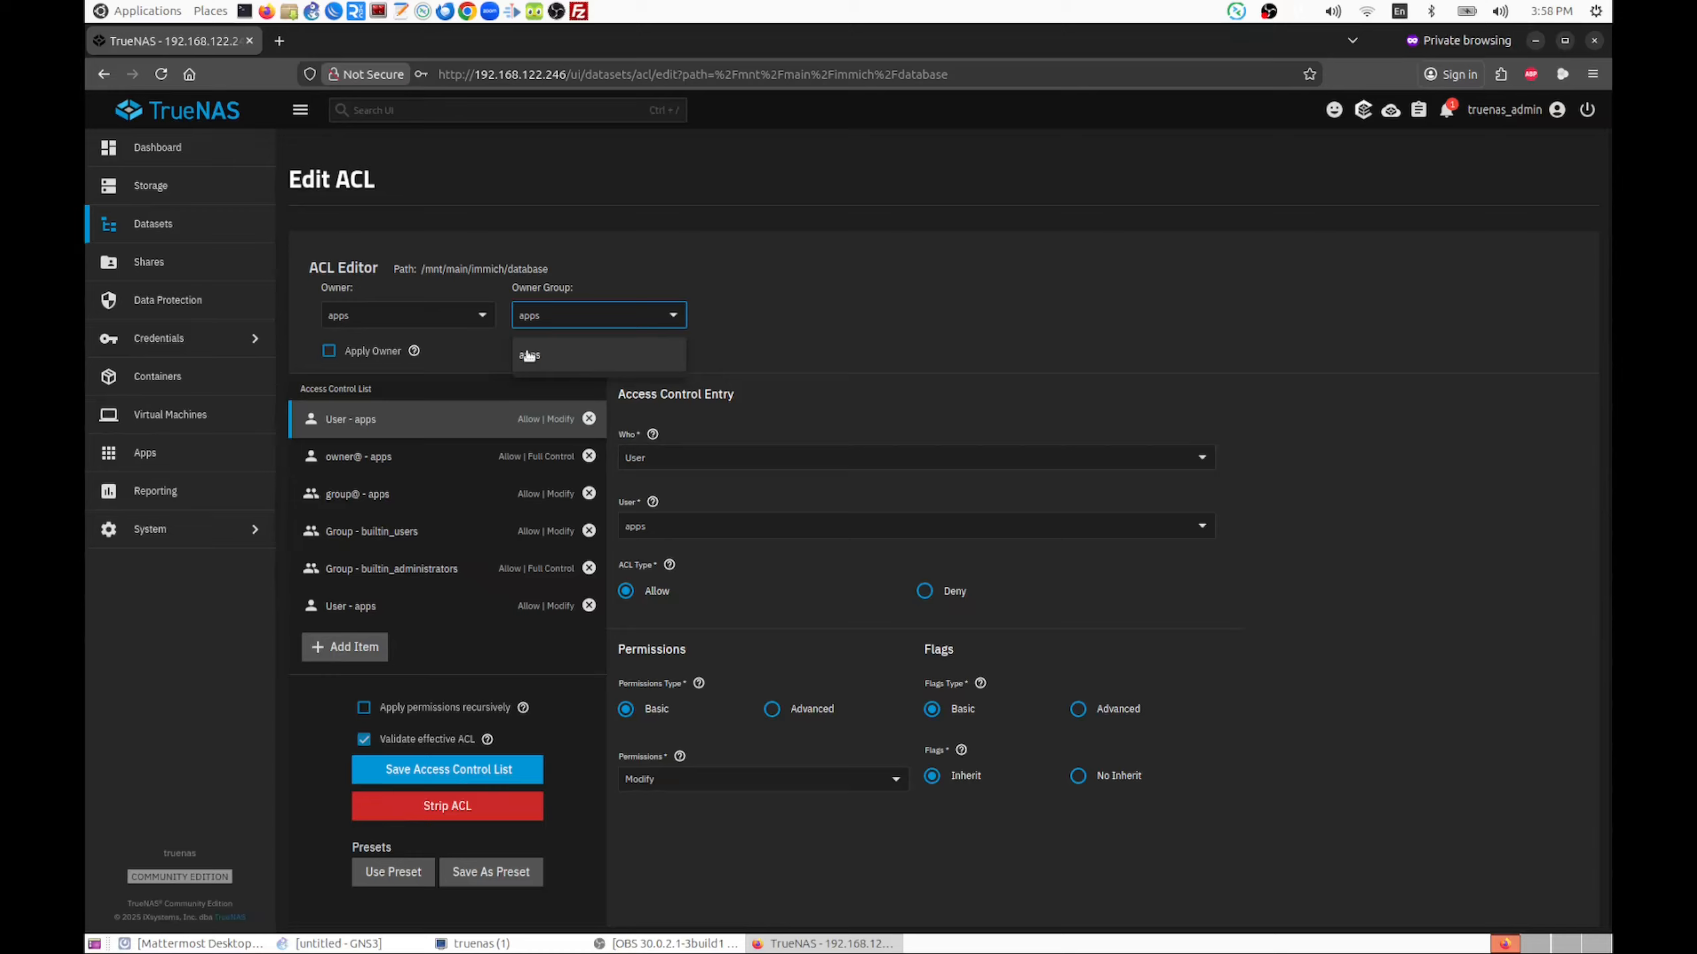
pyautogui.click(483, 767)
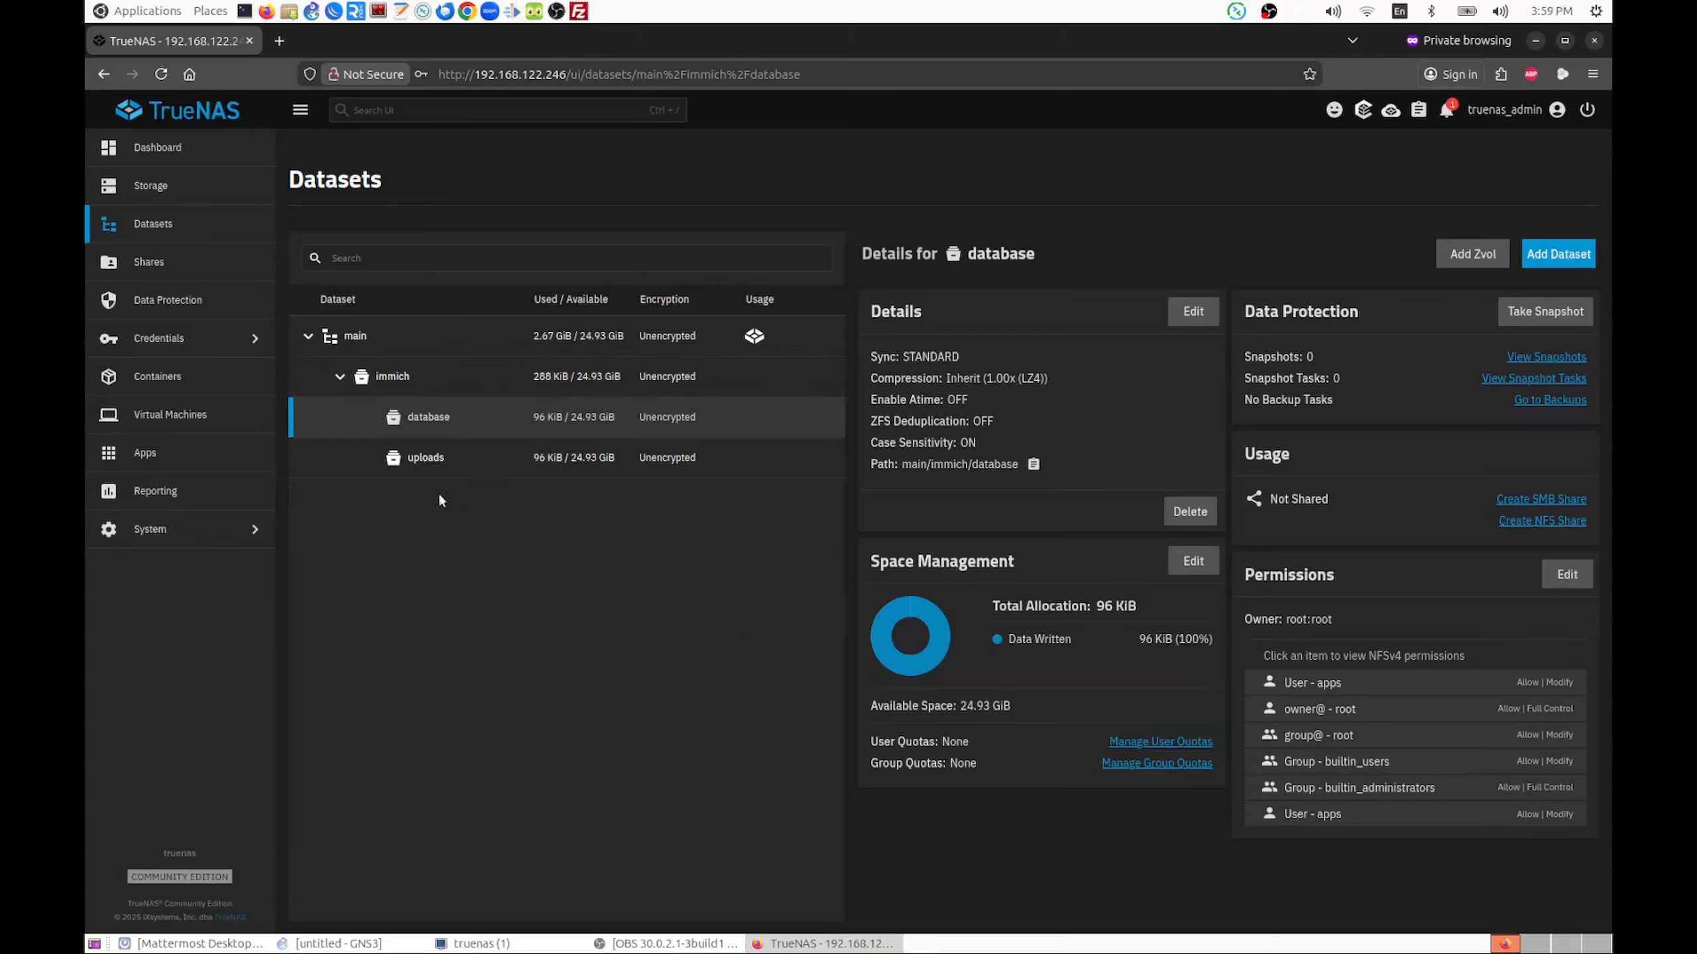
# Search the available apps for "imm" and start the installation of the Immich community app
pyautogui.click(129, 455)
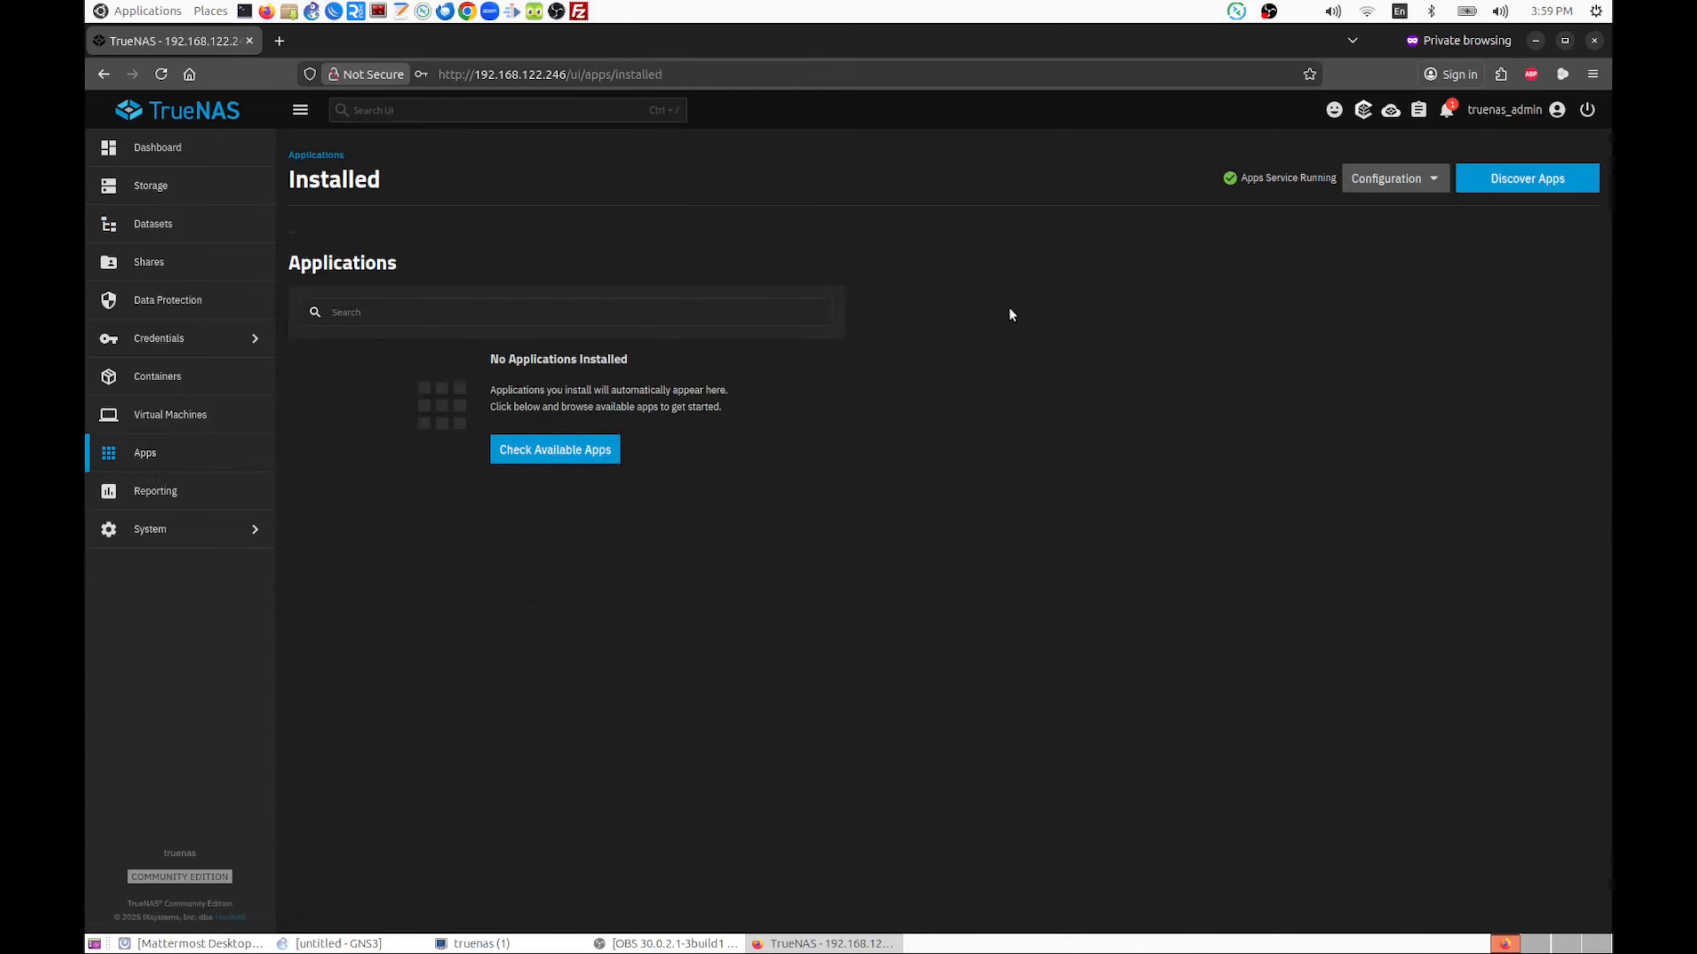
pyautogui.click(1526, 179)
pyautogui.click(407, 260)
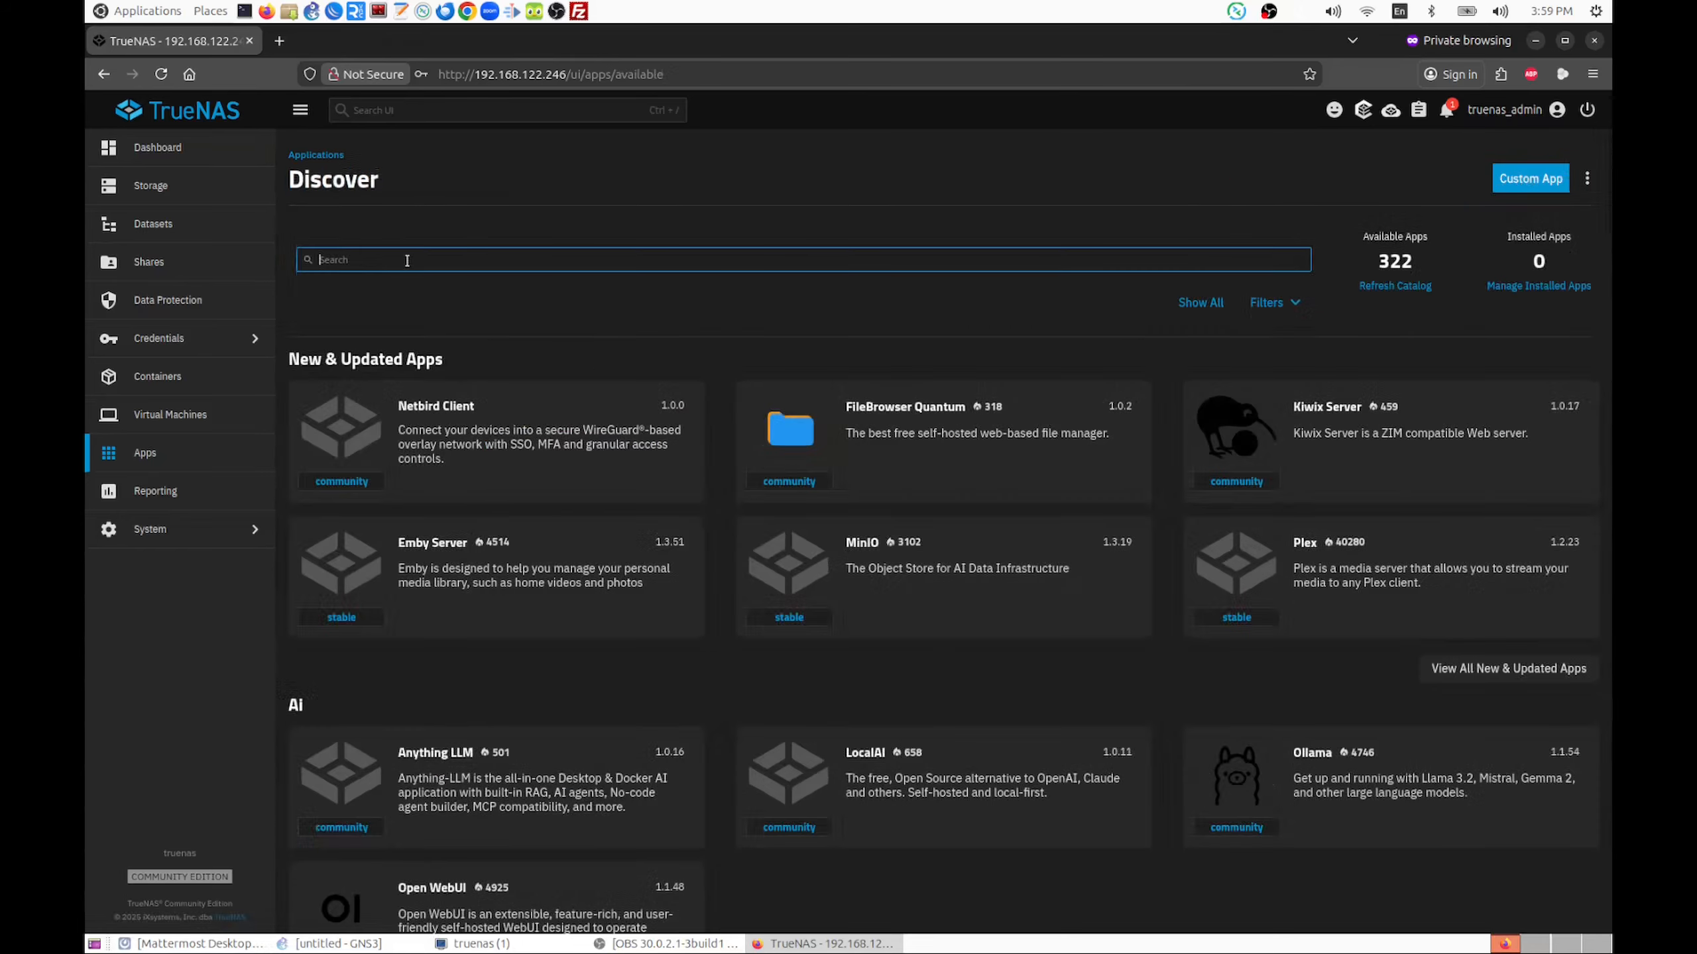
pyautogui.write('imm')
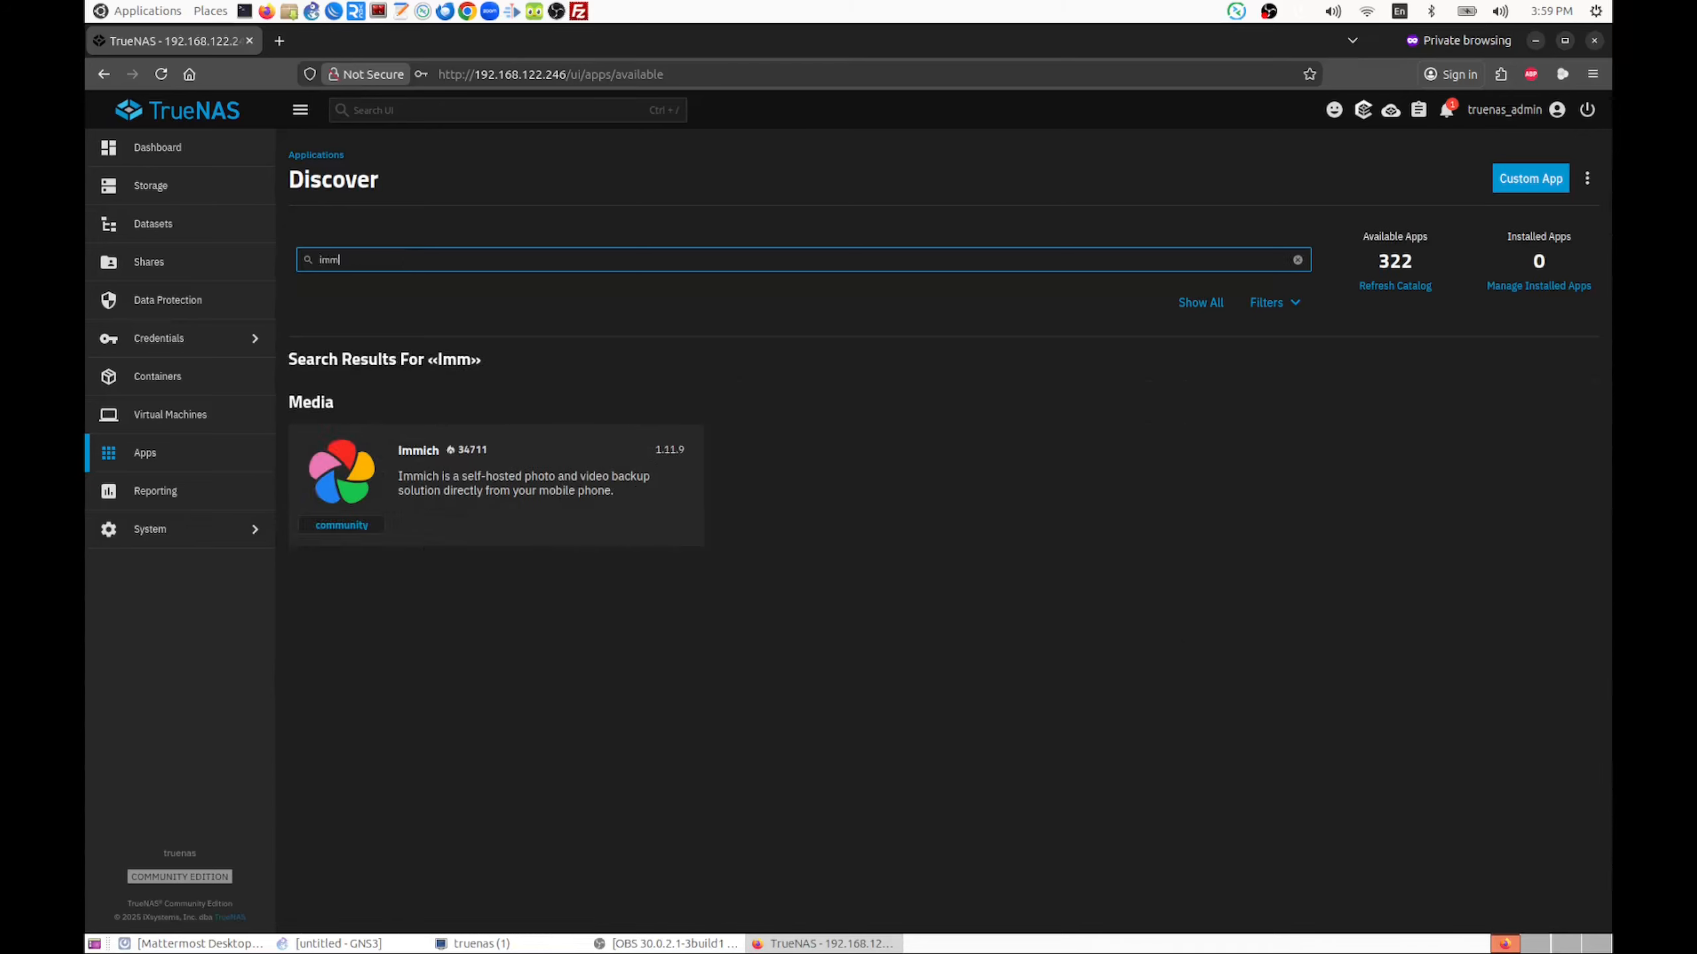
pyautogui.click(474, 476)
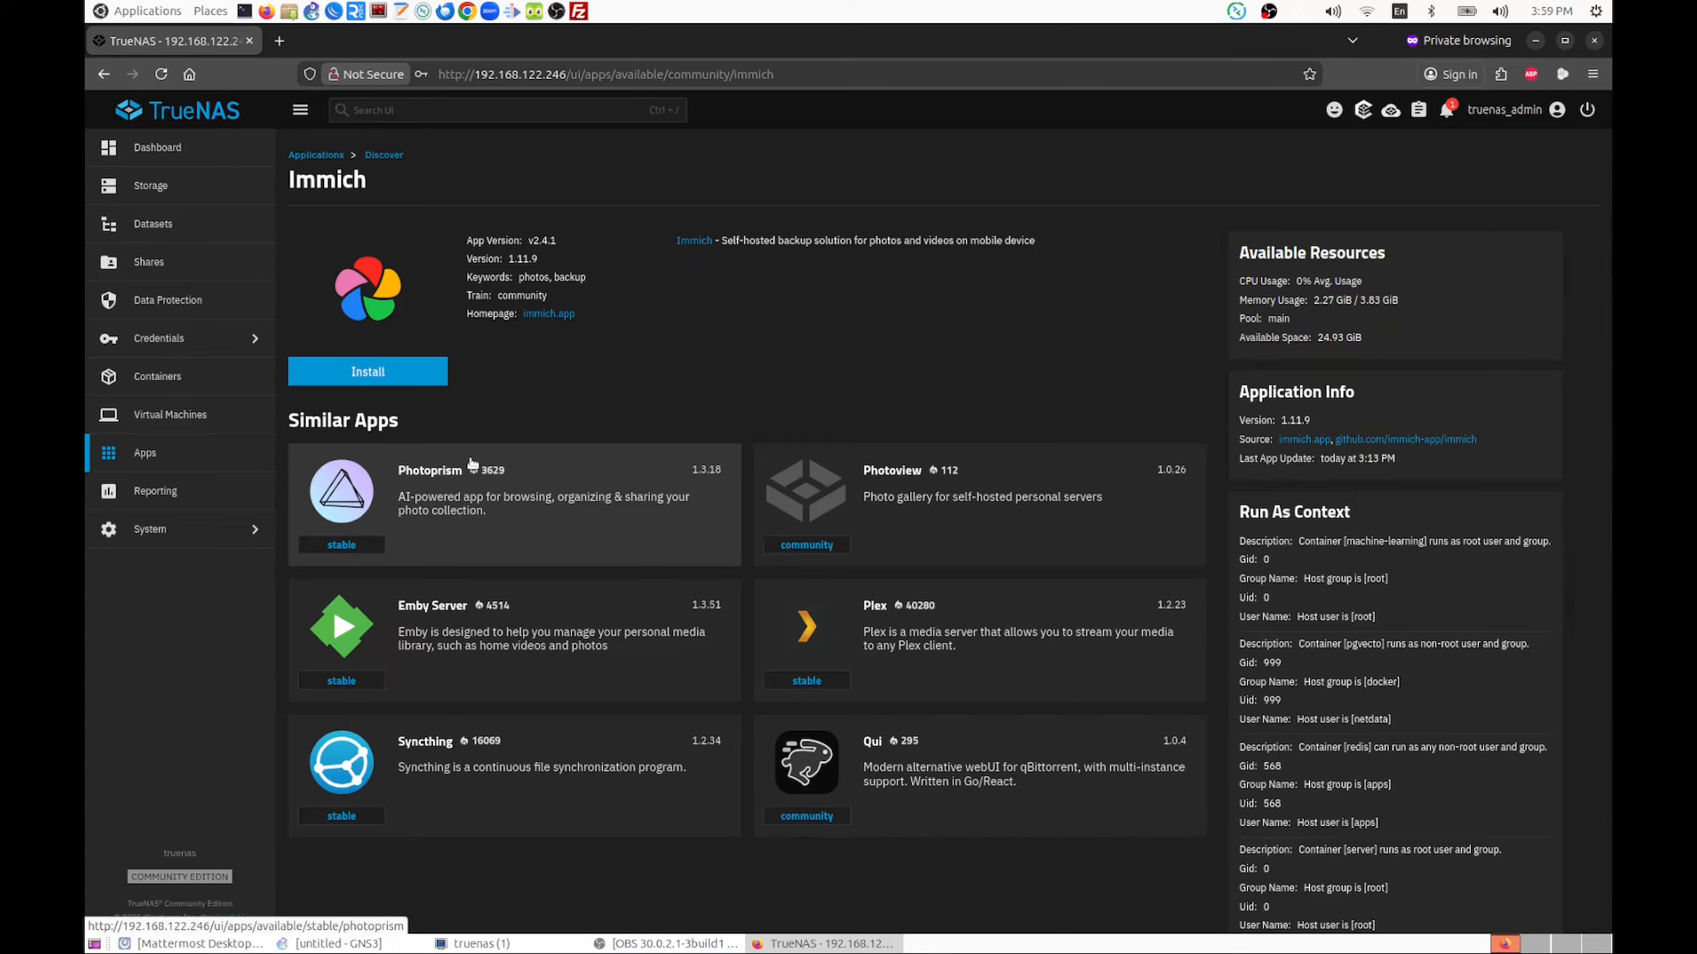
pyautogui.click(377, 372)
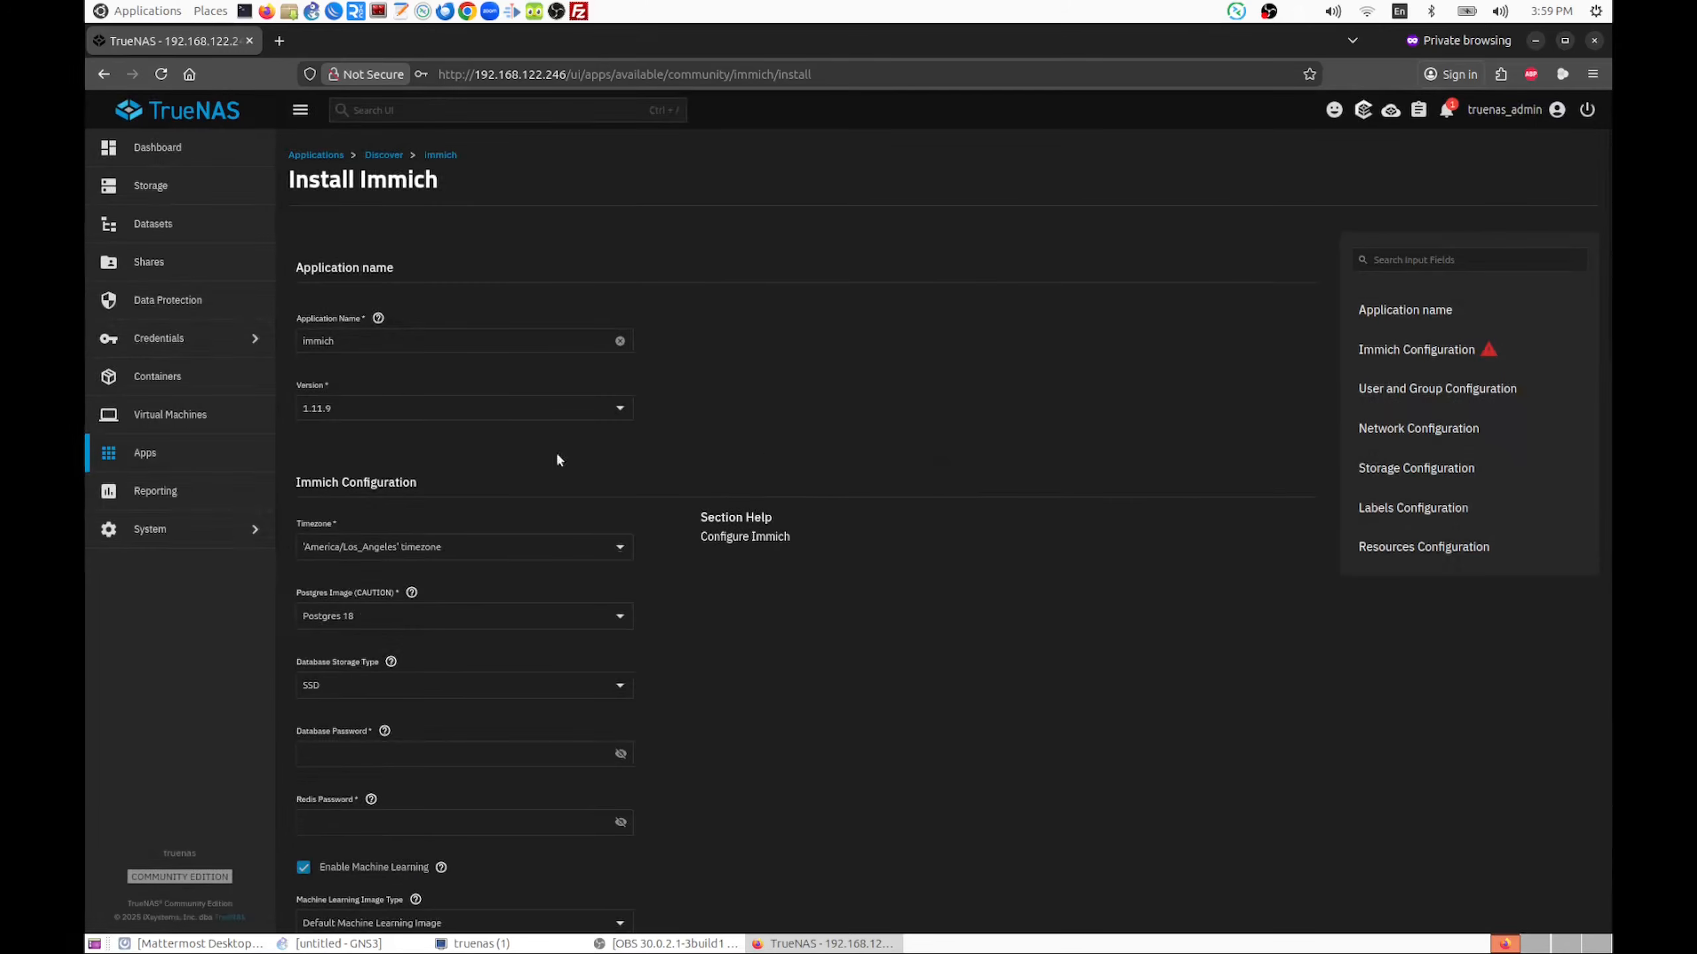
# Set the timezone in the Immich configuration to Africa/Johannesburg
pyautogui.scroll(-3, 729, 411)
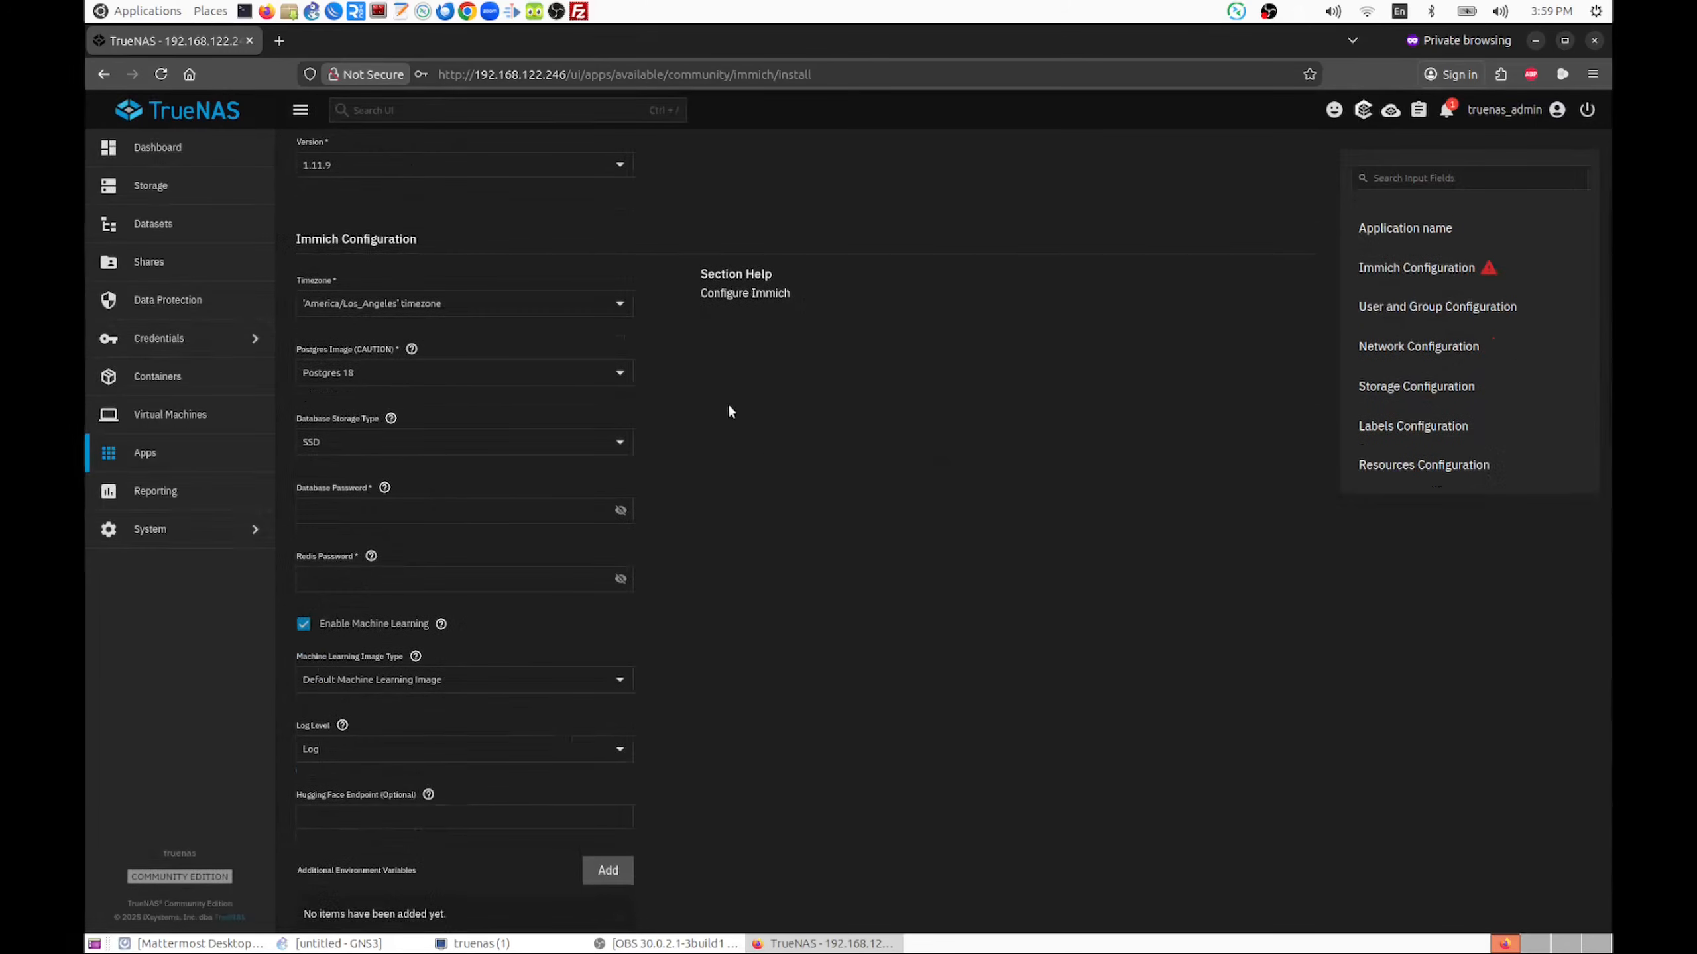
pyautogui.click(621, 305)
pyautogui.scroll(-3, 528, 418)
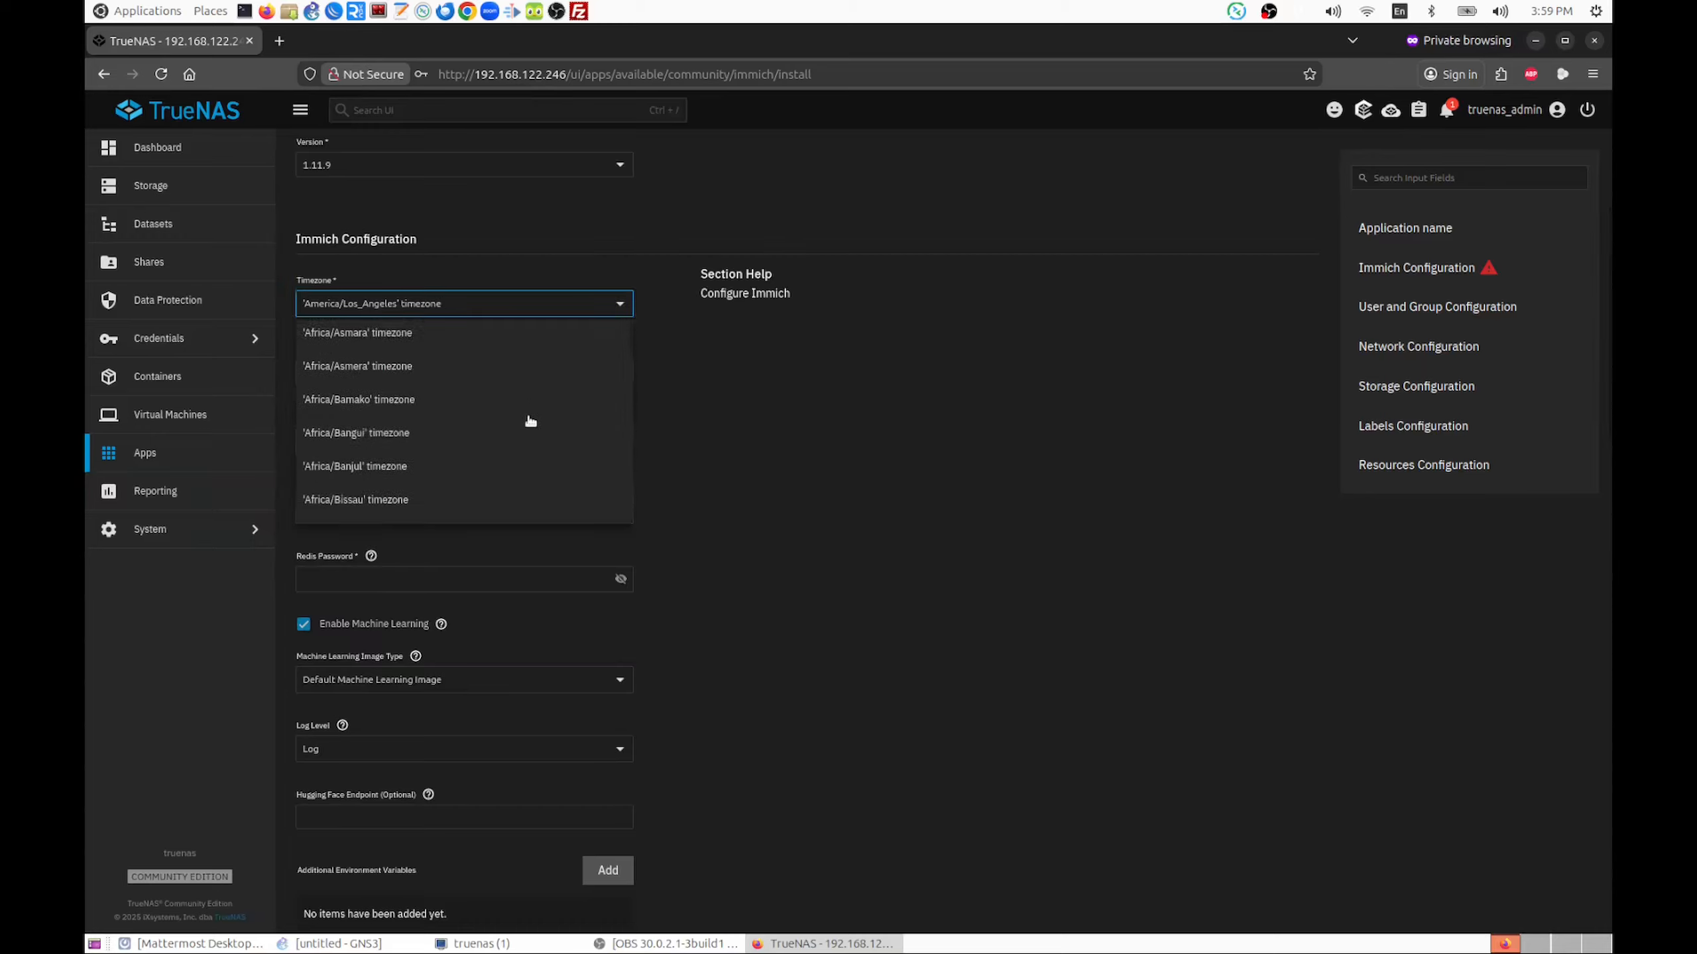
pyautogui.scroll(-2, 529, 420)
pyautogui.scroll(-3, 529, 419)
pyautogui.scroll(-3, 529, 420)
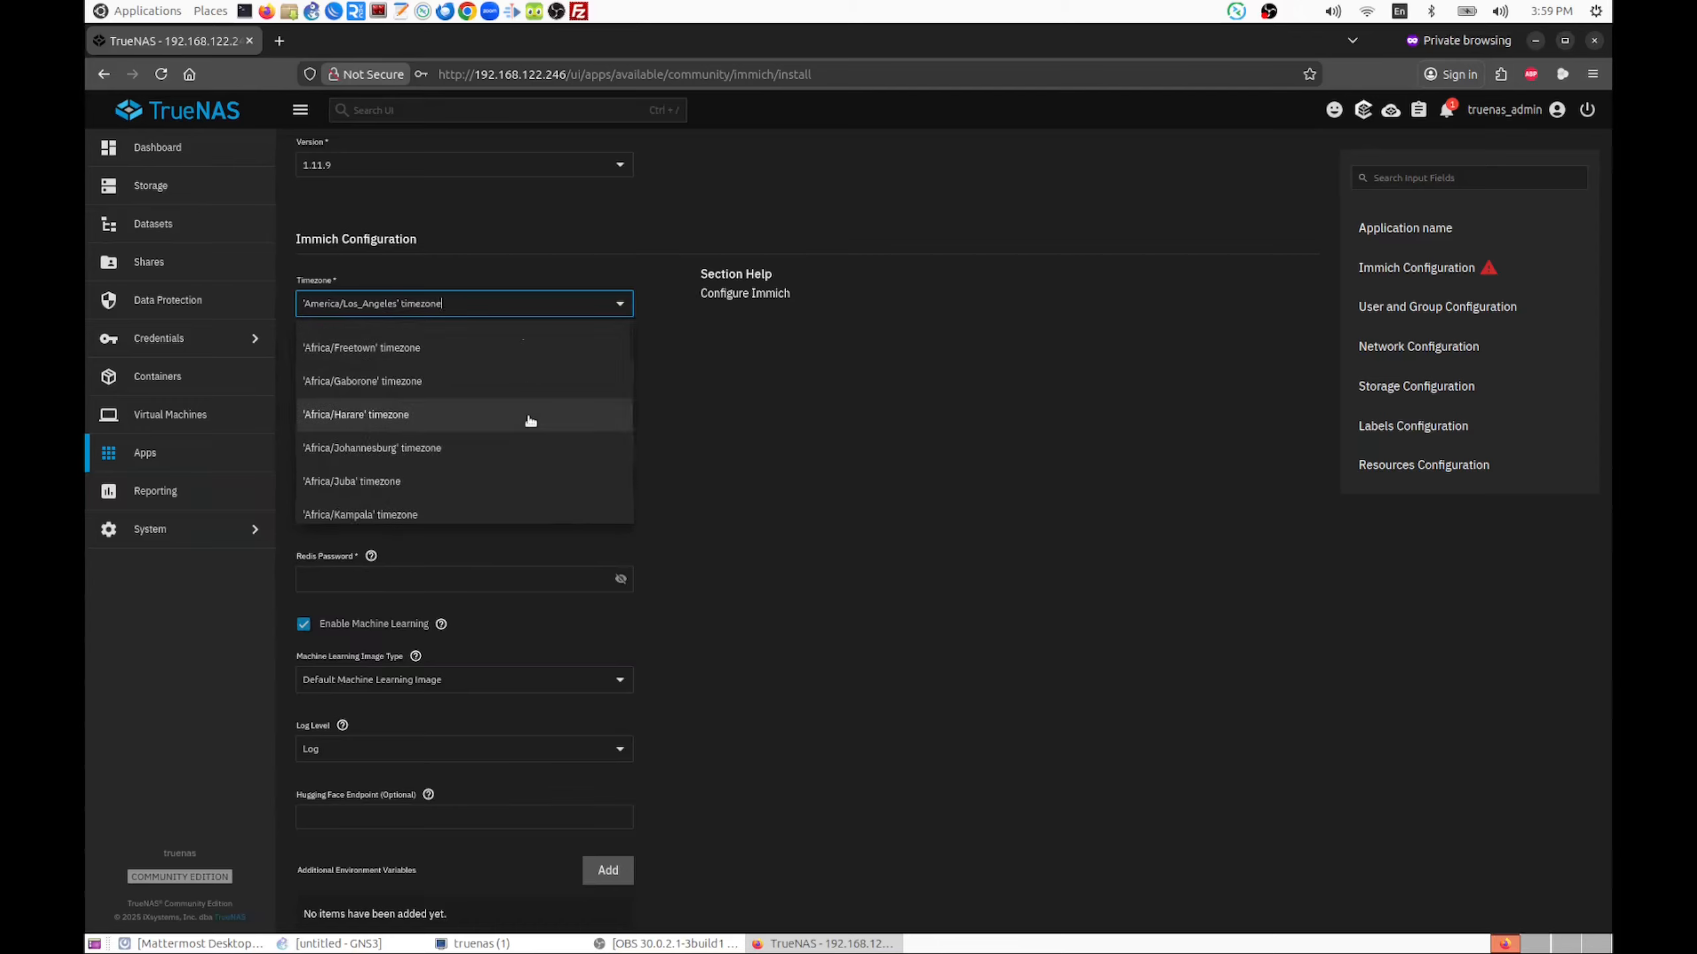
pyautogui.click(441, 450)
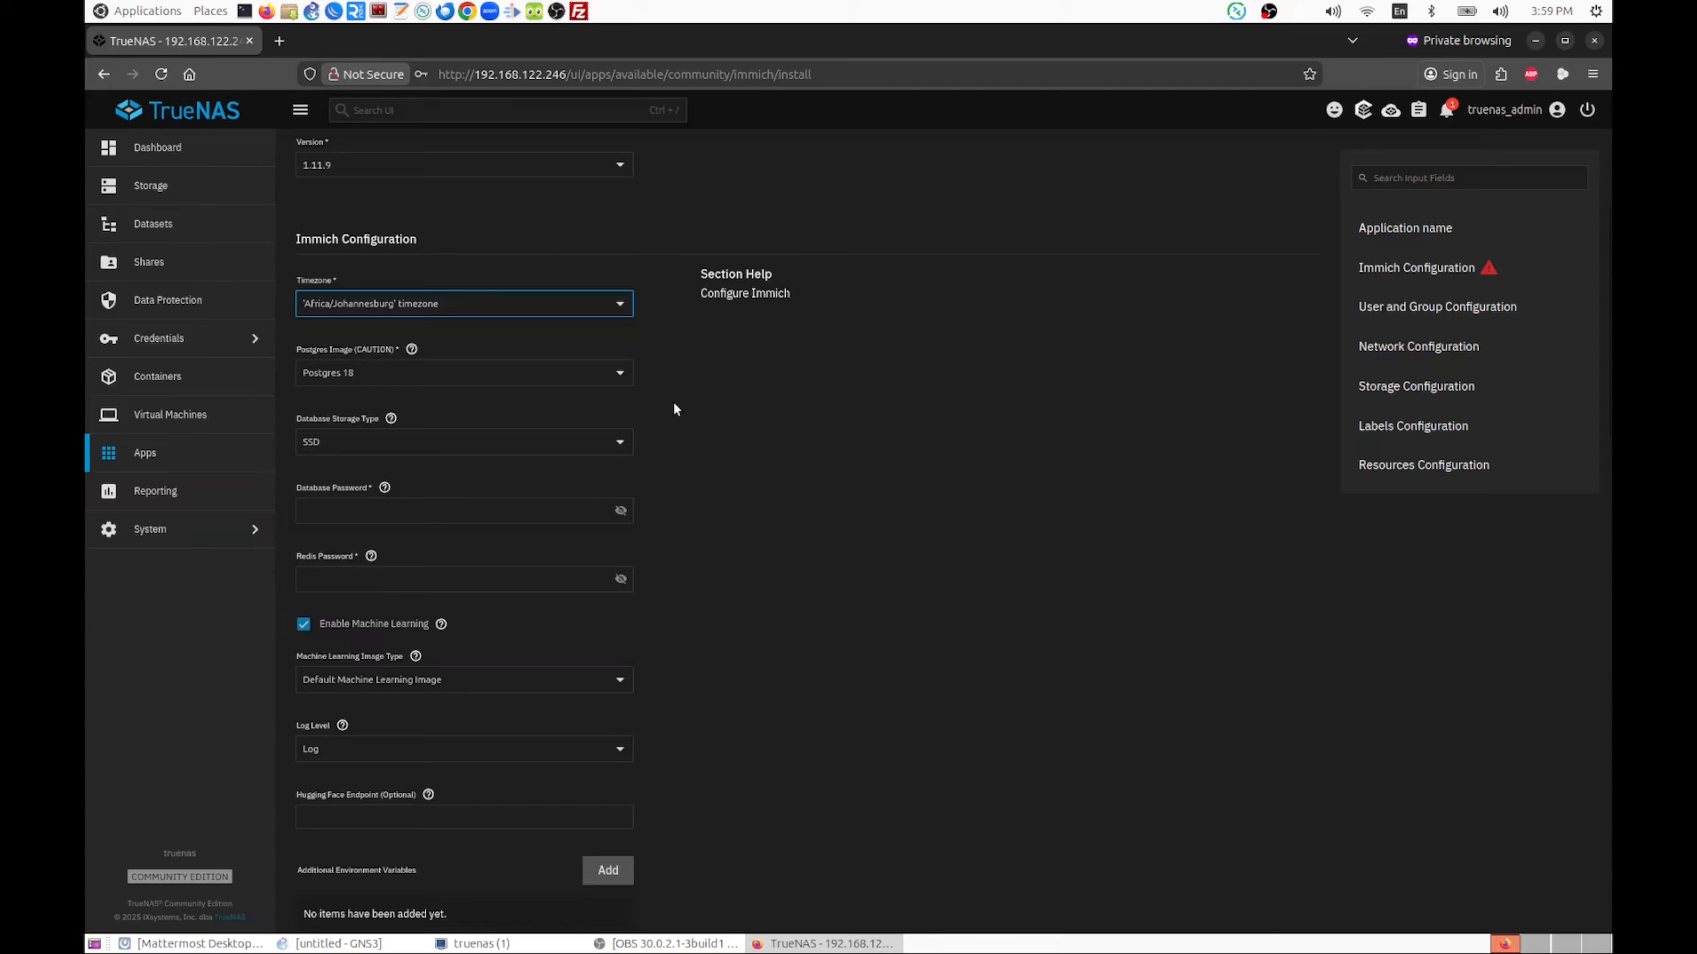
# Enter the database password and the Redis password in the Immich configuration
pyautogui.scroll(-3, 675, 405)
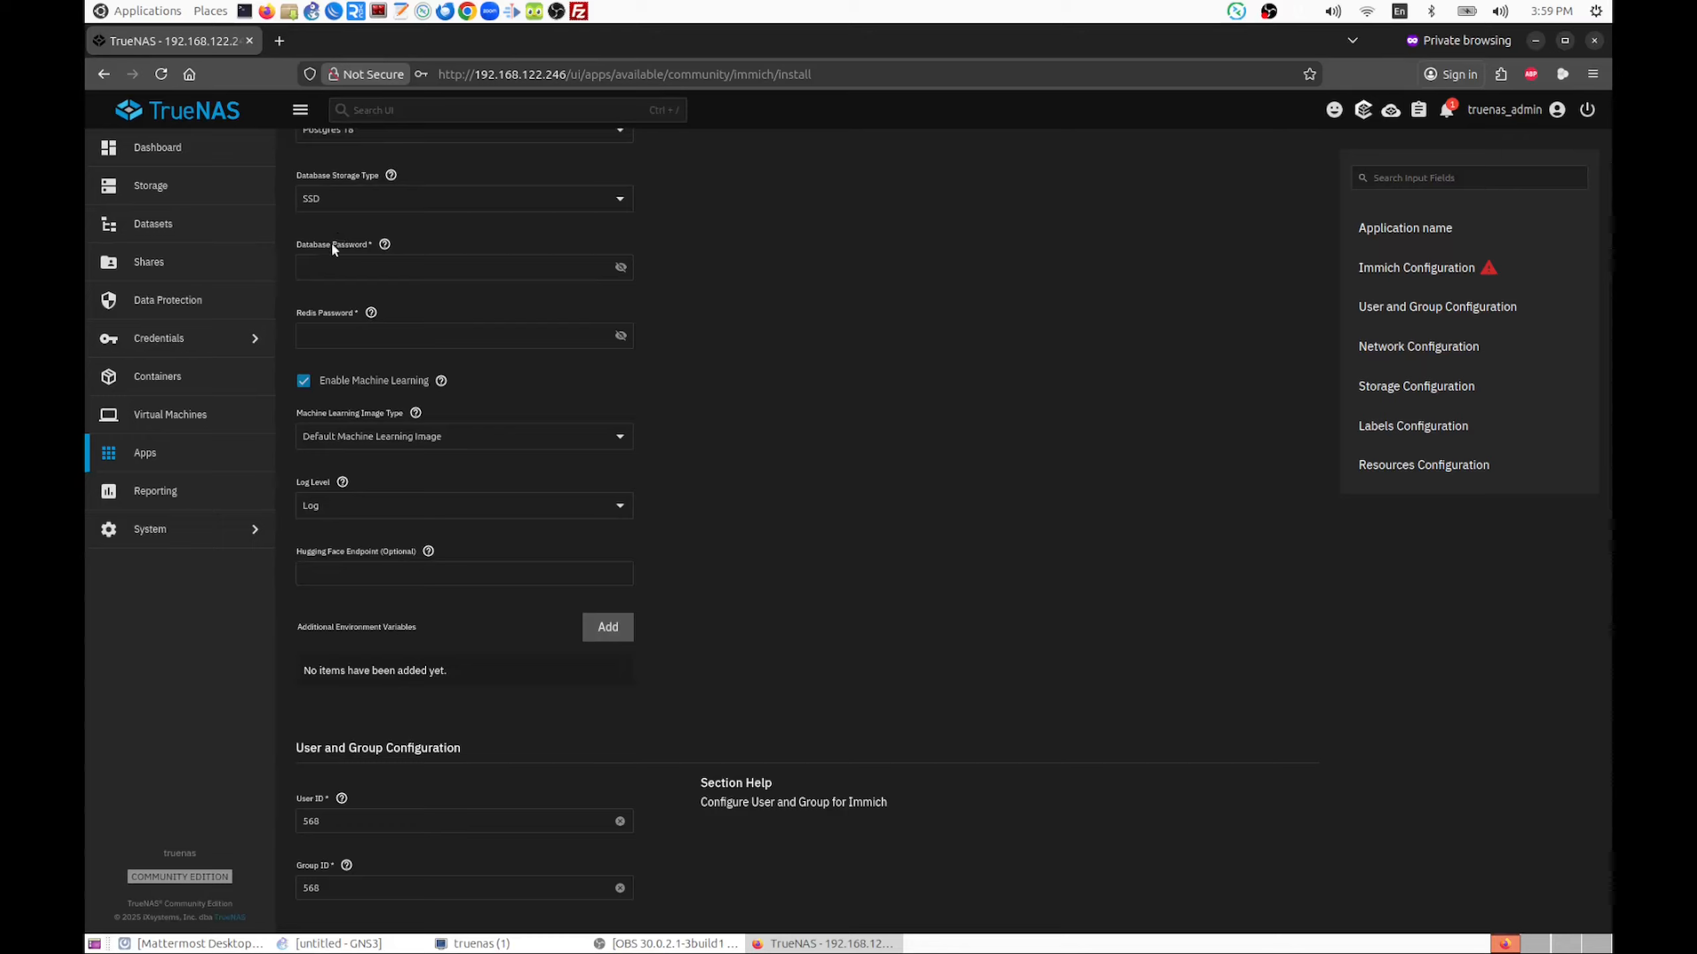
pyautogui.click(327, 268)
pyautogui.write('*******')
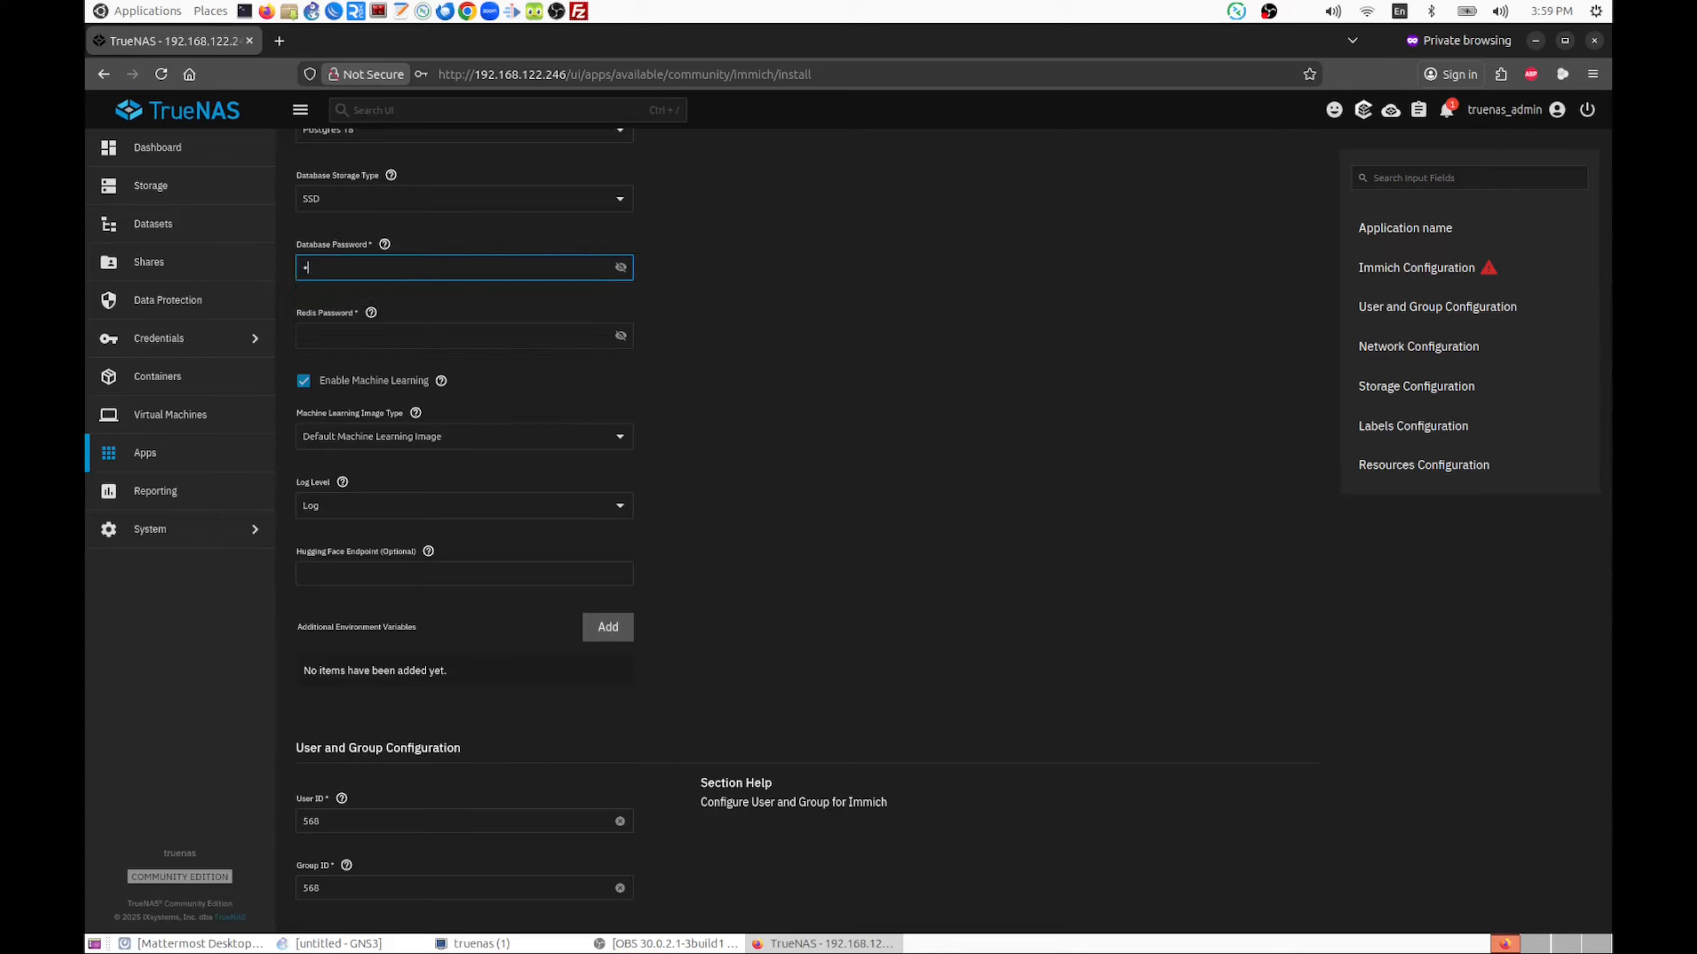
pyautogui.press('Tab')
pyautogui.press('Tab')
pyautogui.write('*******')
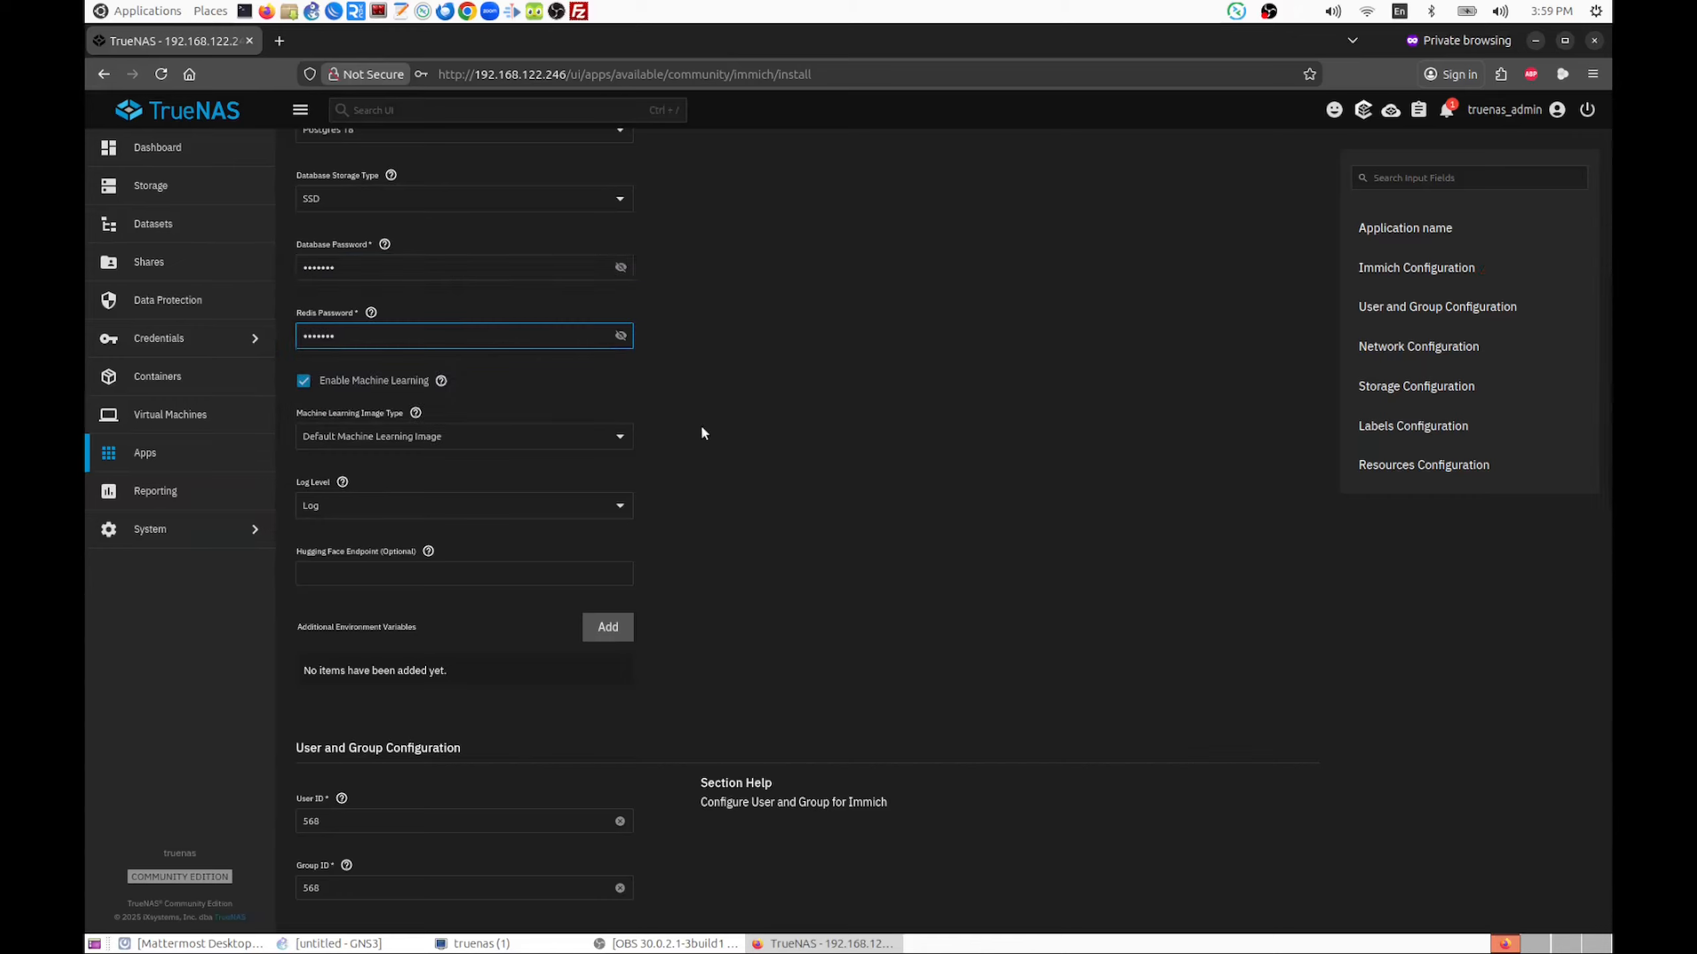
# Set Immich's data storage (upload location) type to Host Path and enable ACL for it
pyautogui.scroll(-8, 702, 428)
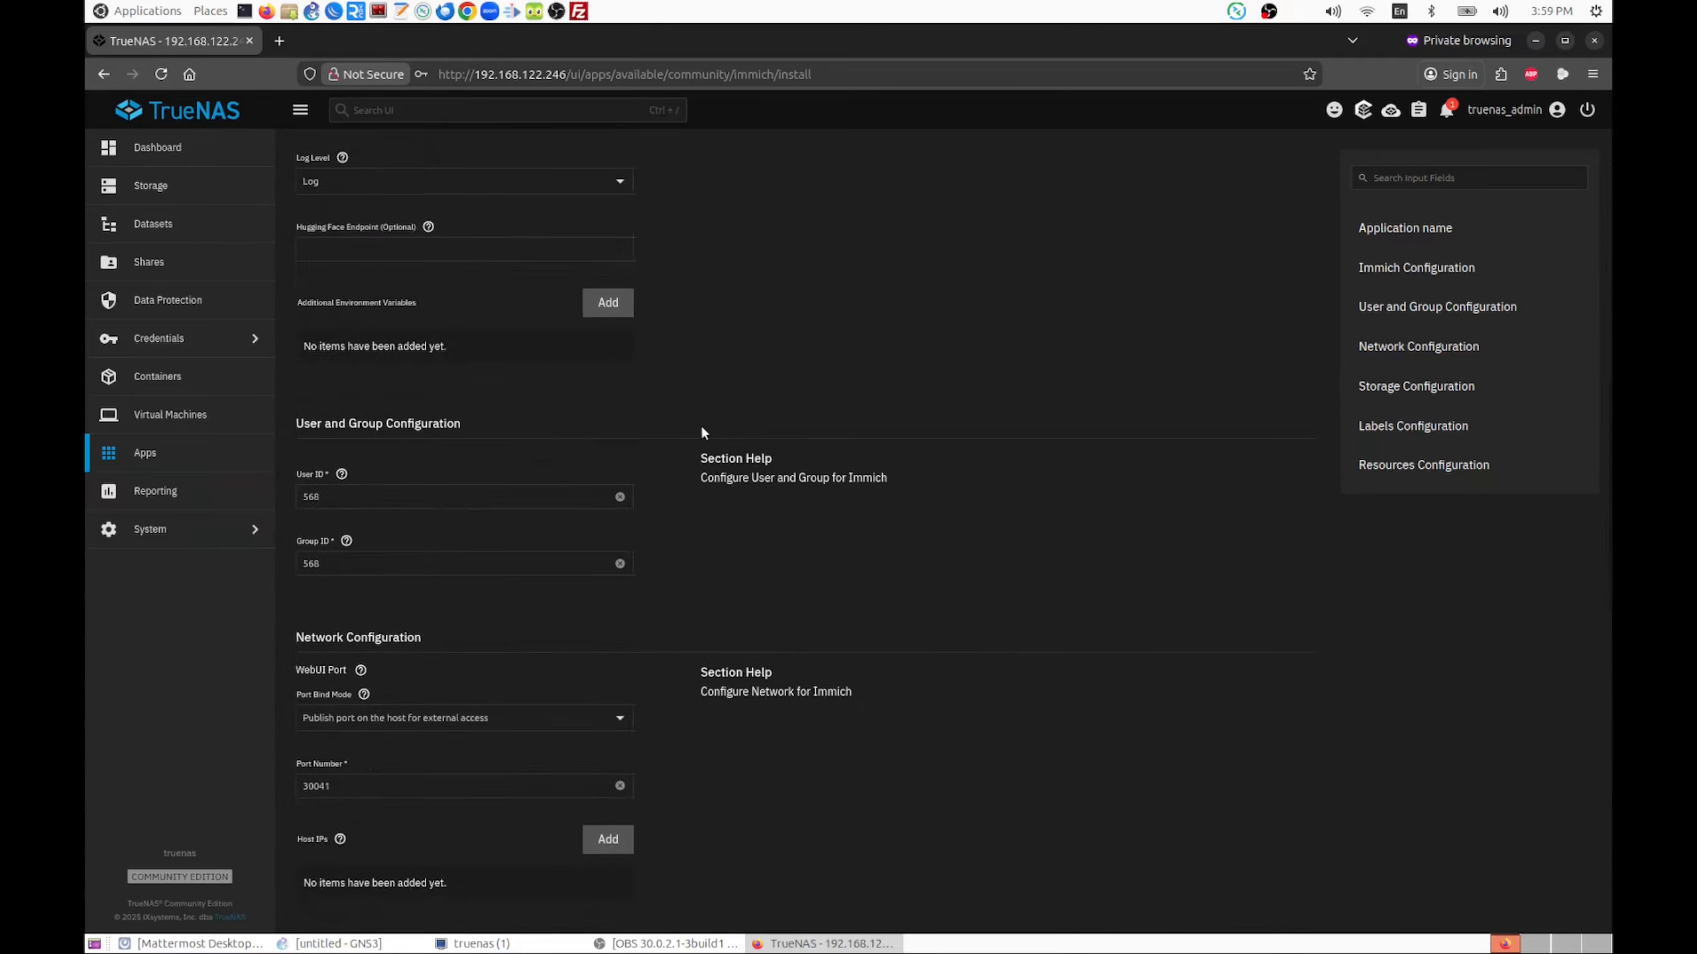
pyautogui.scroll(-3, 701, 428)
pyautogui.scroll(-5, 701, 427)
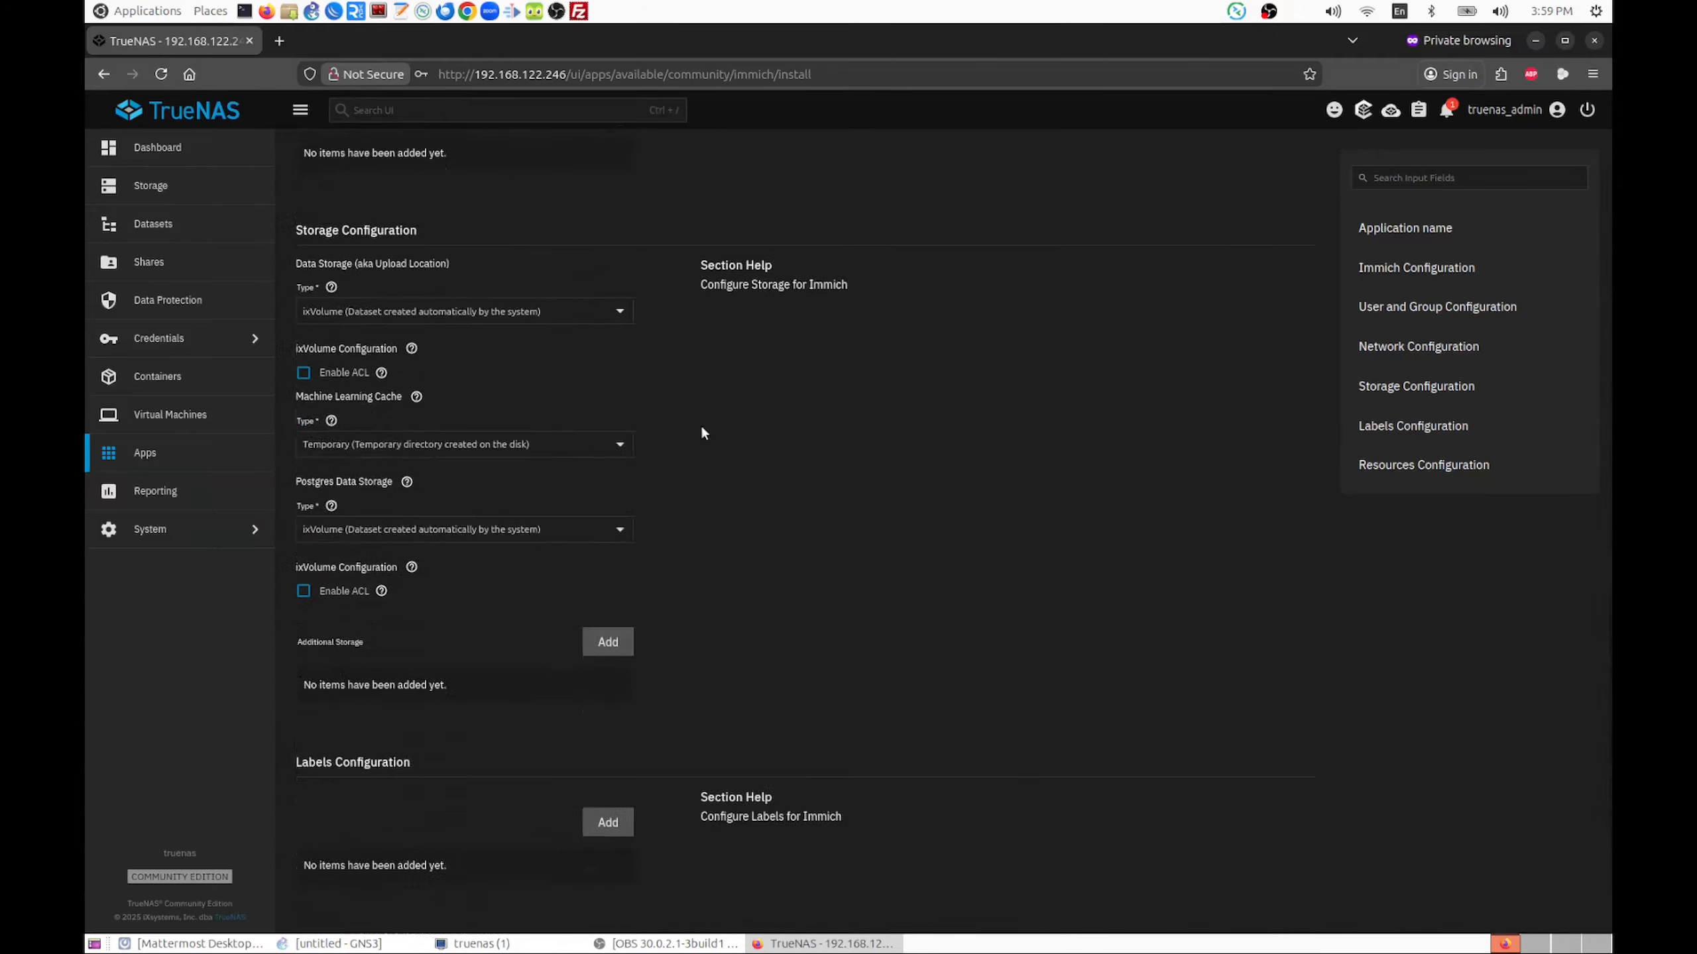
pyautogui.click(618, 311)
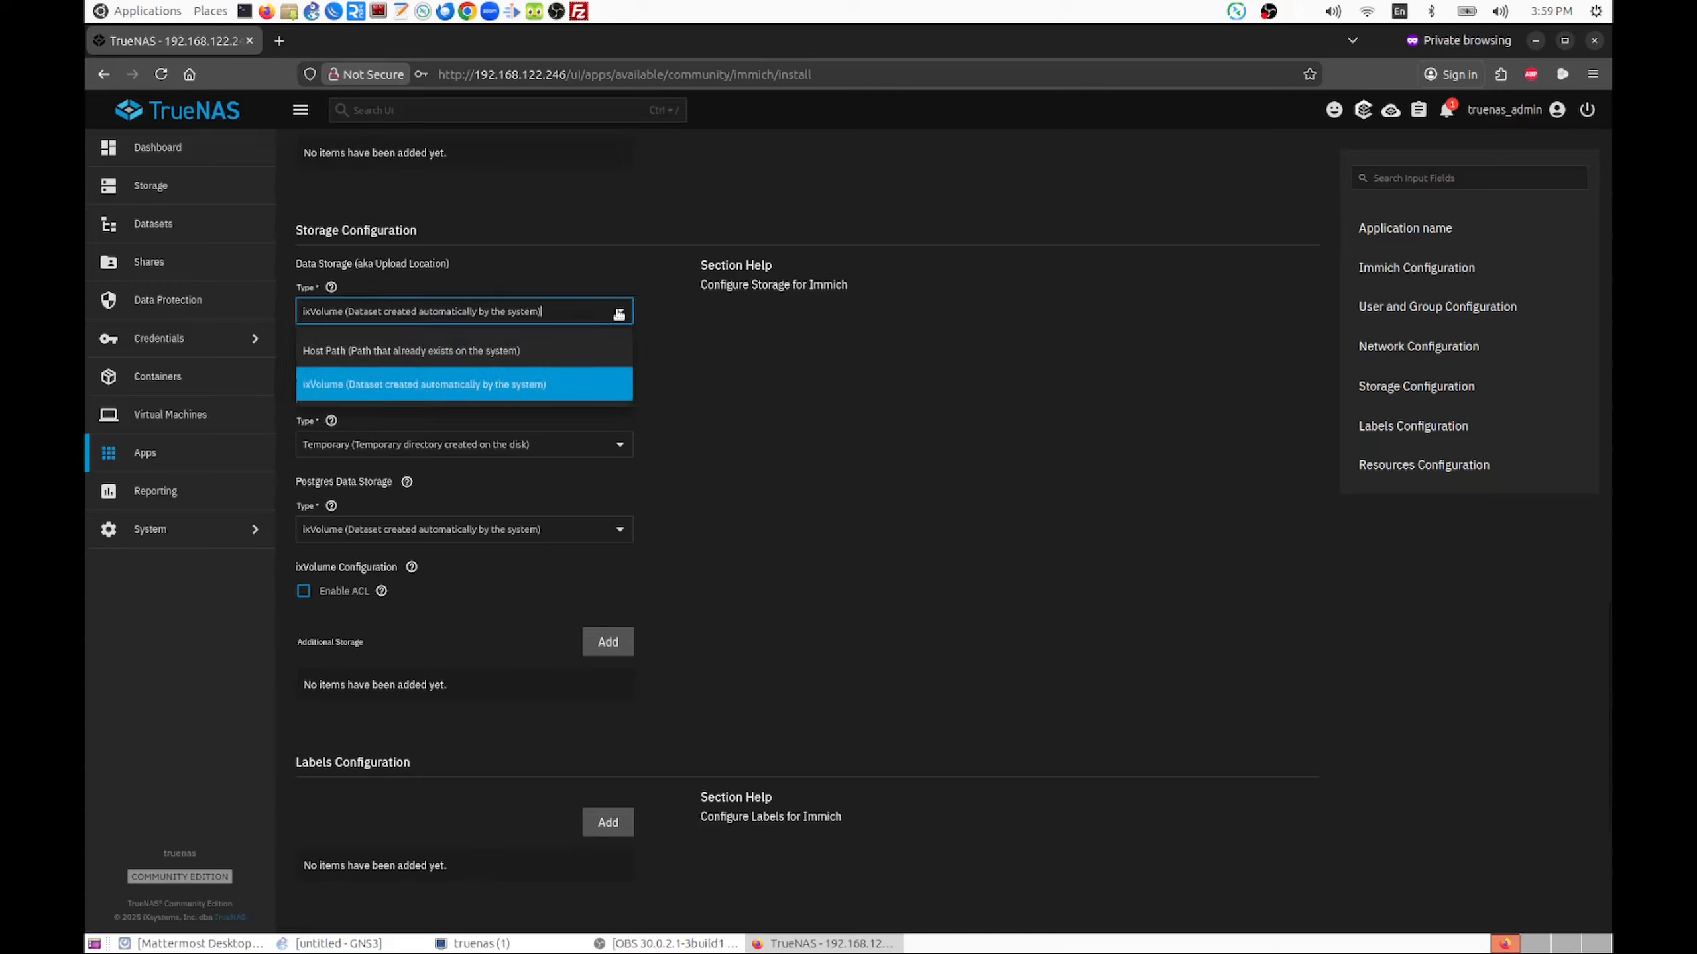
pyautogui.click(452, 353)
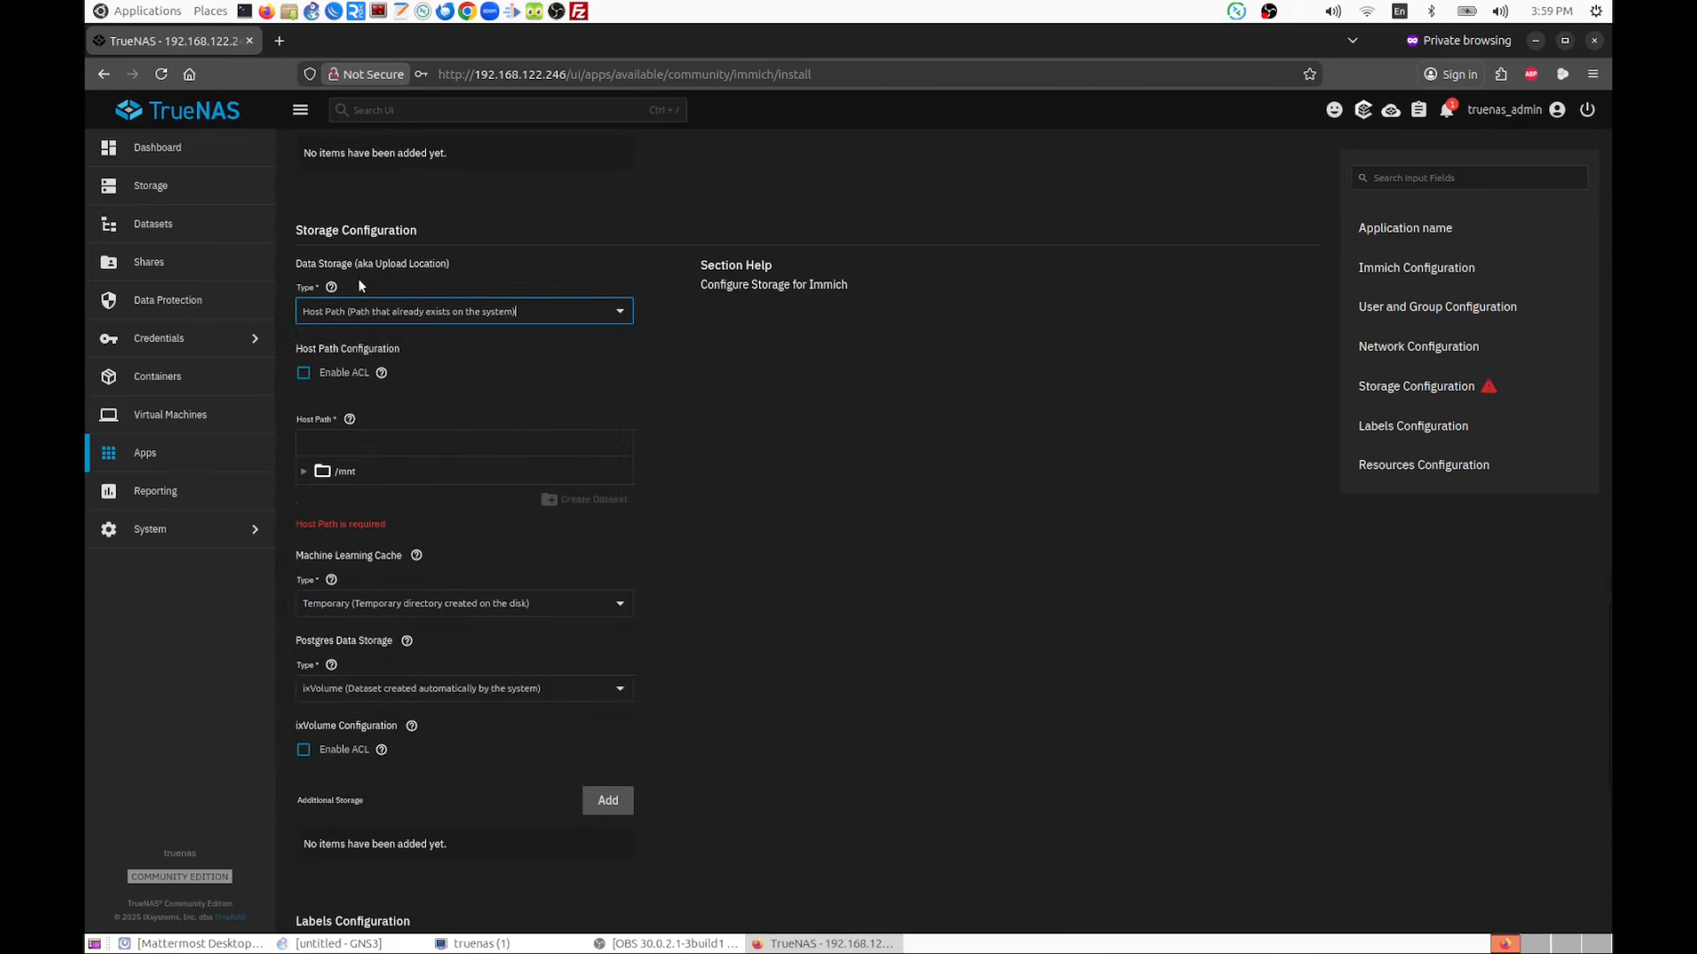
pyautogui.click(302, 373)
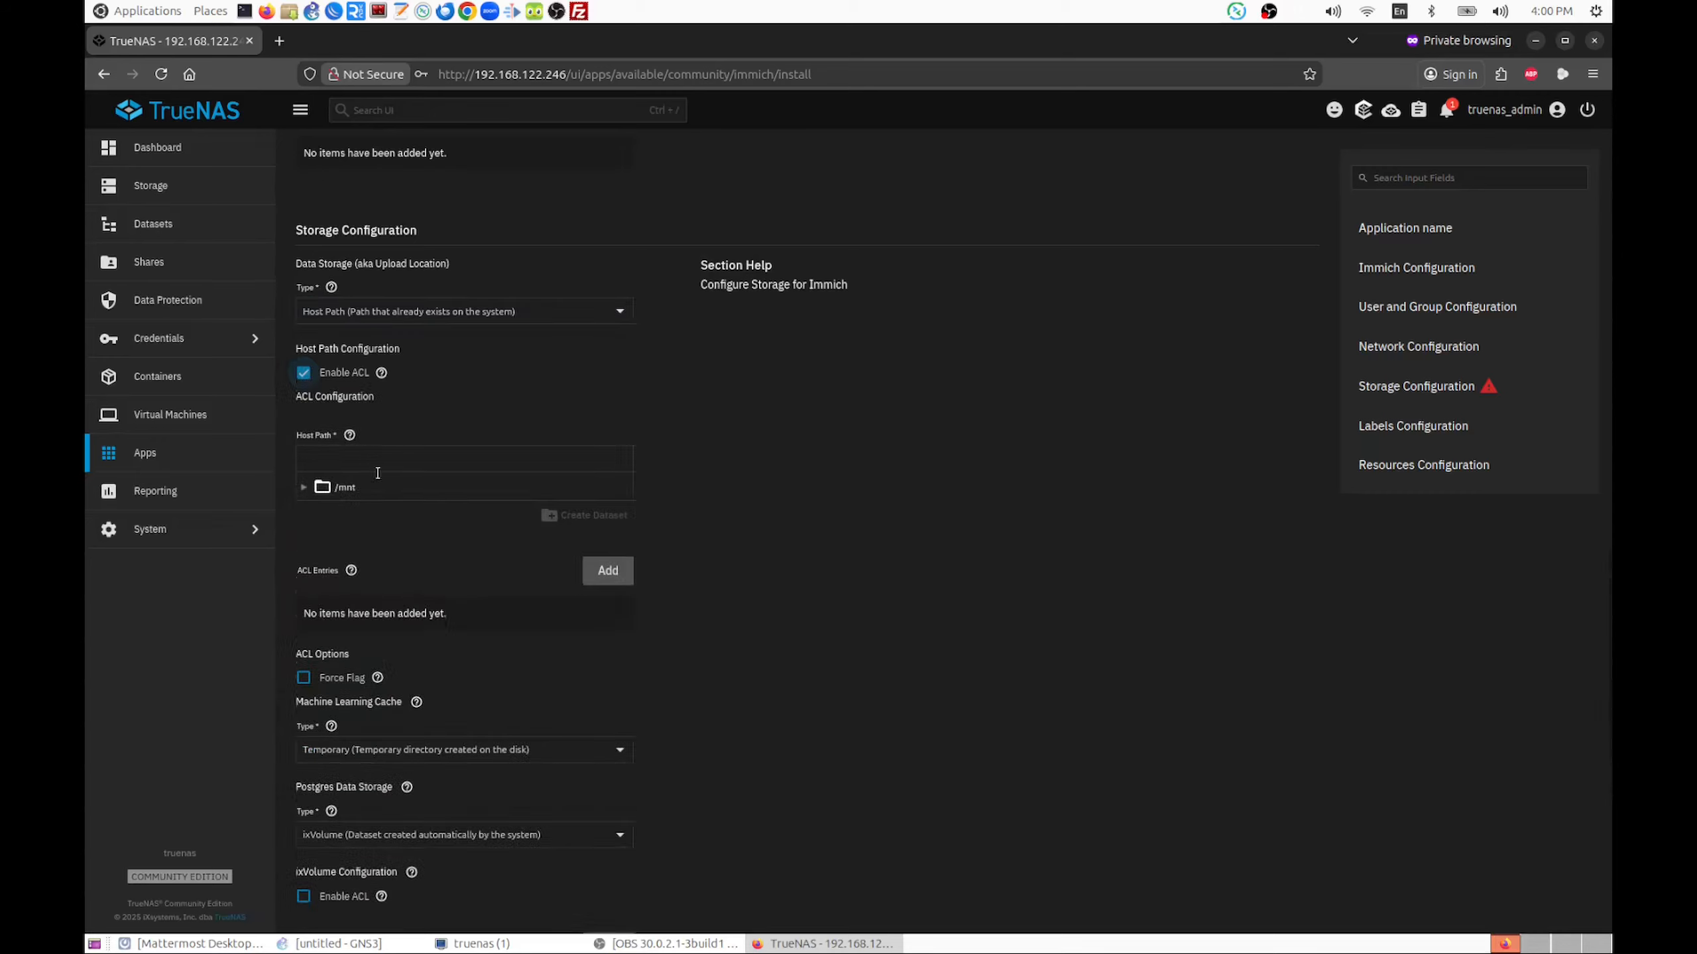
# Choose /mnt/main/immich/uploads as the host path for the data storage
pyautogui.click(304, 487)
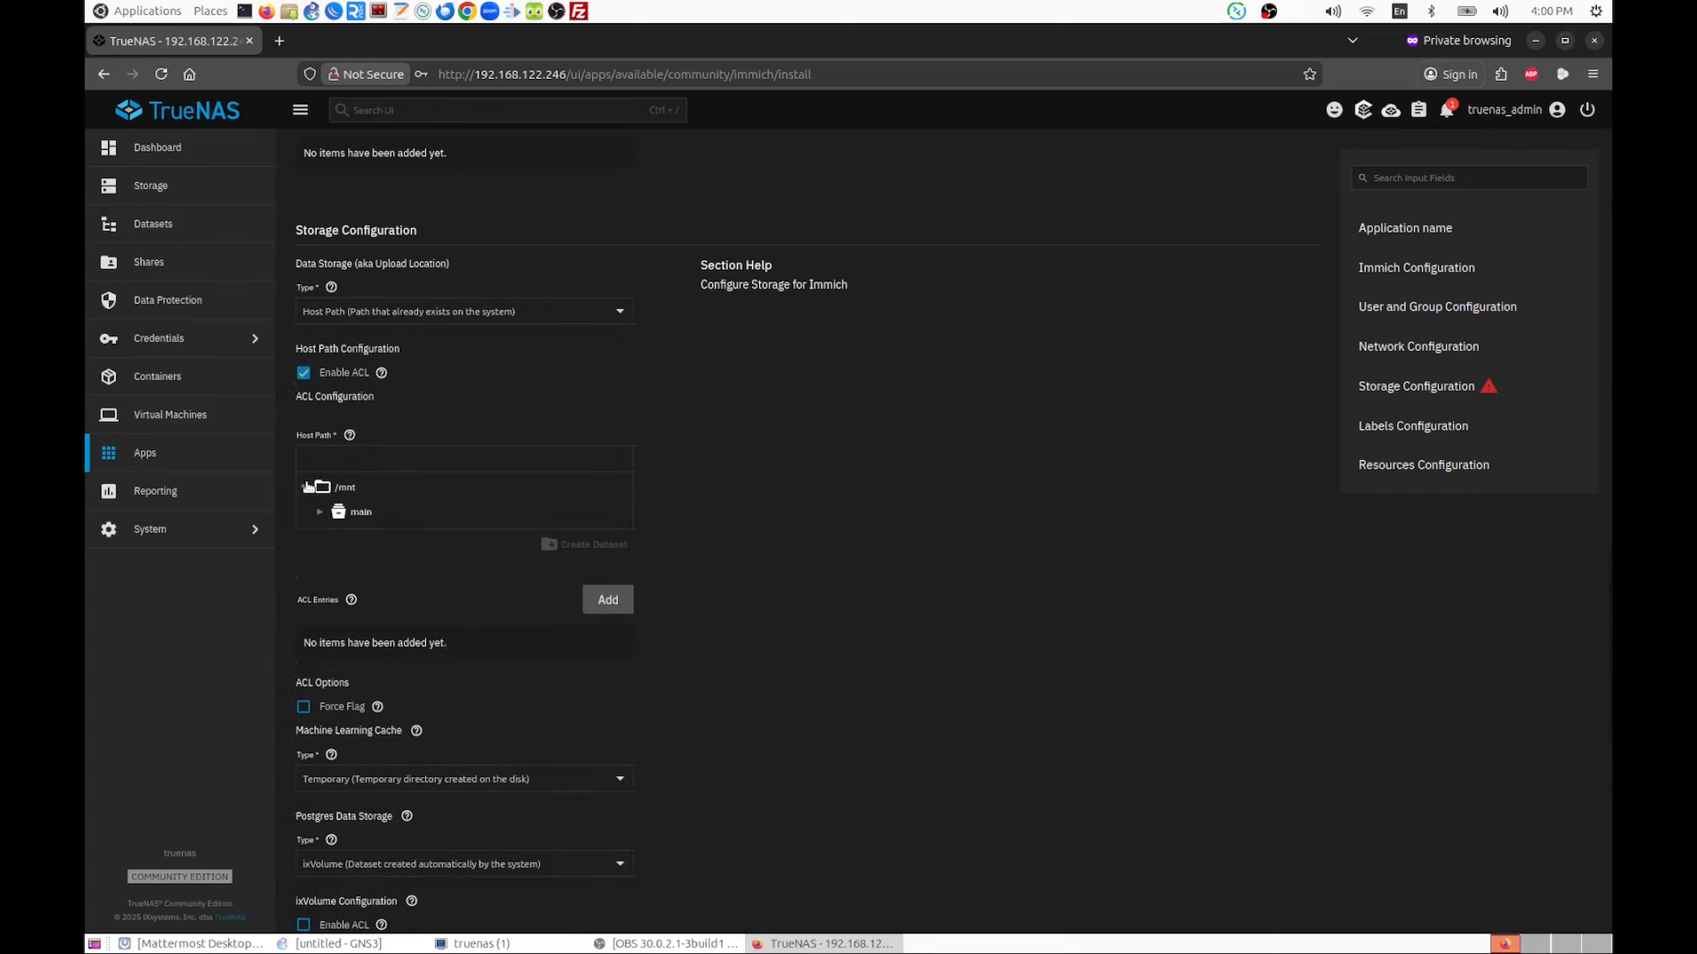
pyautogui.click(320, 512)
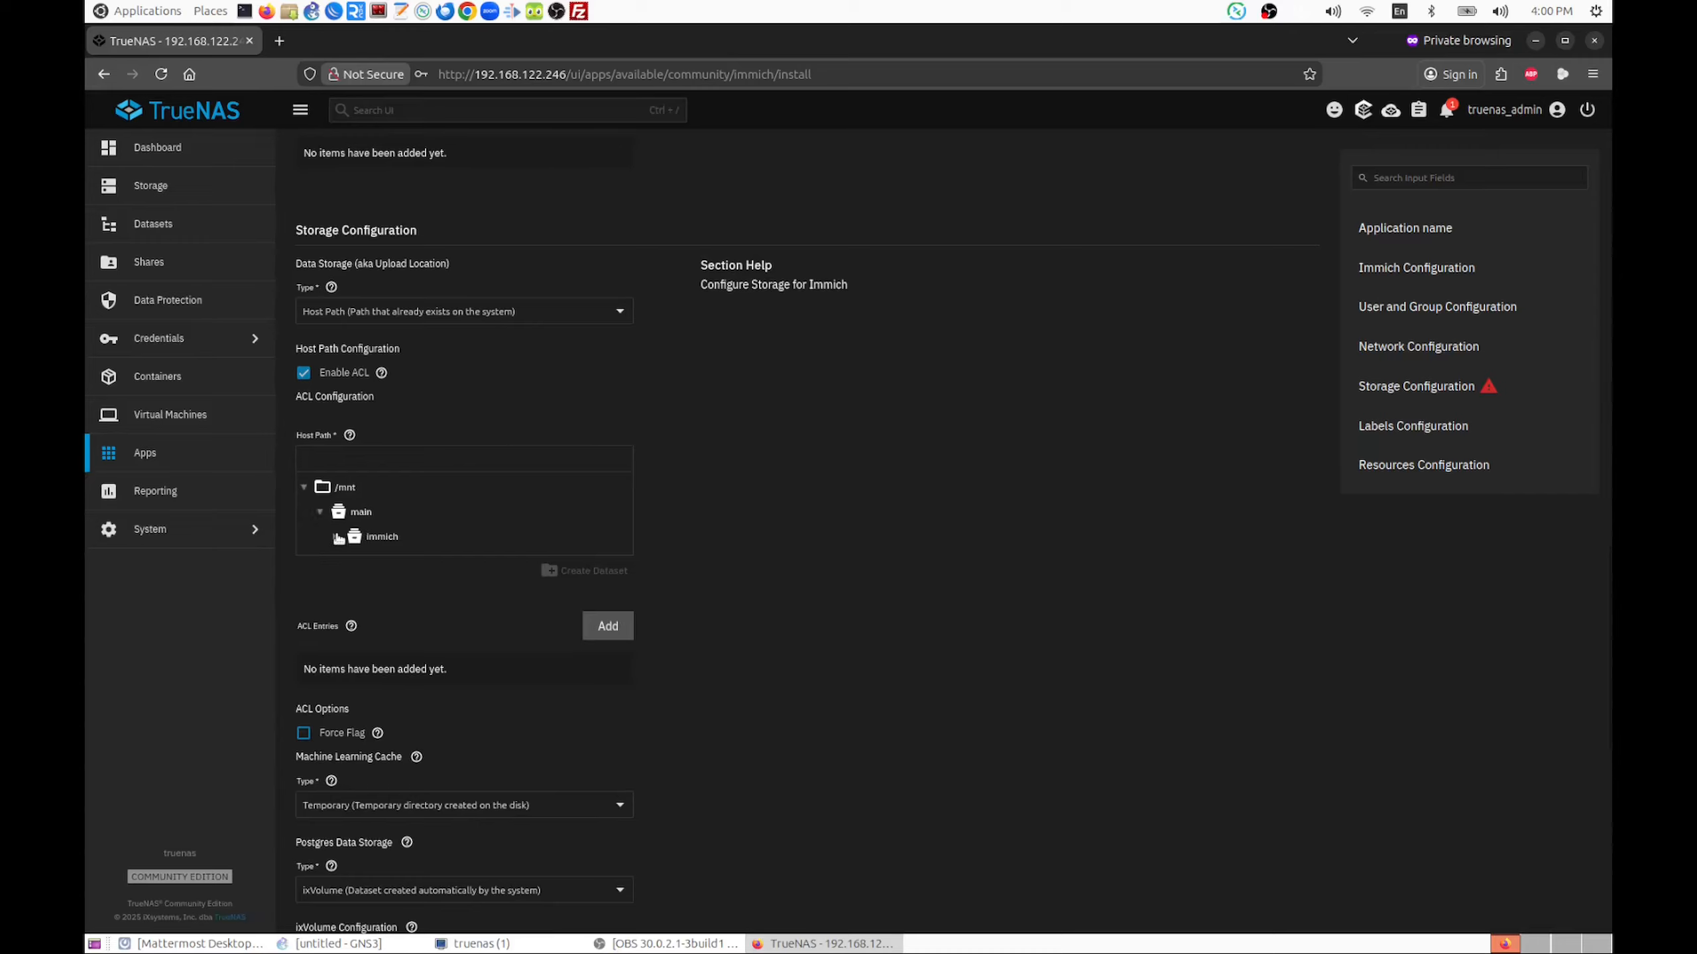
pyautogui.click(336, 537)
pyautogui.click(398, 586)
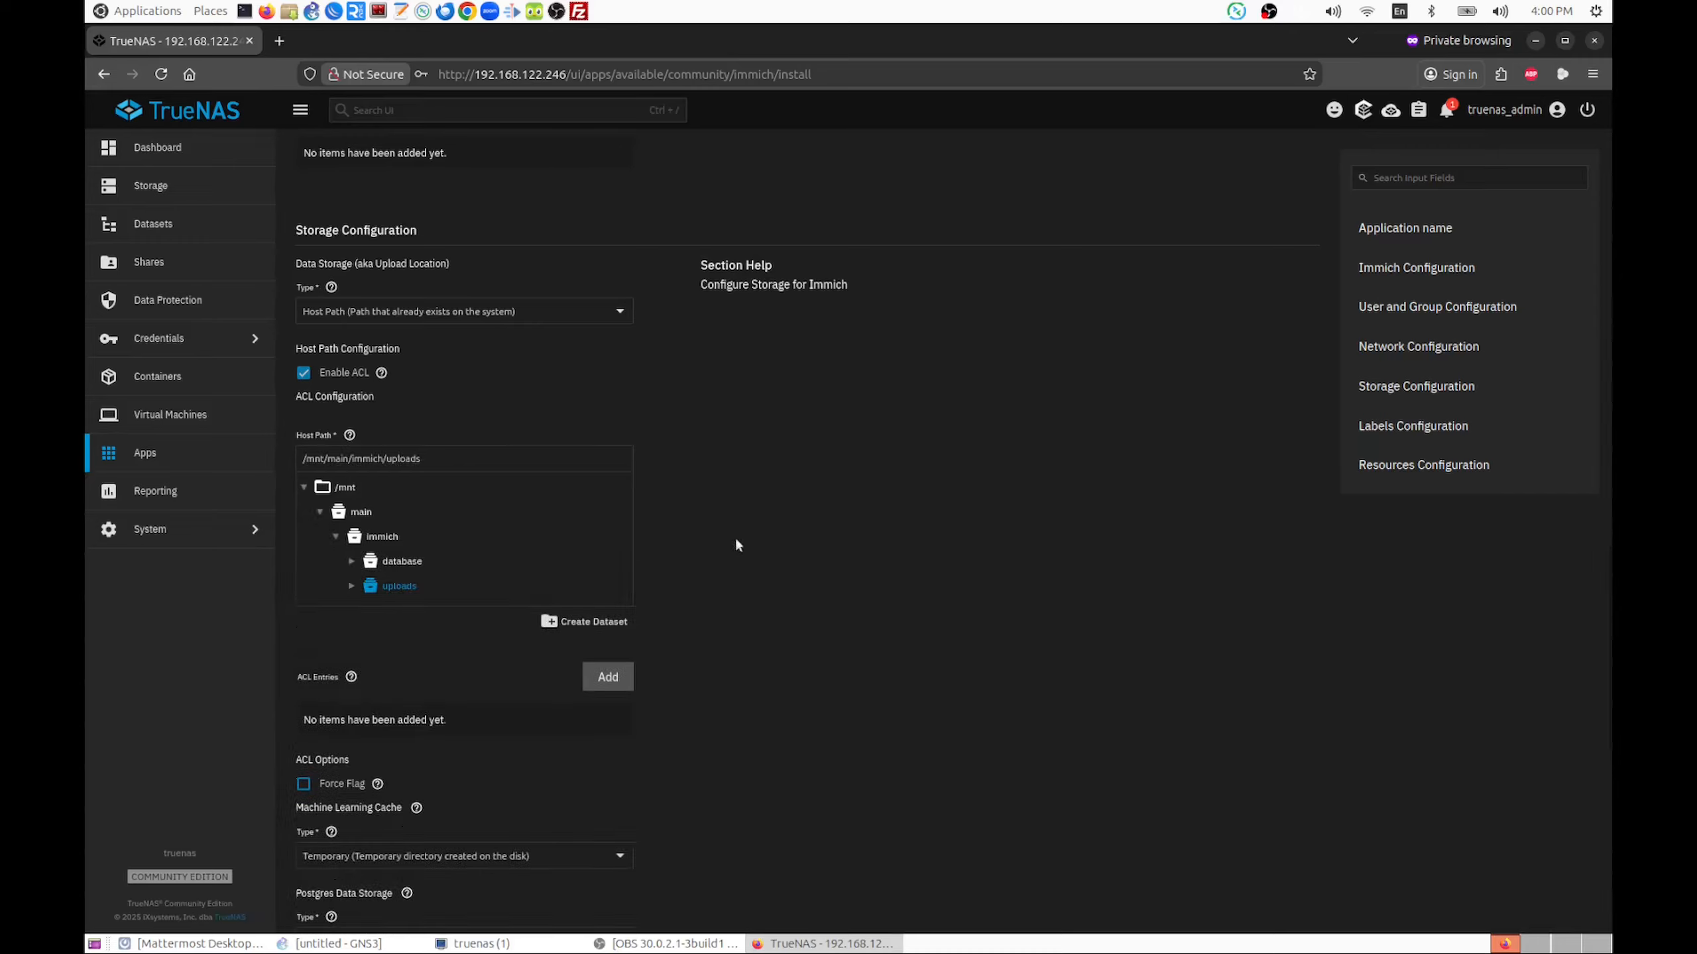
# Set the Postgres data storage type to Host Path
pyautogui.scroll(-5, 768, 593)
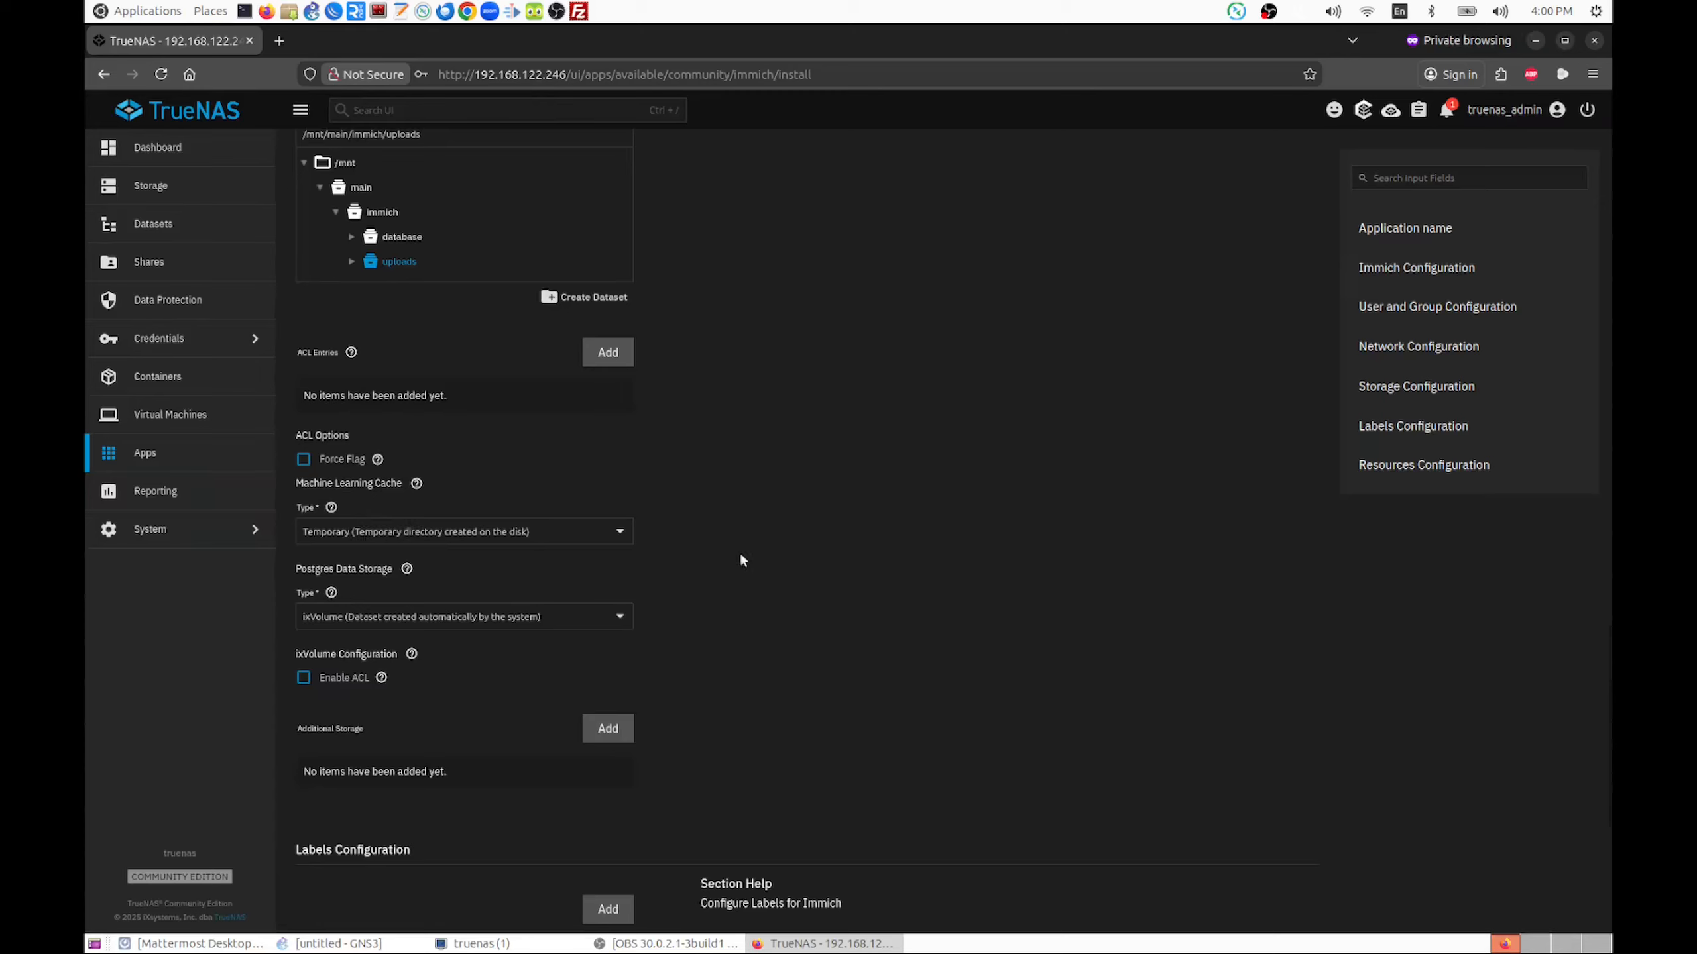
pyautogui.scroll(-4, 780, 512)
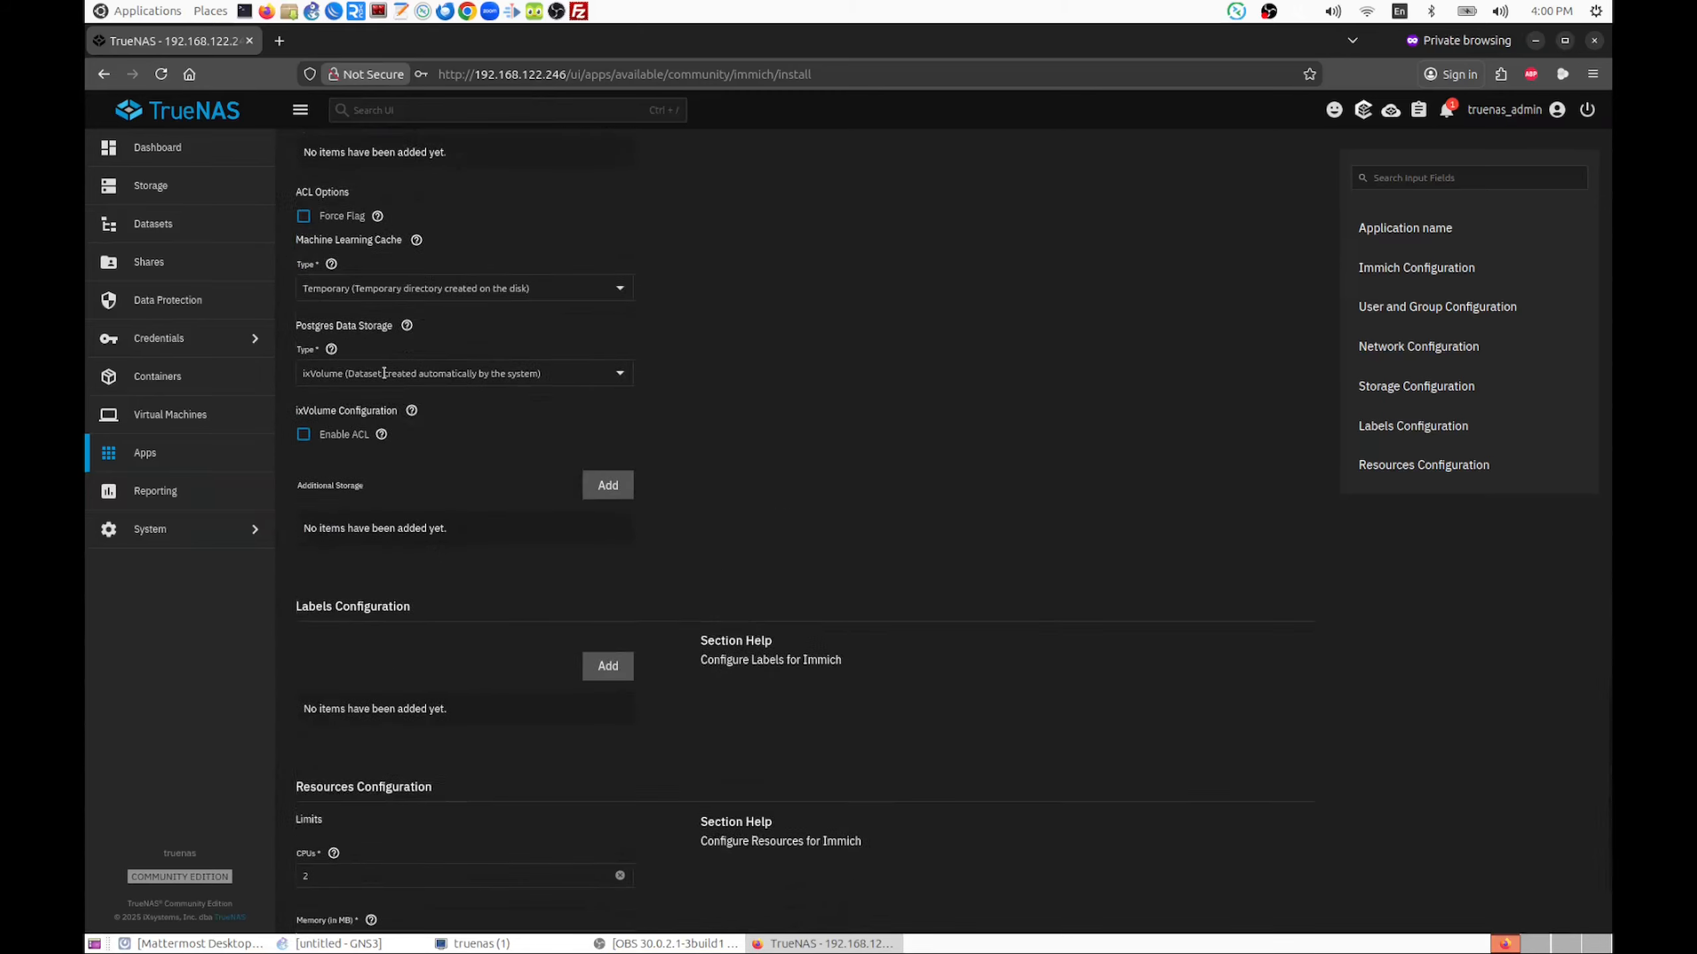
pyautogui.click(516, 375)
pyautogui.click(415, 412)
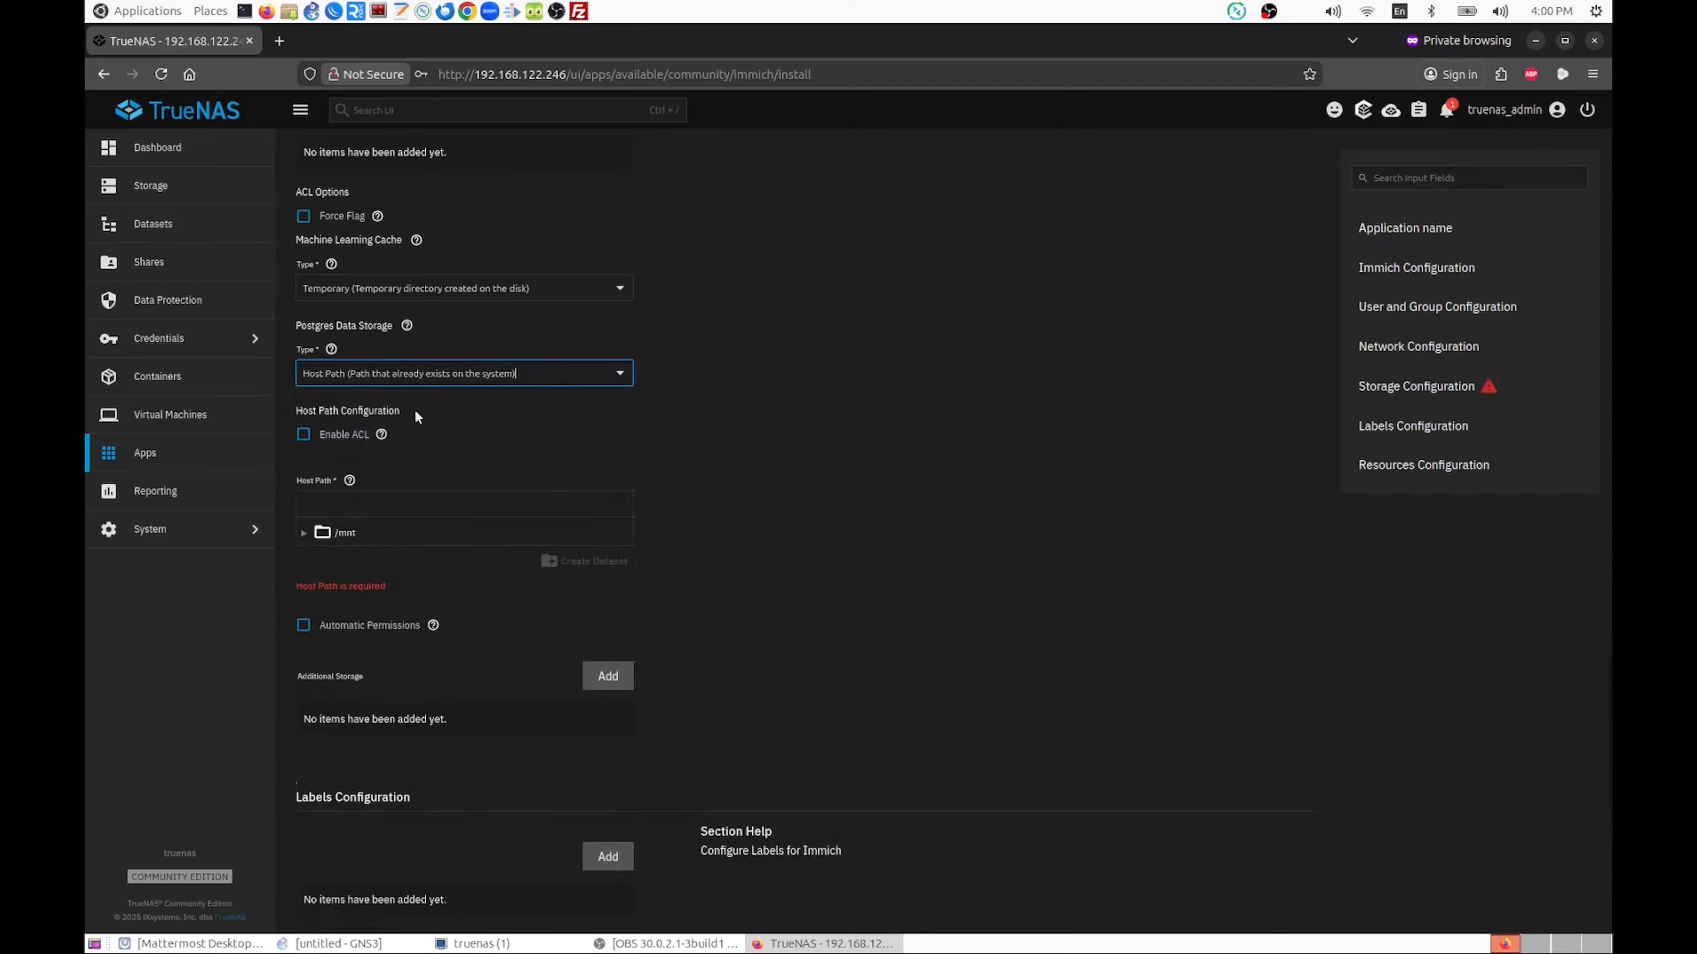
# Choose /mnt/main/immich/database as the Postgres data host path and enable Automatic Permissions
pyautogui.click(304, 533)
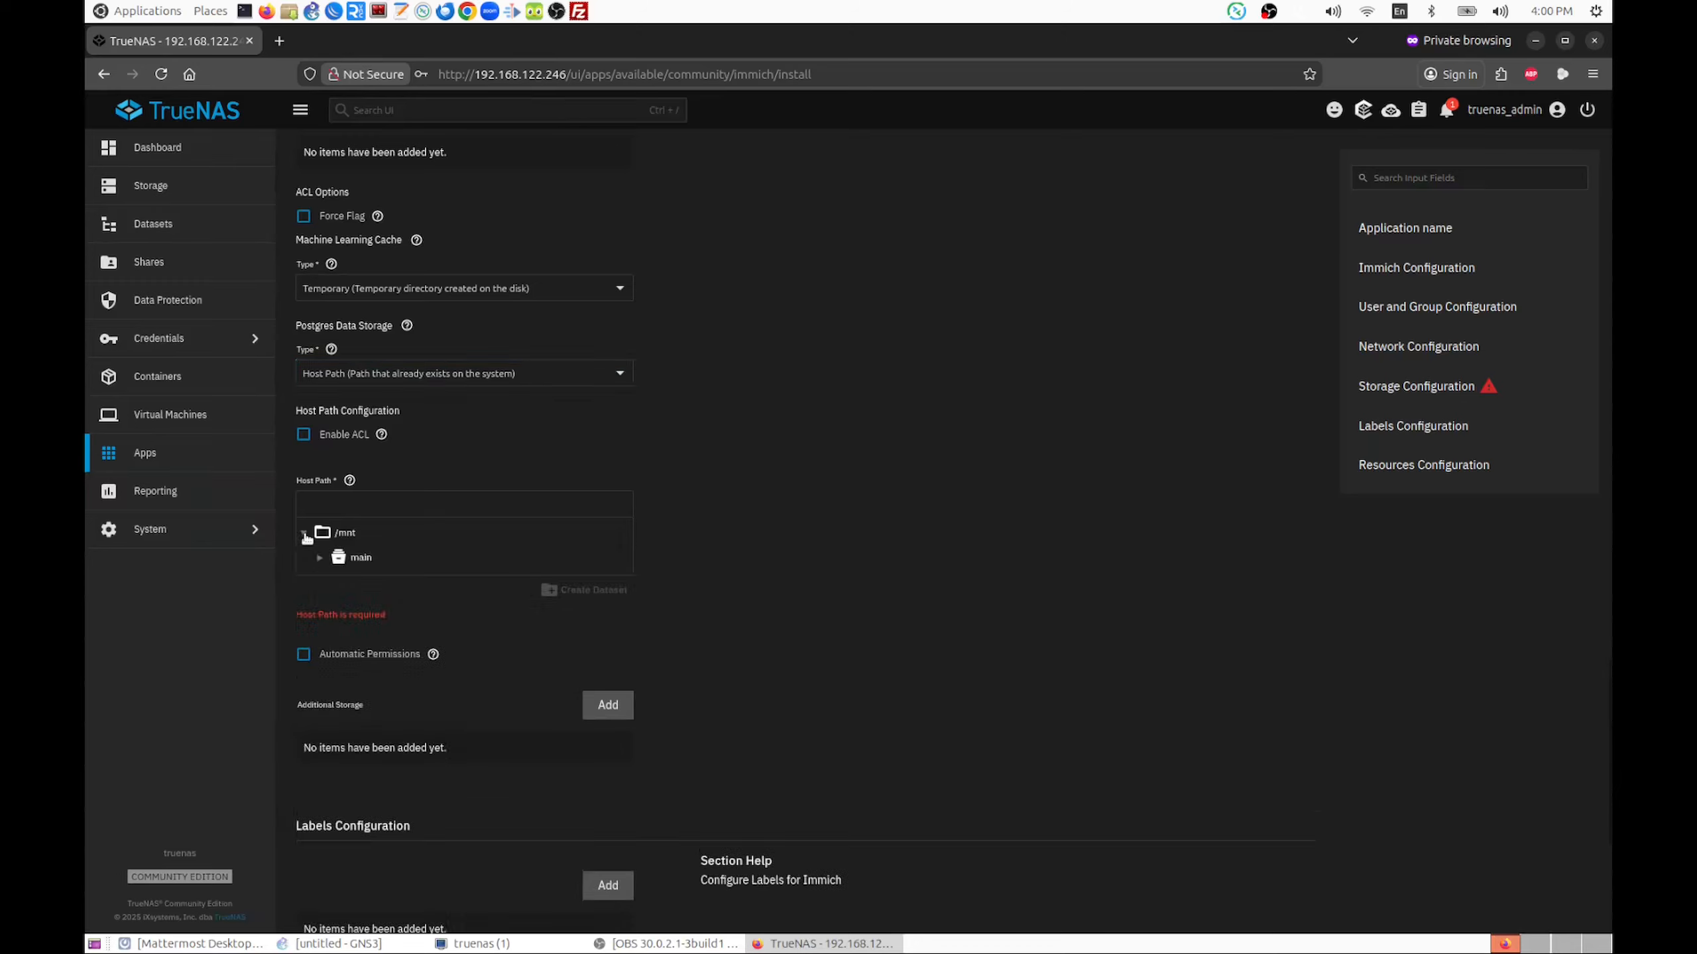
pyautogui.click(320, 559)
pyautogui.click(335, 582)
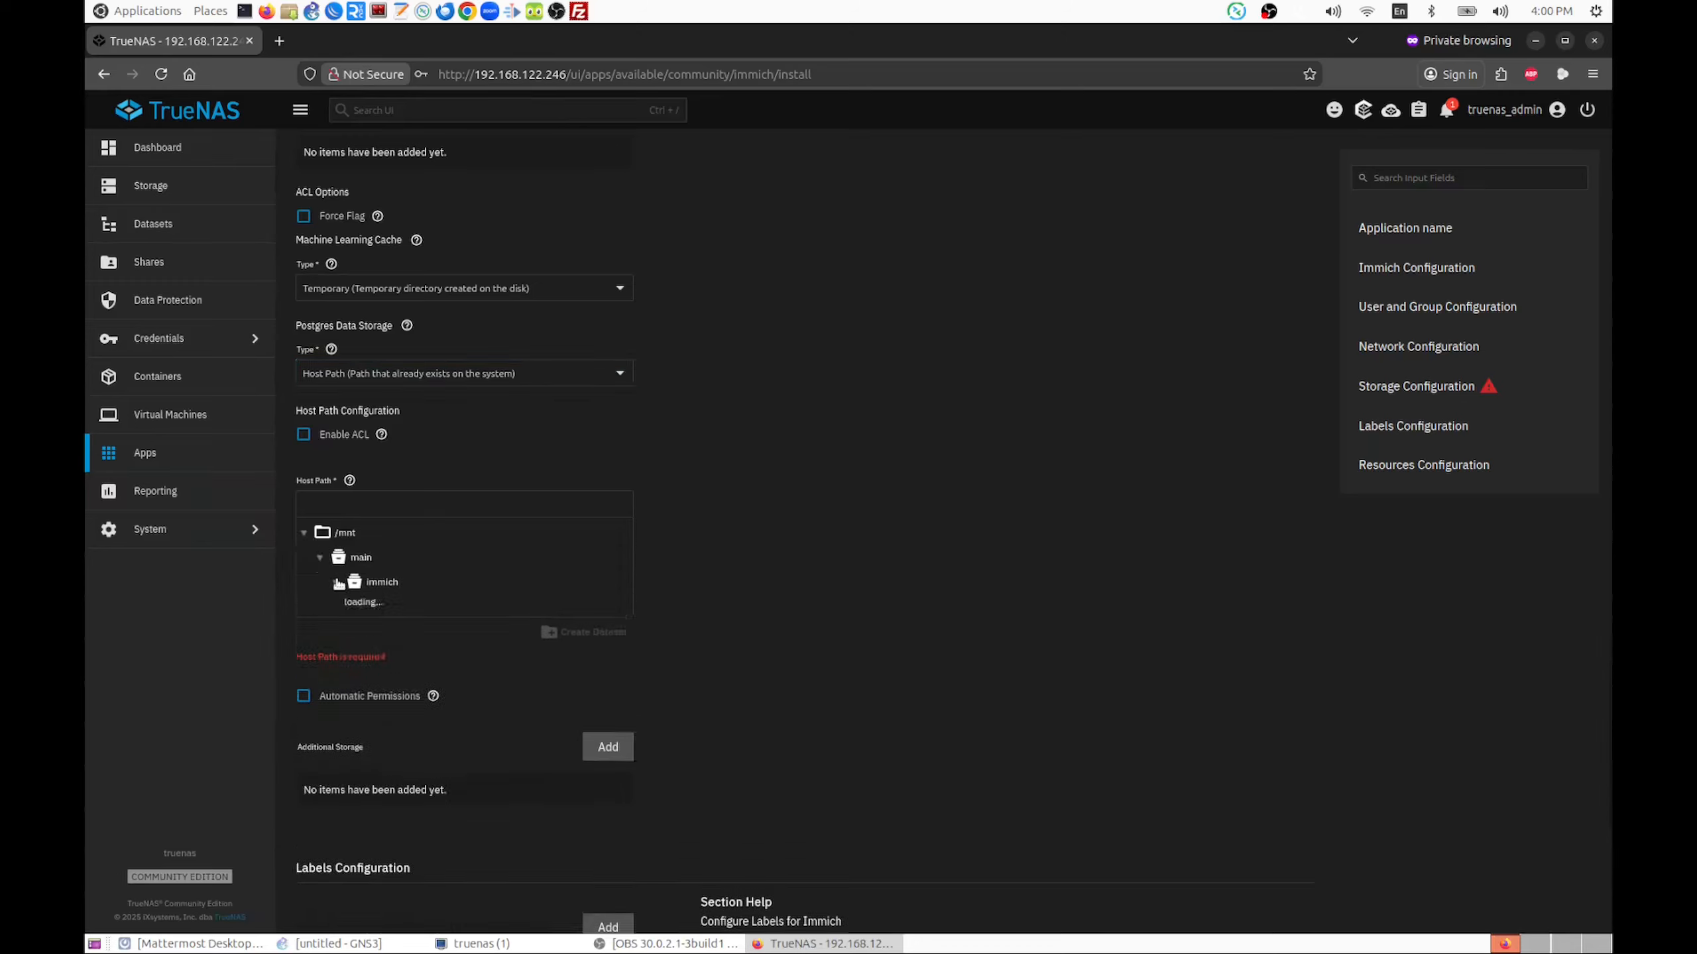
pyautogui.click(394, 608)
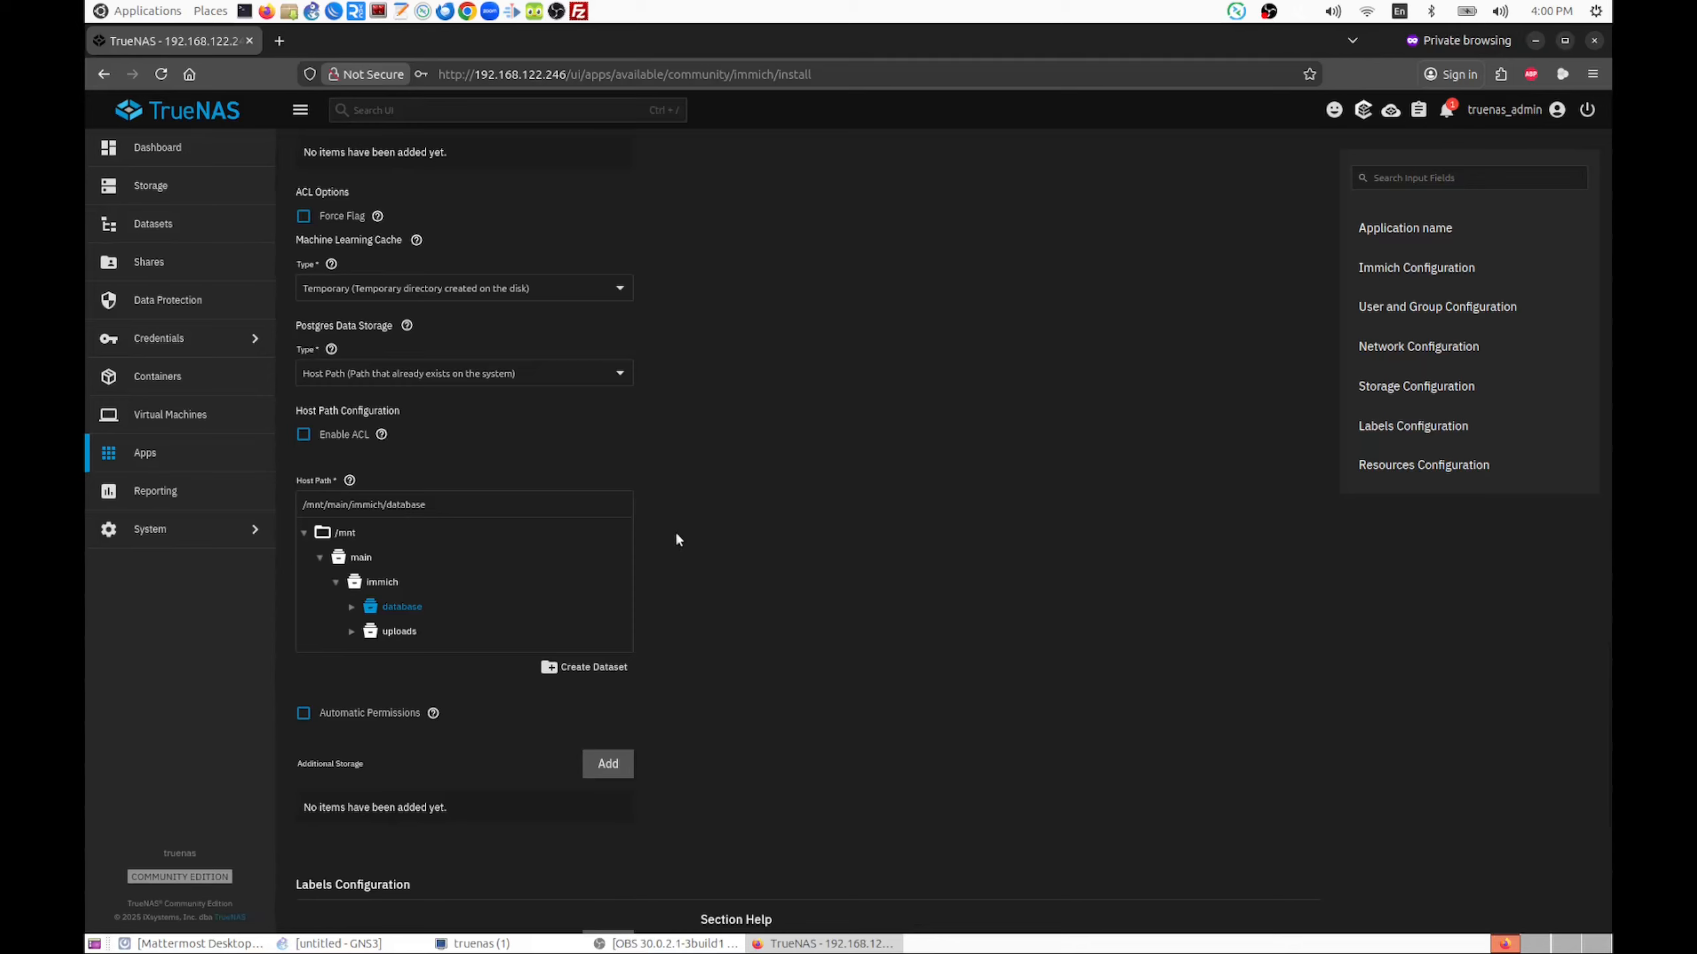
pyautogui.scroll(-1, 676, 539)
pyautogui.click(303, 635)
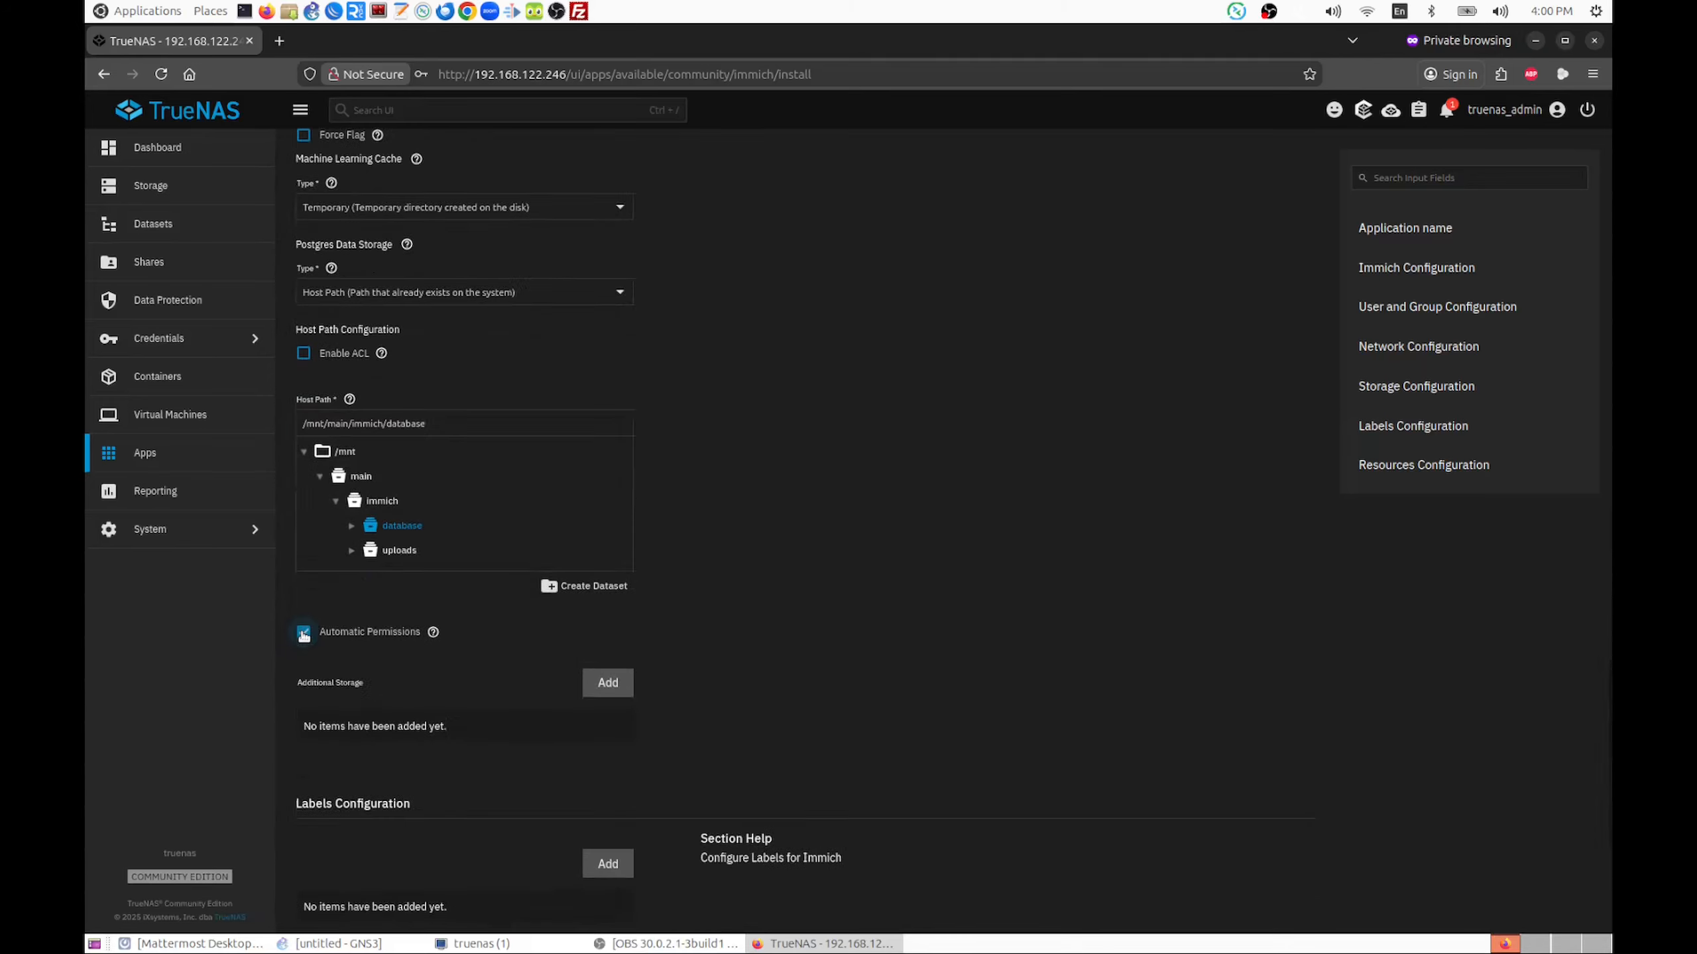
# Enable ACL in the host path configuration of the Postgres data storage
pyautogui.click(304, 354)
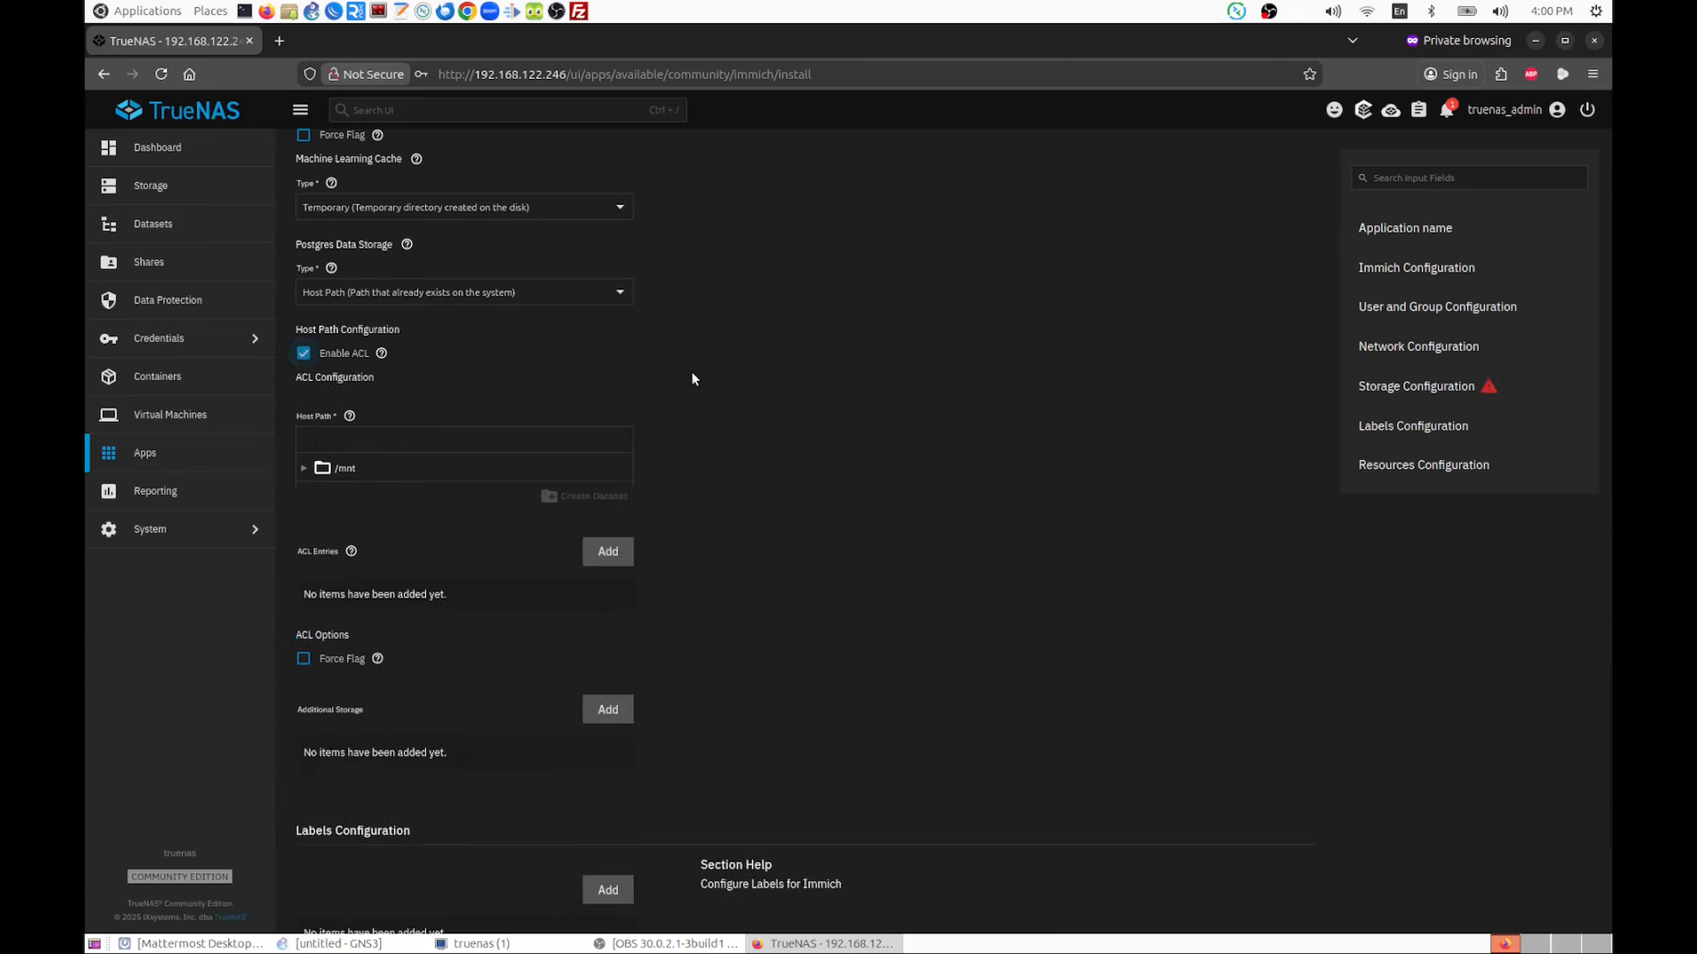
pyautogui.scroll(-6, 692, 379)
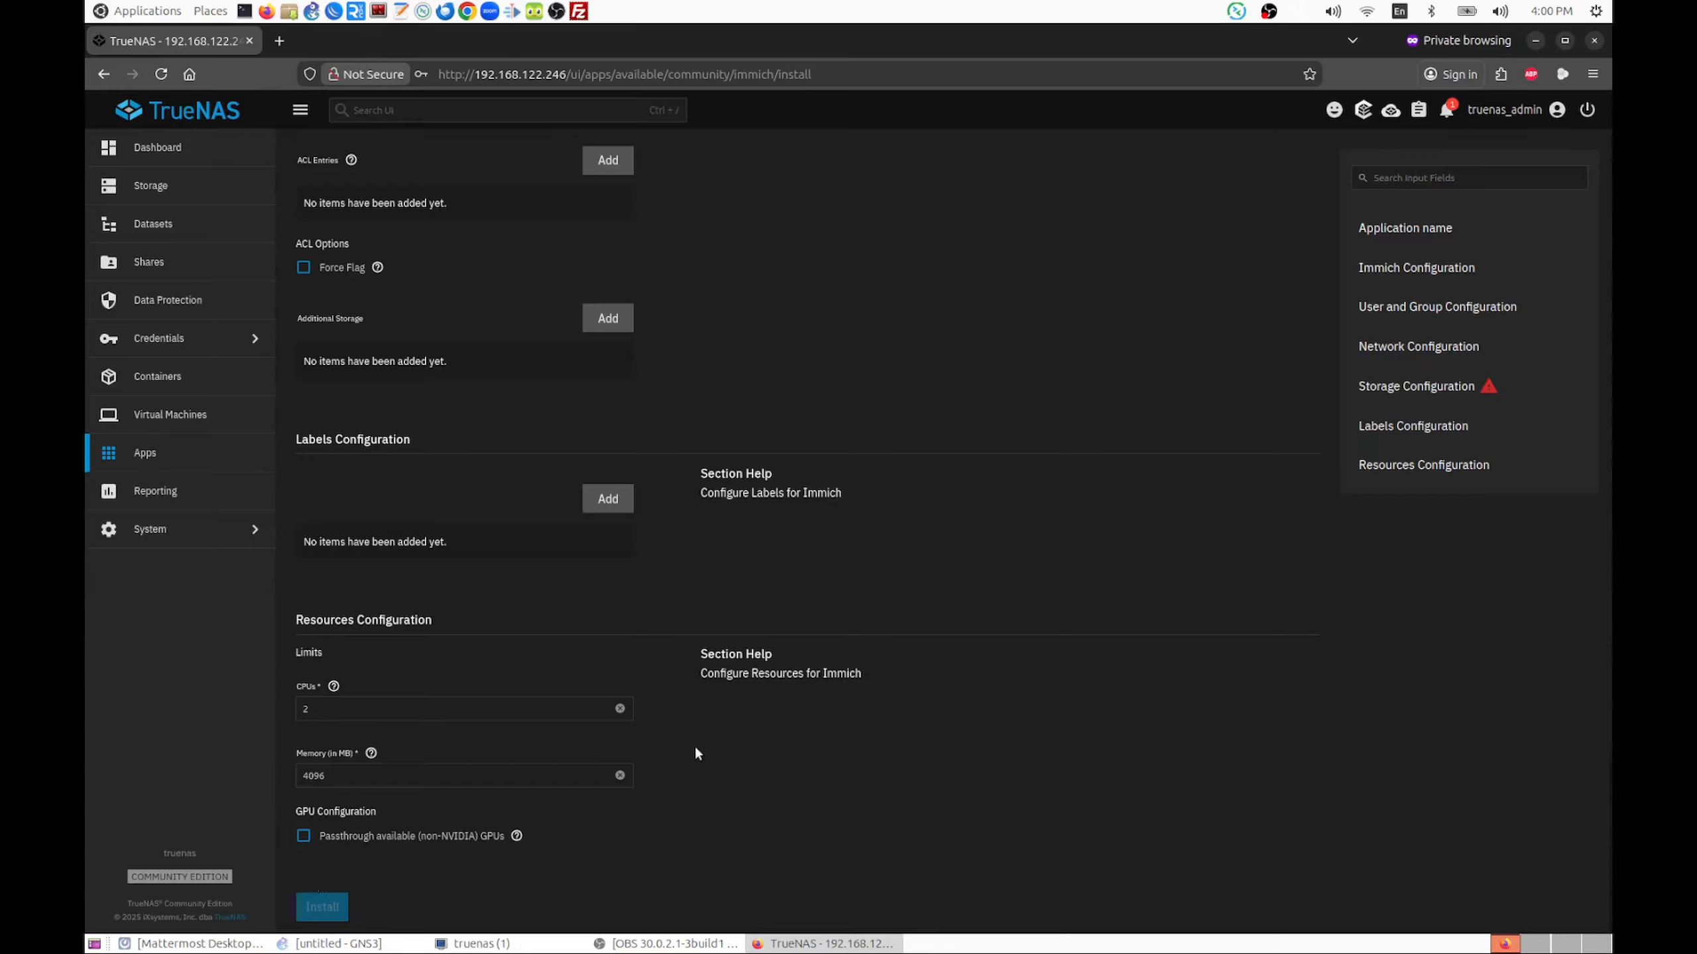
pyautogui.scroll(3, 696, 753)
pyautogui.scroll(-3, 696, 753)
pyautogui.scroll(3, 696, 753)
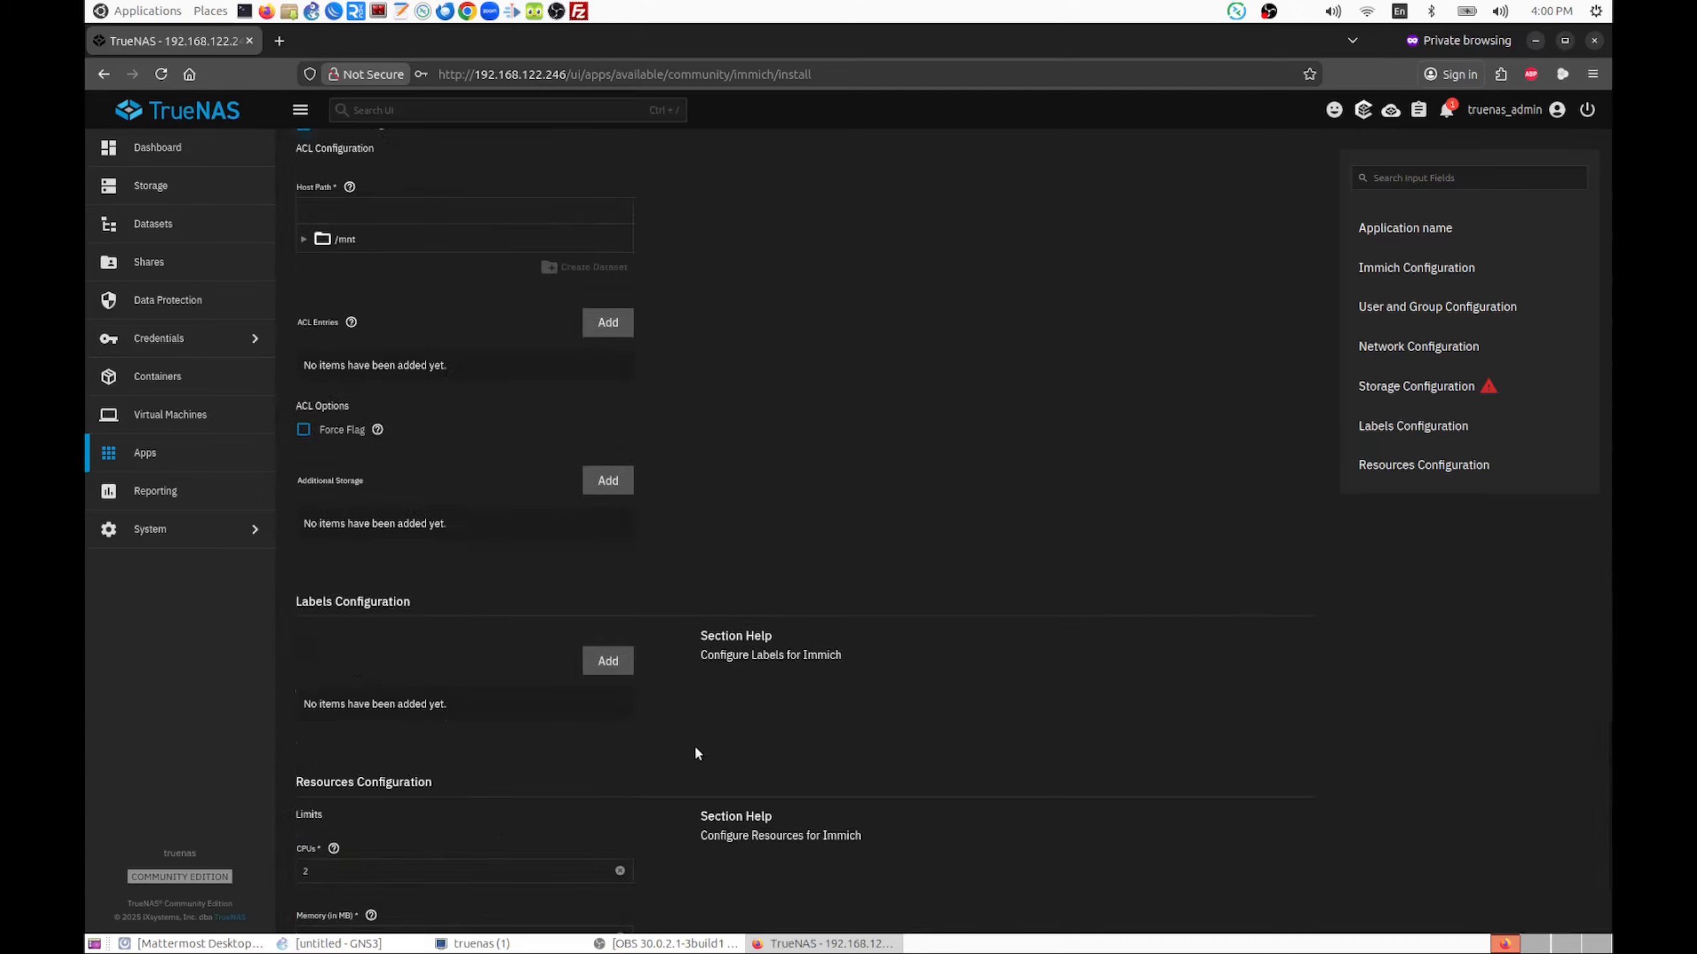
pyautogui.scroll(-3, 696, 753)
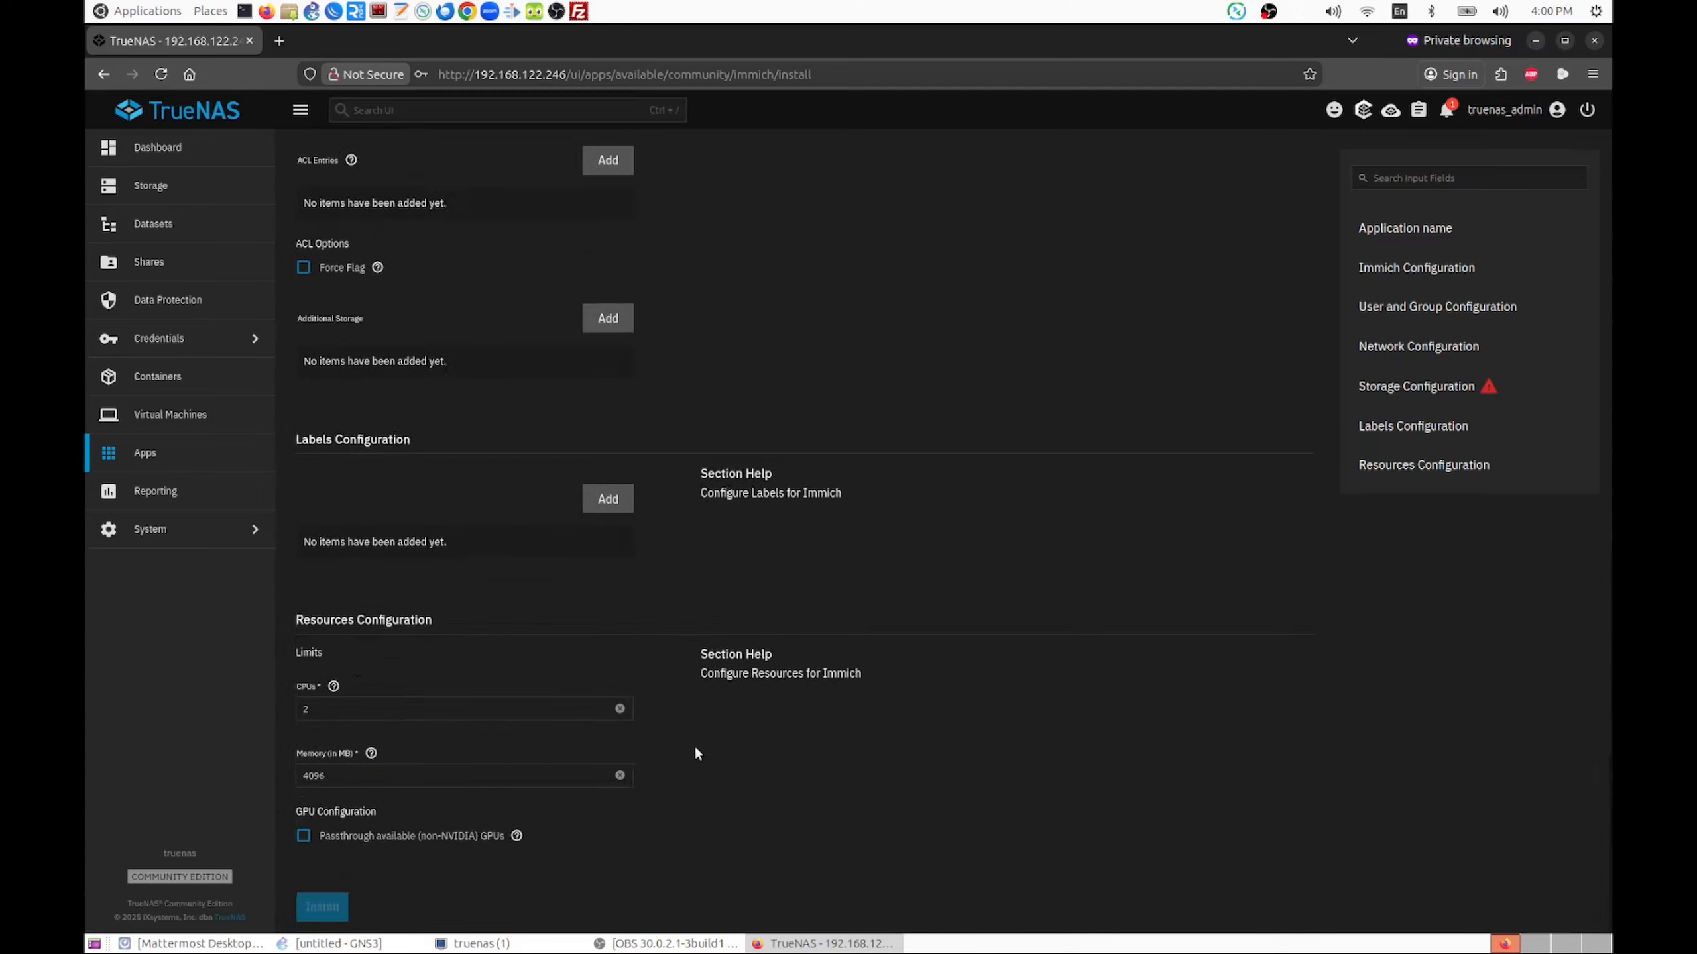
pyautogui.click(301, 269)
pyautogui.click(304, 269)
# Disable ACL in the host path configuration of the Postgres data storage
pyautogui.scroll(5, 538, 268)
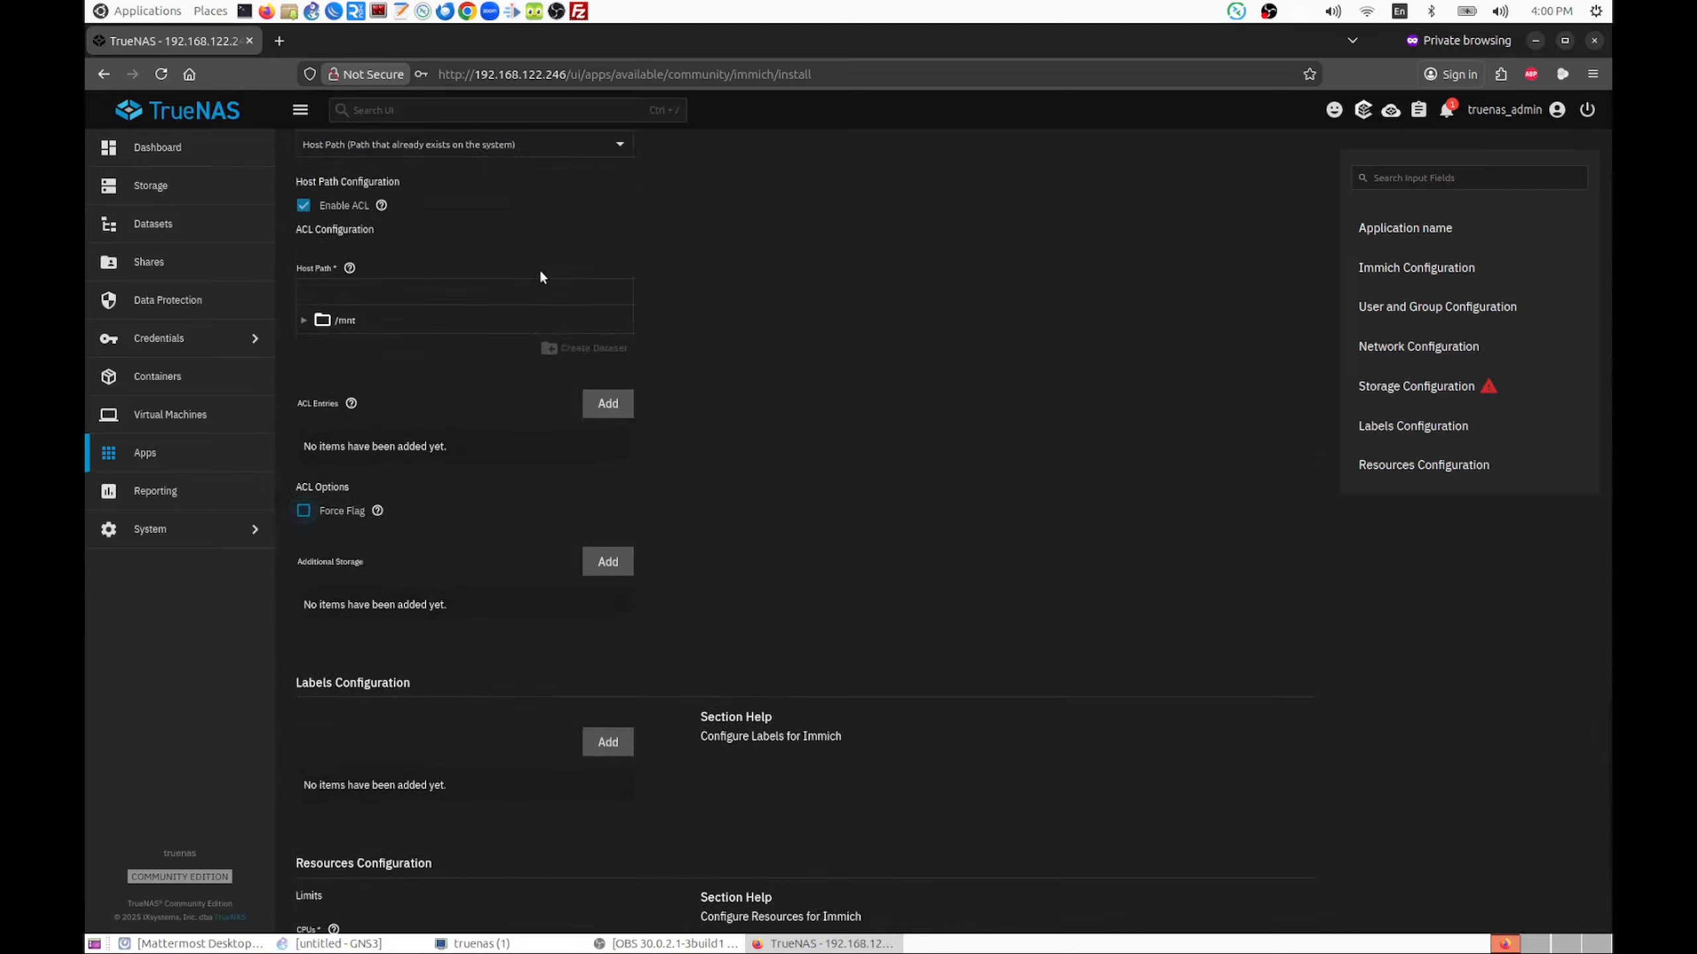
pyautogui.scroll(1, 540, 275)
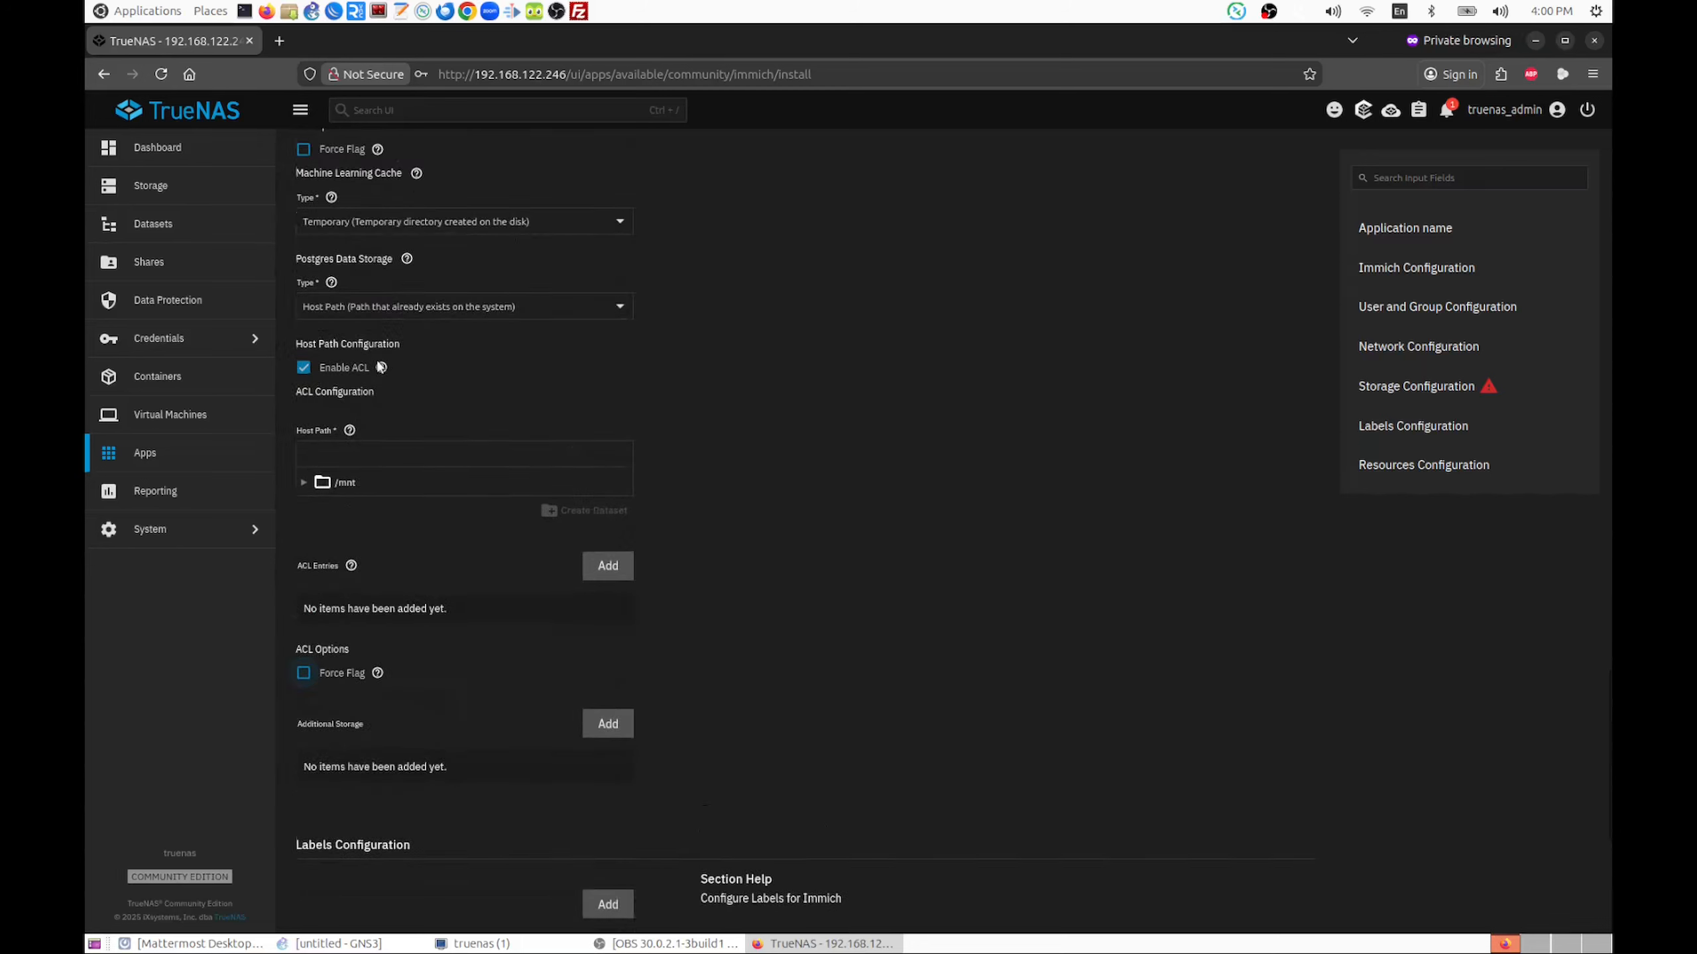
pyautogui.rightClick(308, 371)
pyautogui.click(301, 367)
pyautogui.click(301, 367)
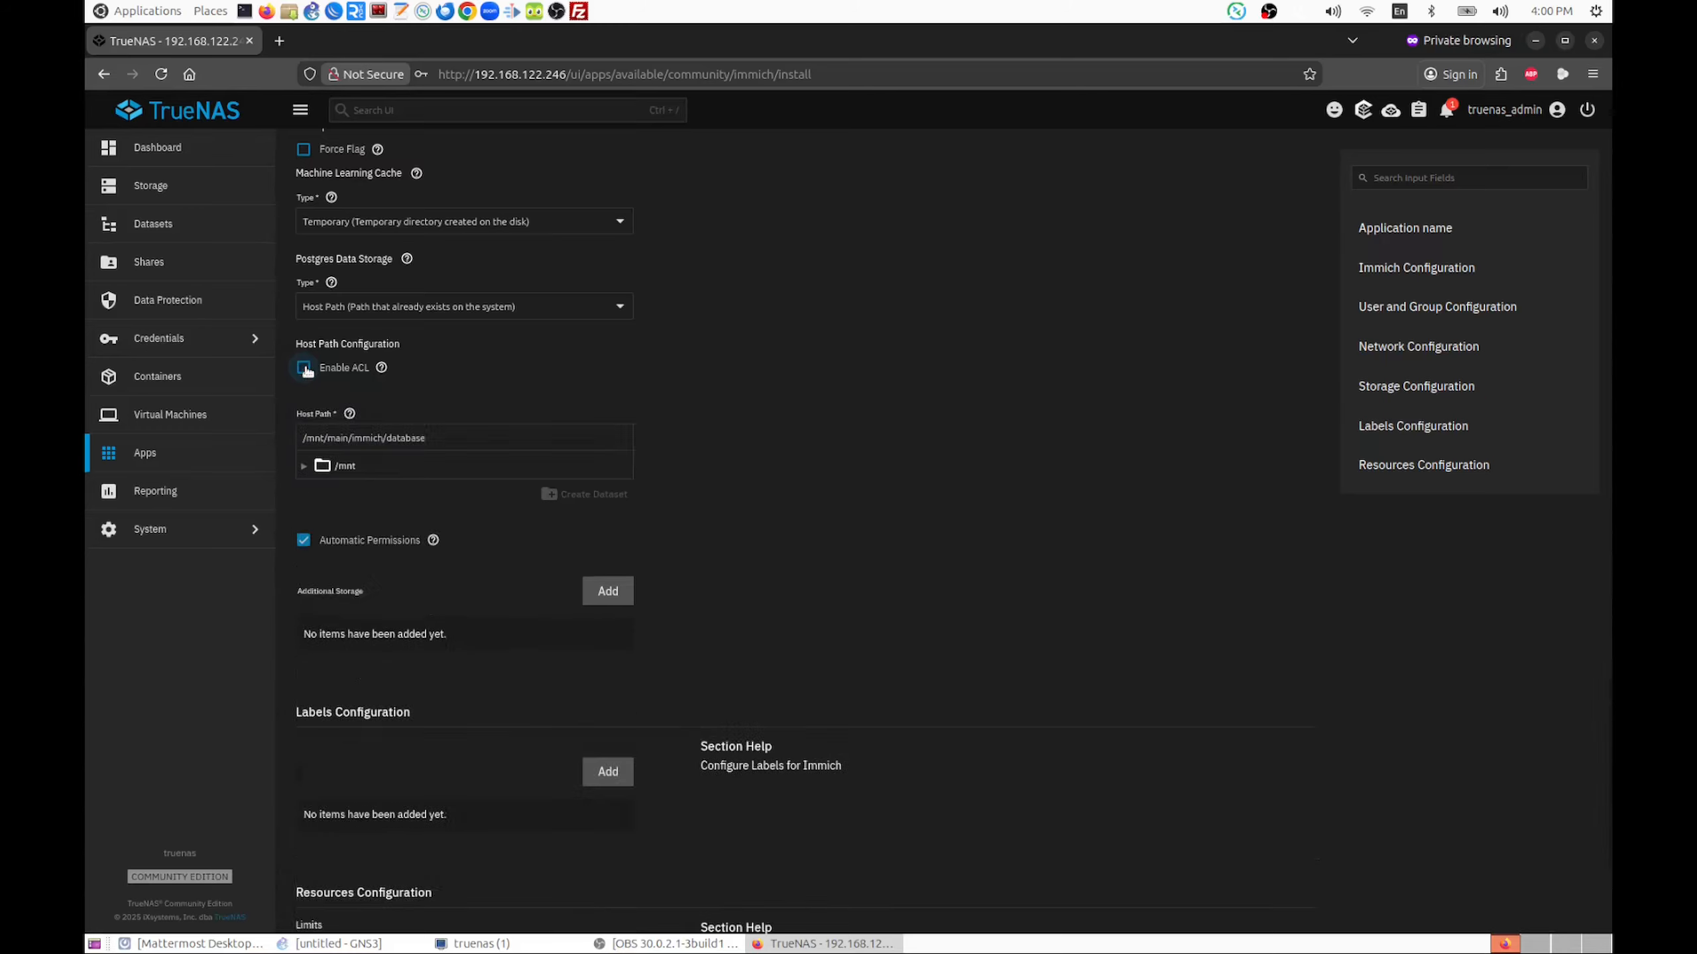
# Install Immich with the configured settings and open its web interface from the installed application's info
pyautogui.scroll(-4, 700, 421)
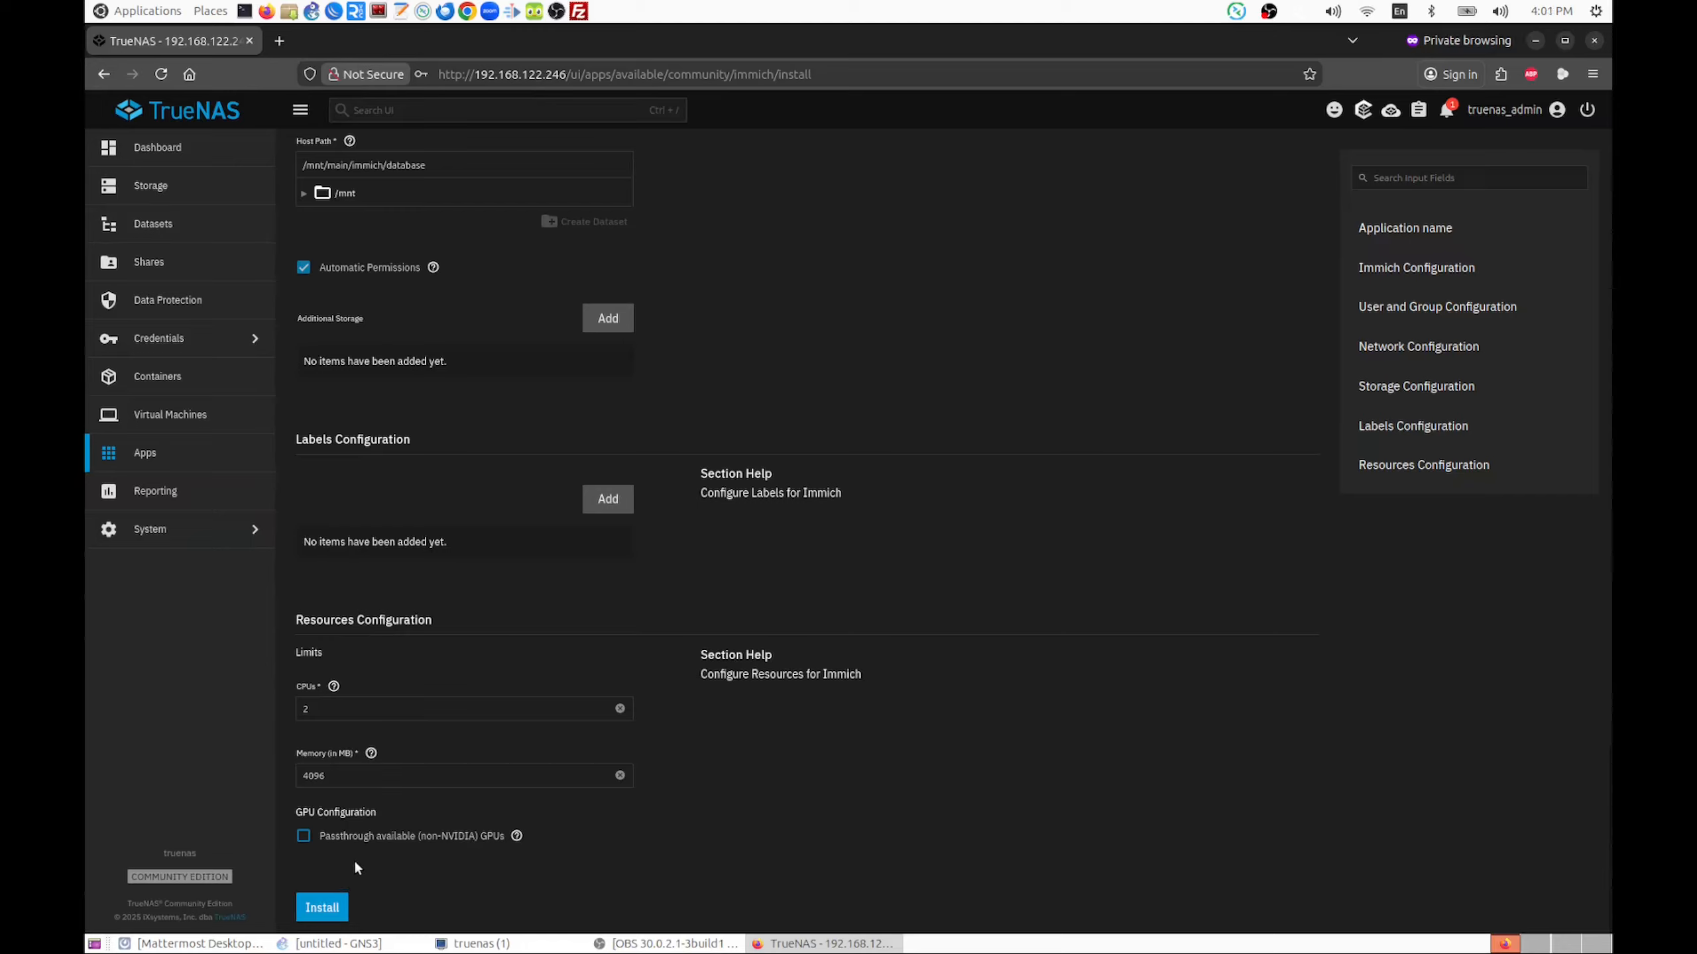
pyautogui.click(325, 908)
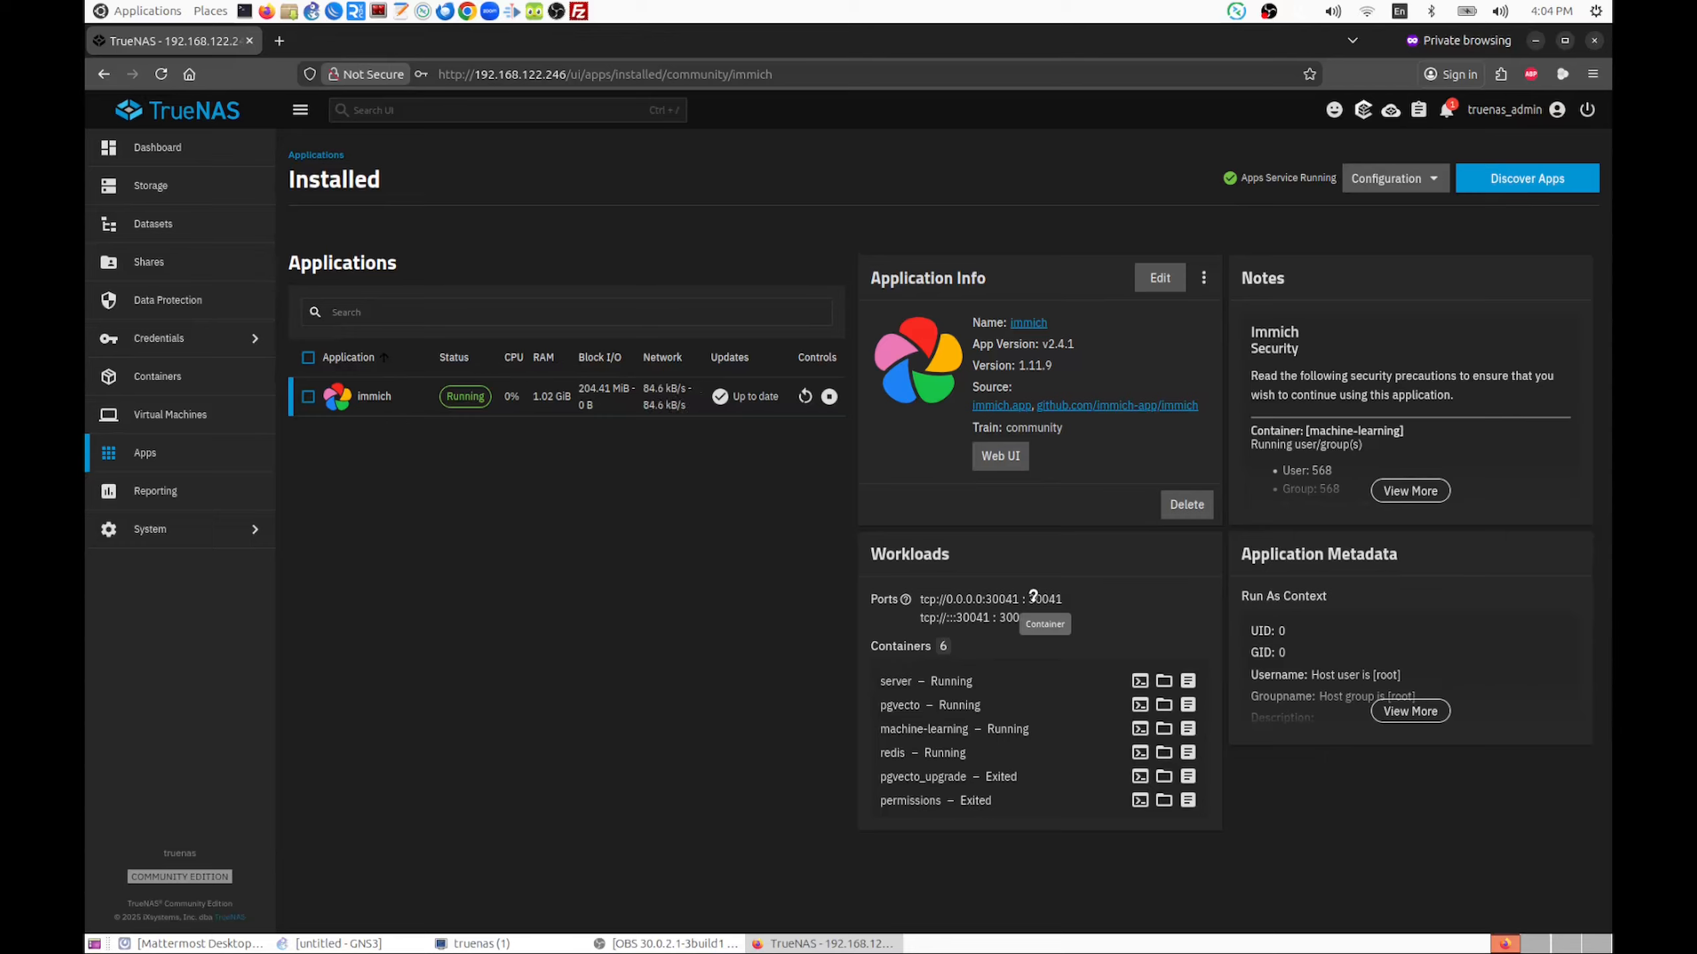
pyautogui.click(1008, 459)
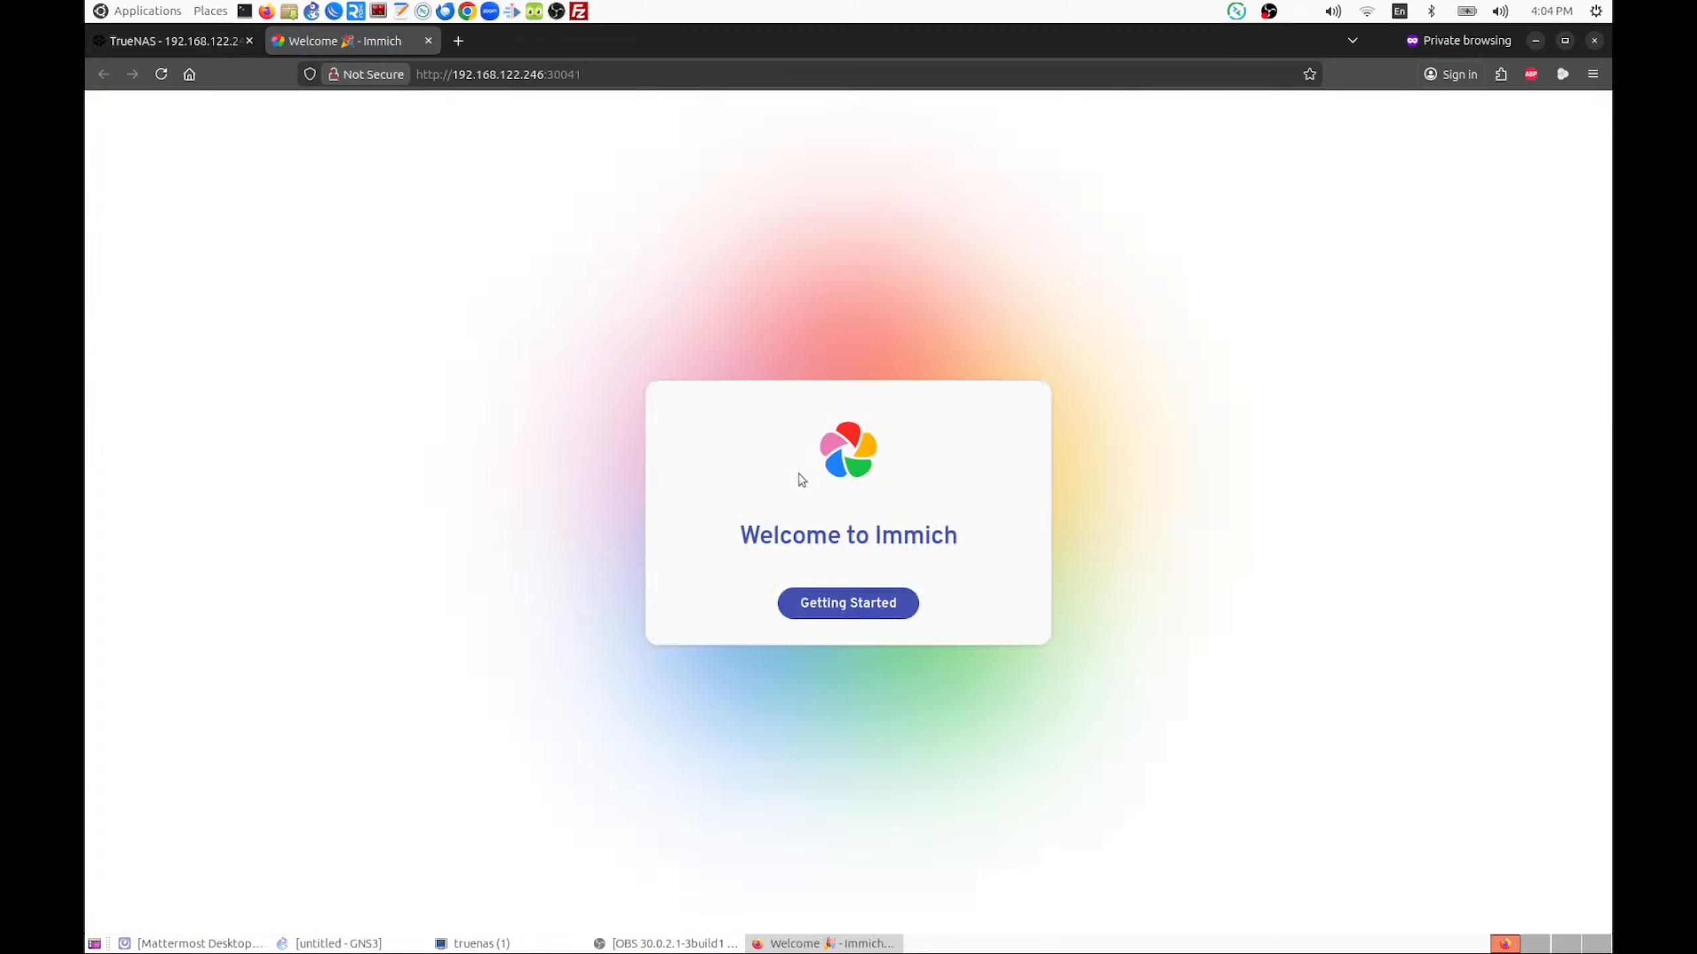
# Start Immich's initial setup and enter the admin's e-mail address in the registration form
pyautogui.click(847, 602)
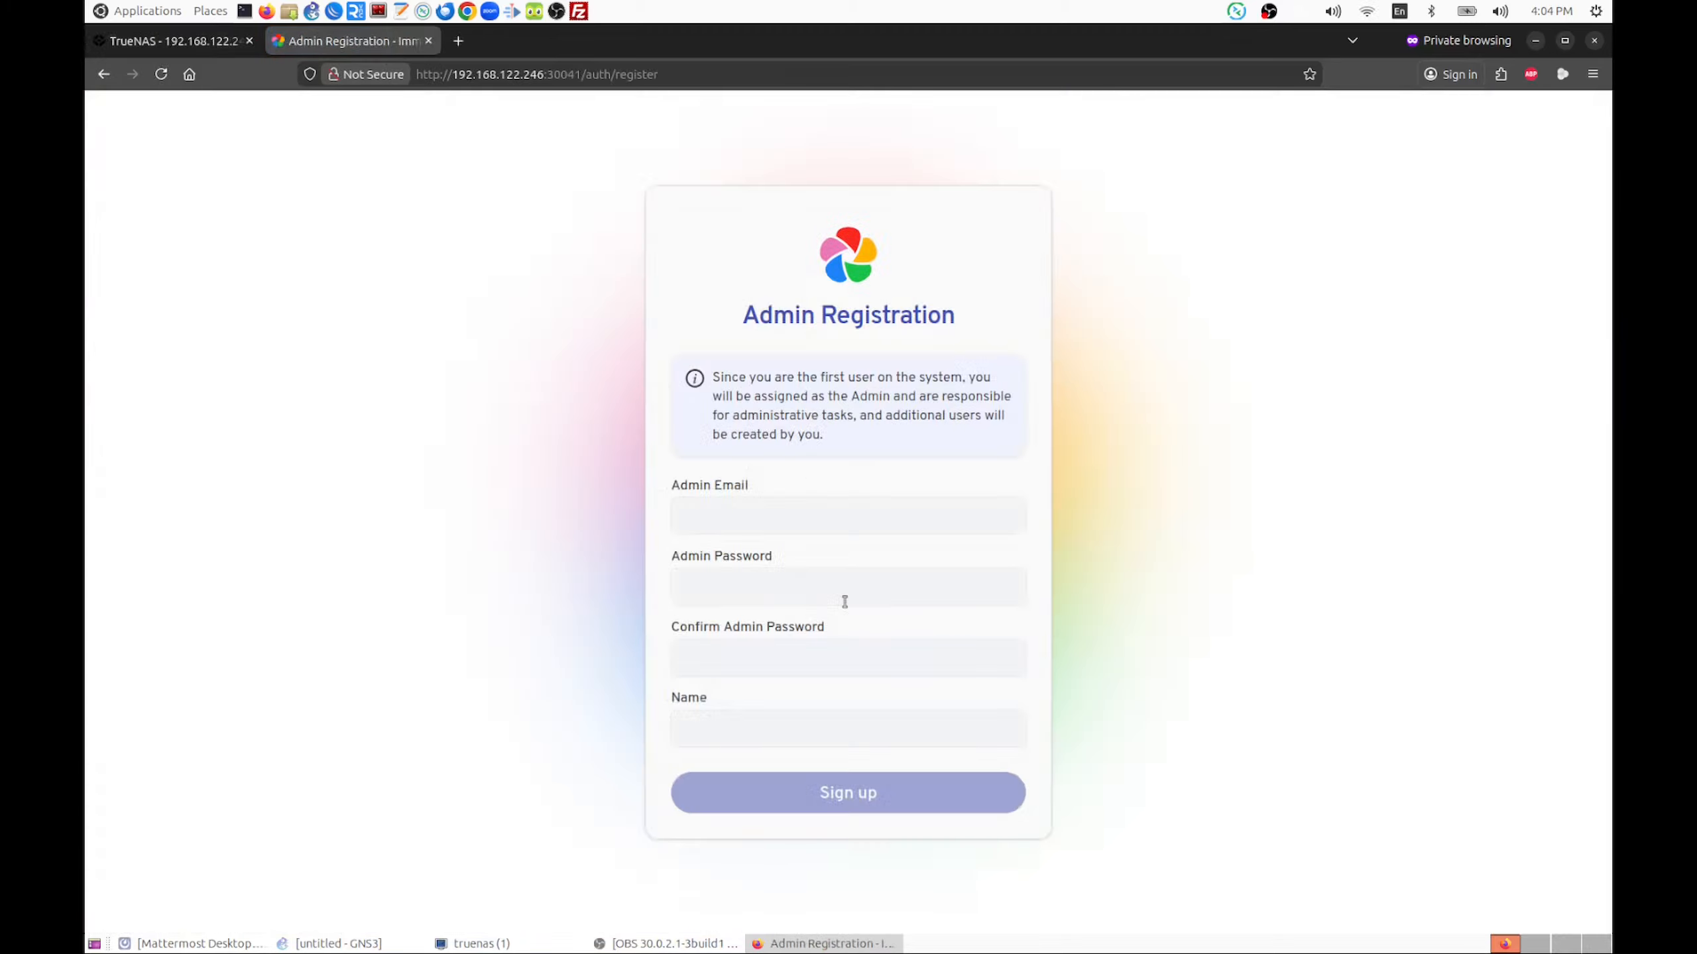
pyautogui.click(734, 514)
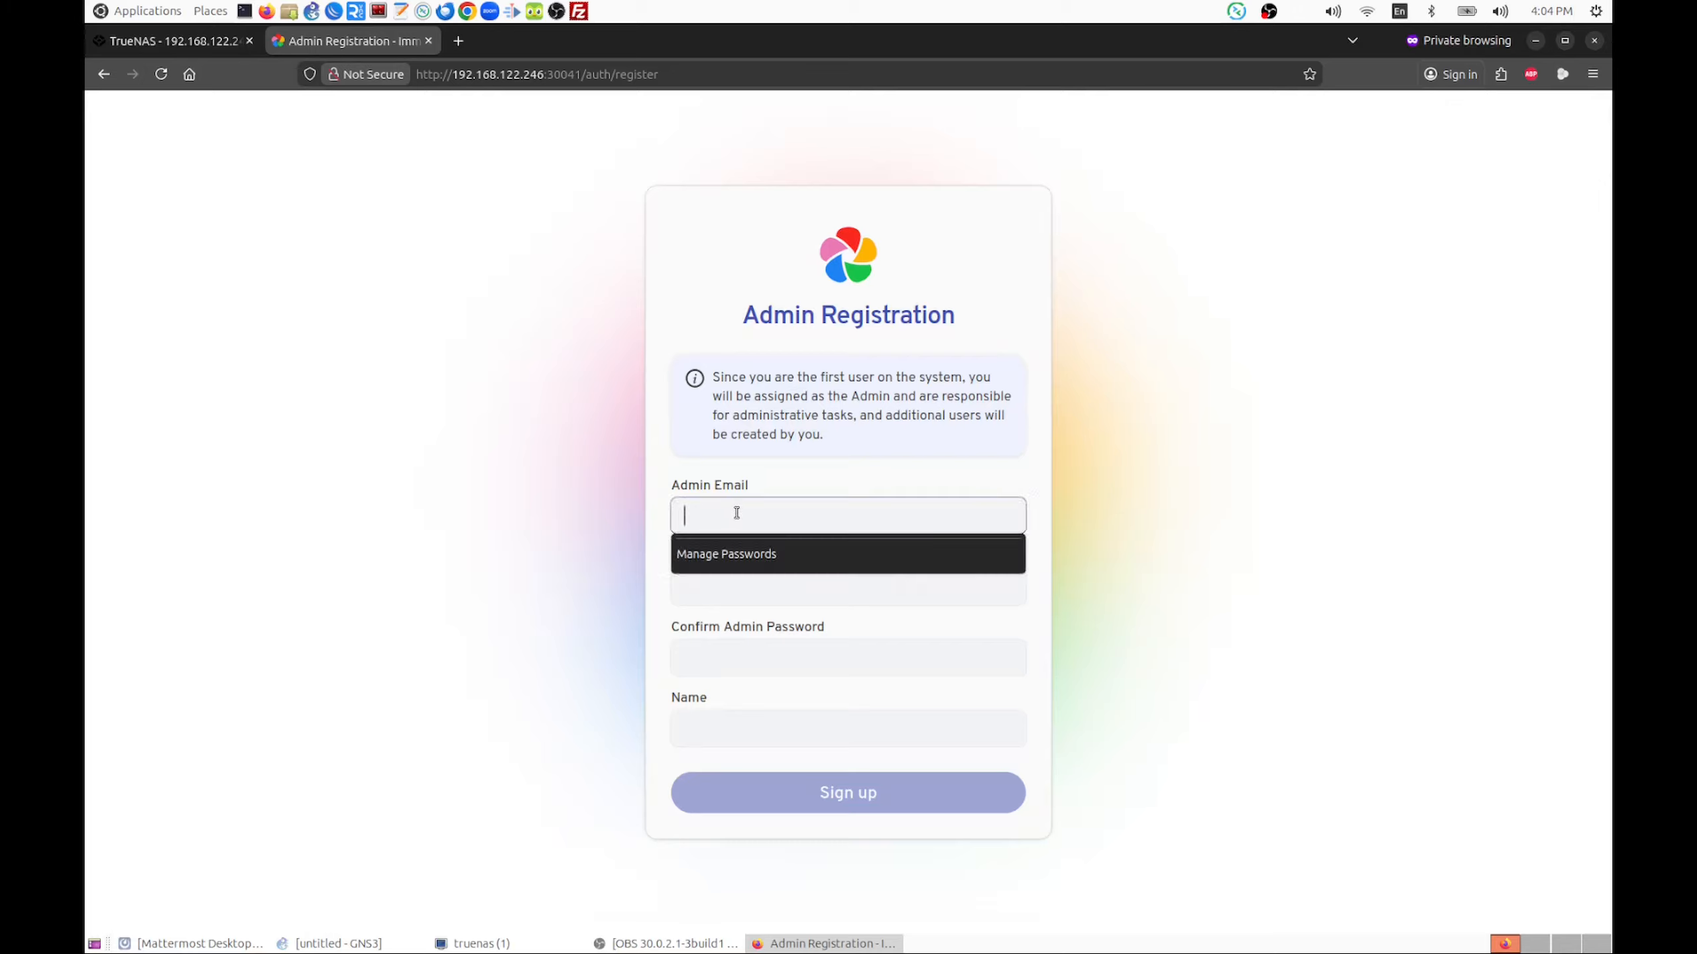
pyautogui.write('admin@example.com')
# Enter the admin password and repeat it in the confirmation field
pyautogui.click(769, 588)
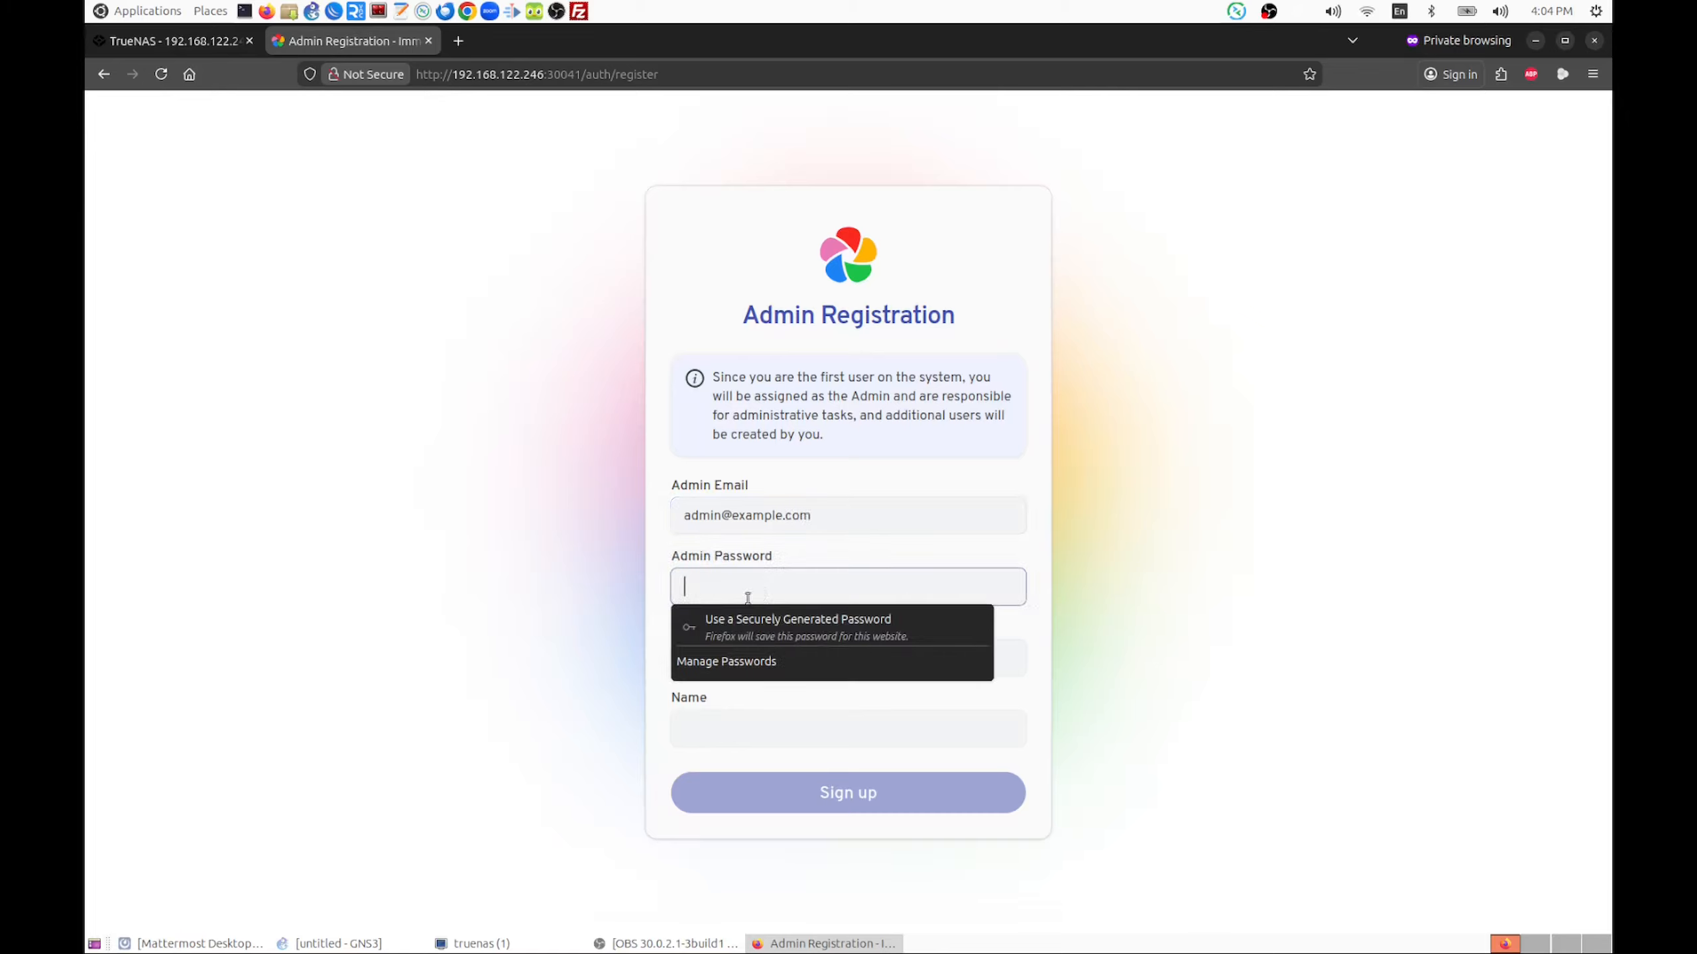
pyautogui.write('•••••••')
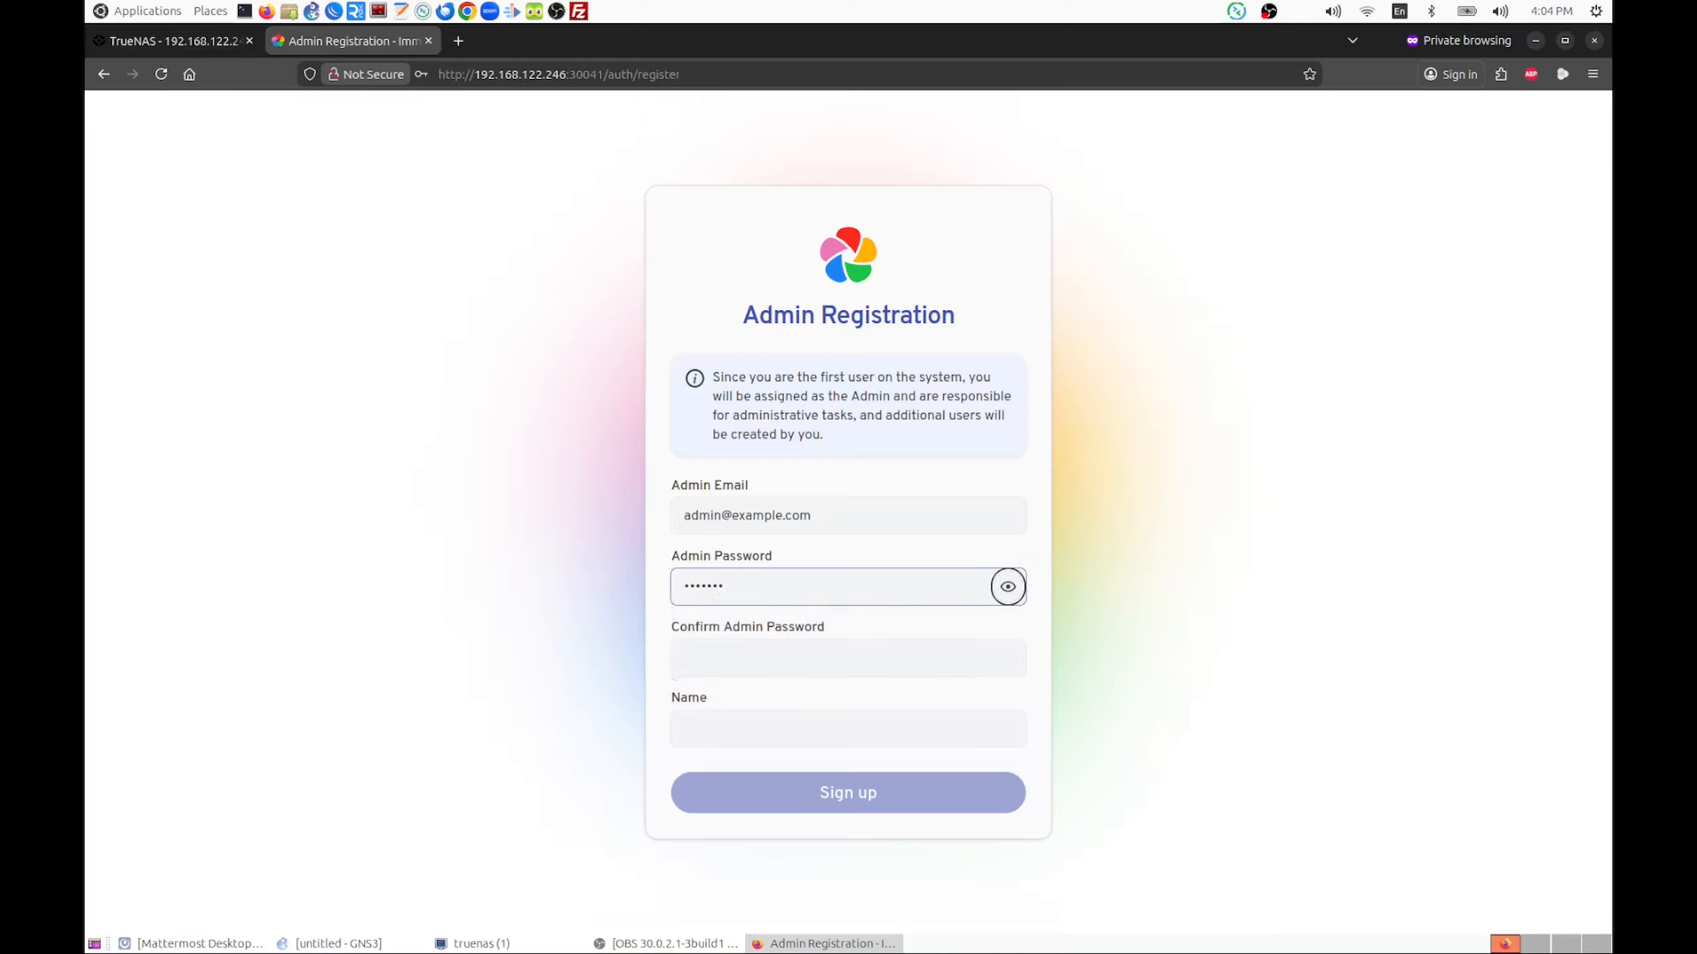
pyautogui.press('Tab')
pyautogui.write('•••••••')
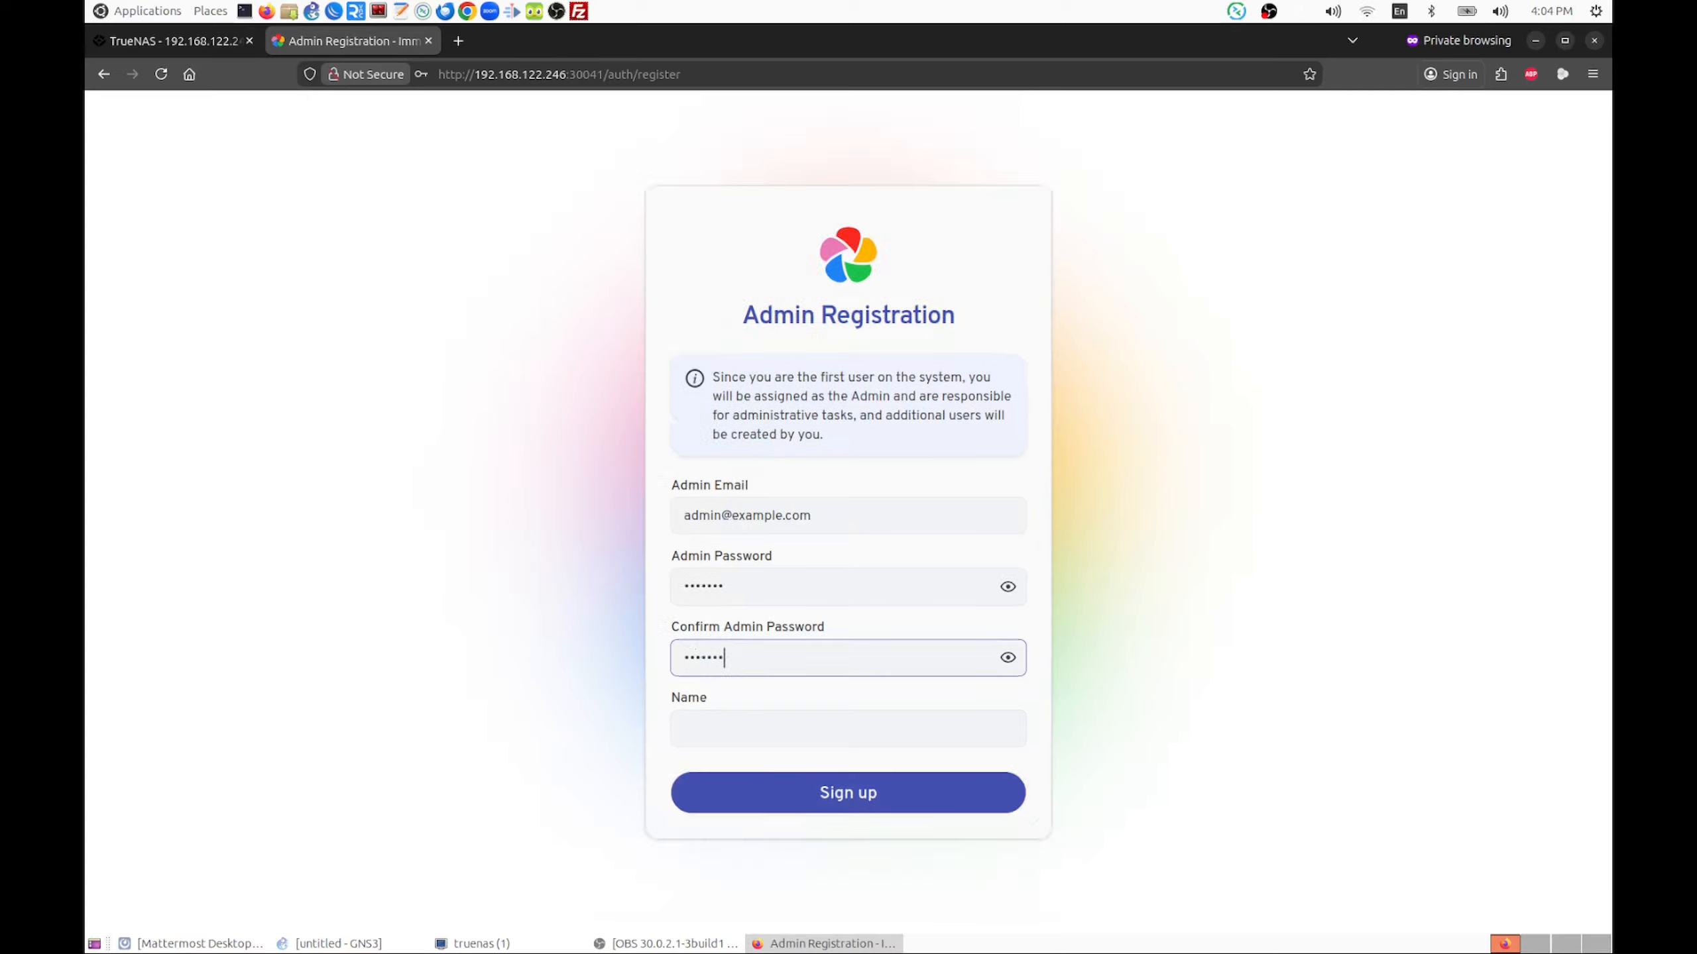
# Set the account name to admin and submit the admin registration
pyautogui.press('Tab')
pyautogui.press('Tab')
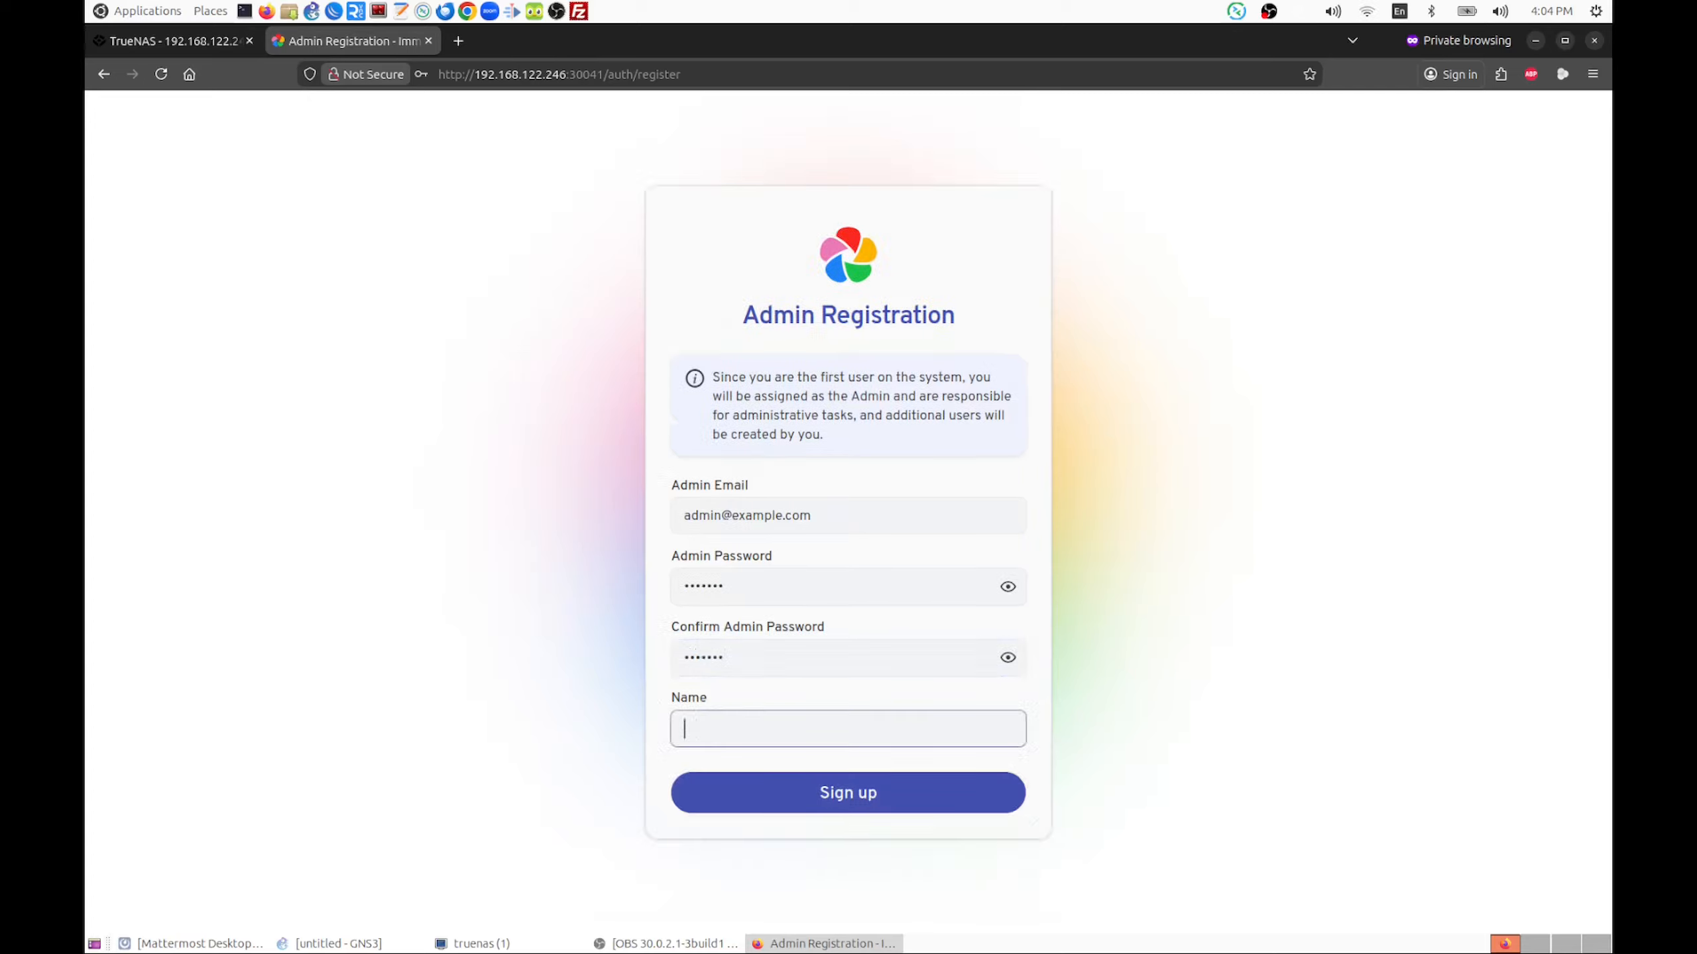
pyautogui.write('admin')
pyautogui.click(829, 794)
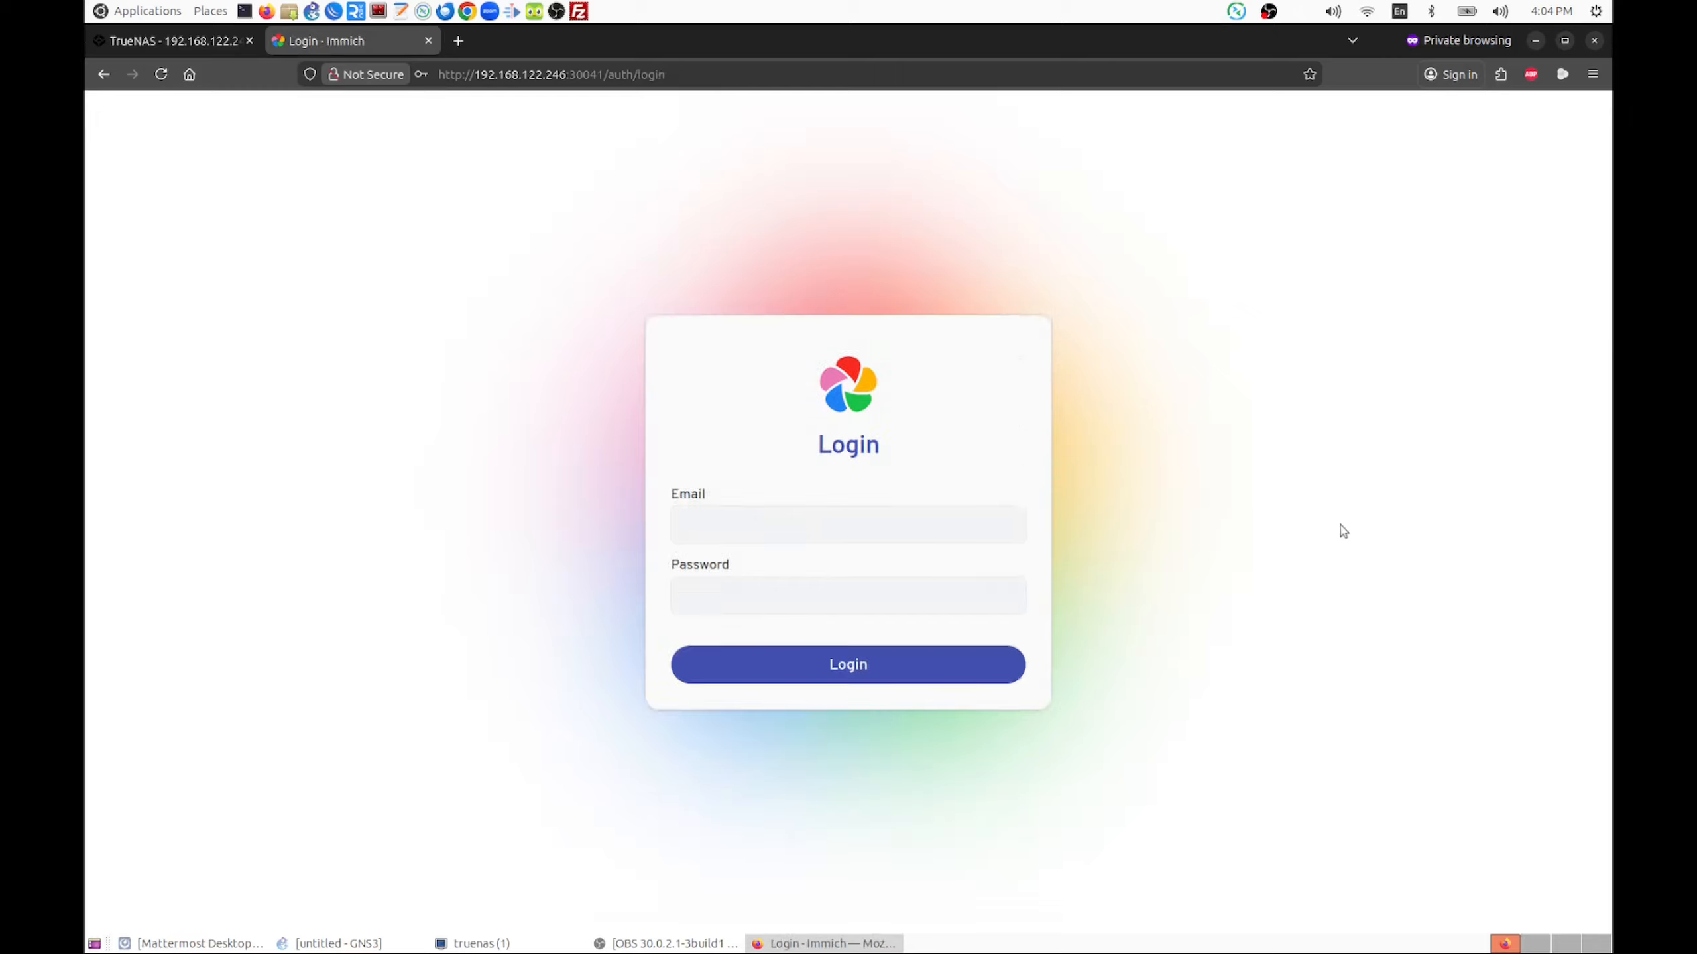
# Log in to Immich with the admin's e-mail address and account password
pyautogui.click(810, 531)
pyautogui.write('admin')
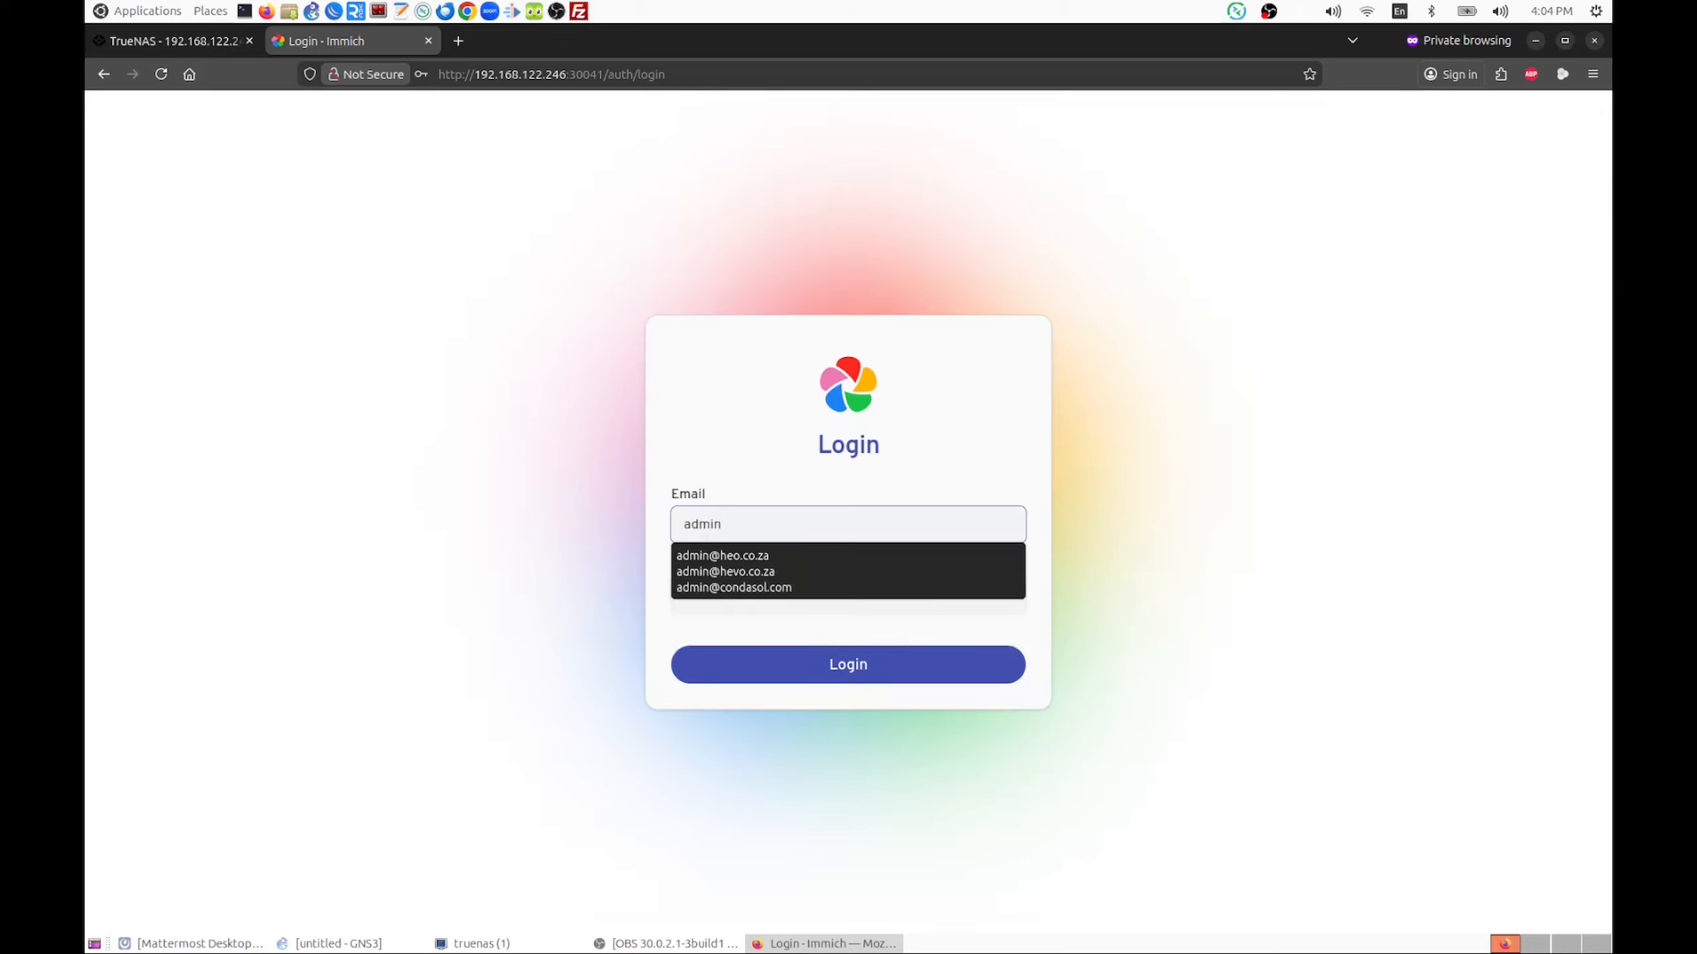
pyautogui.write('@e')
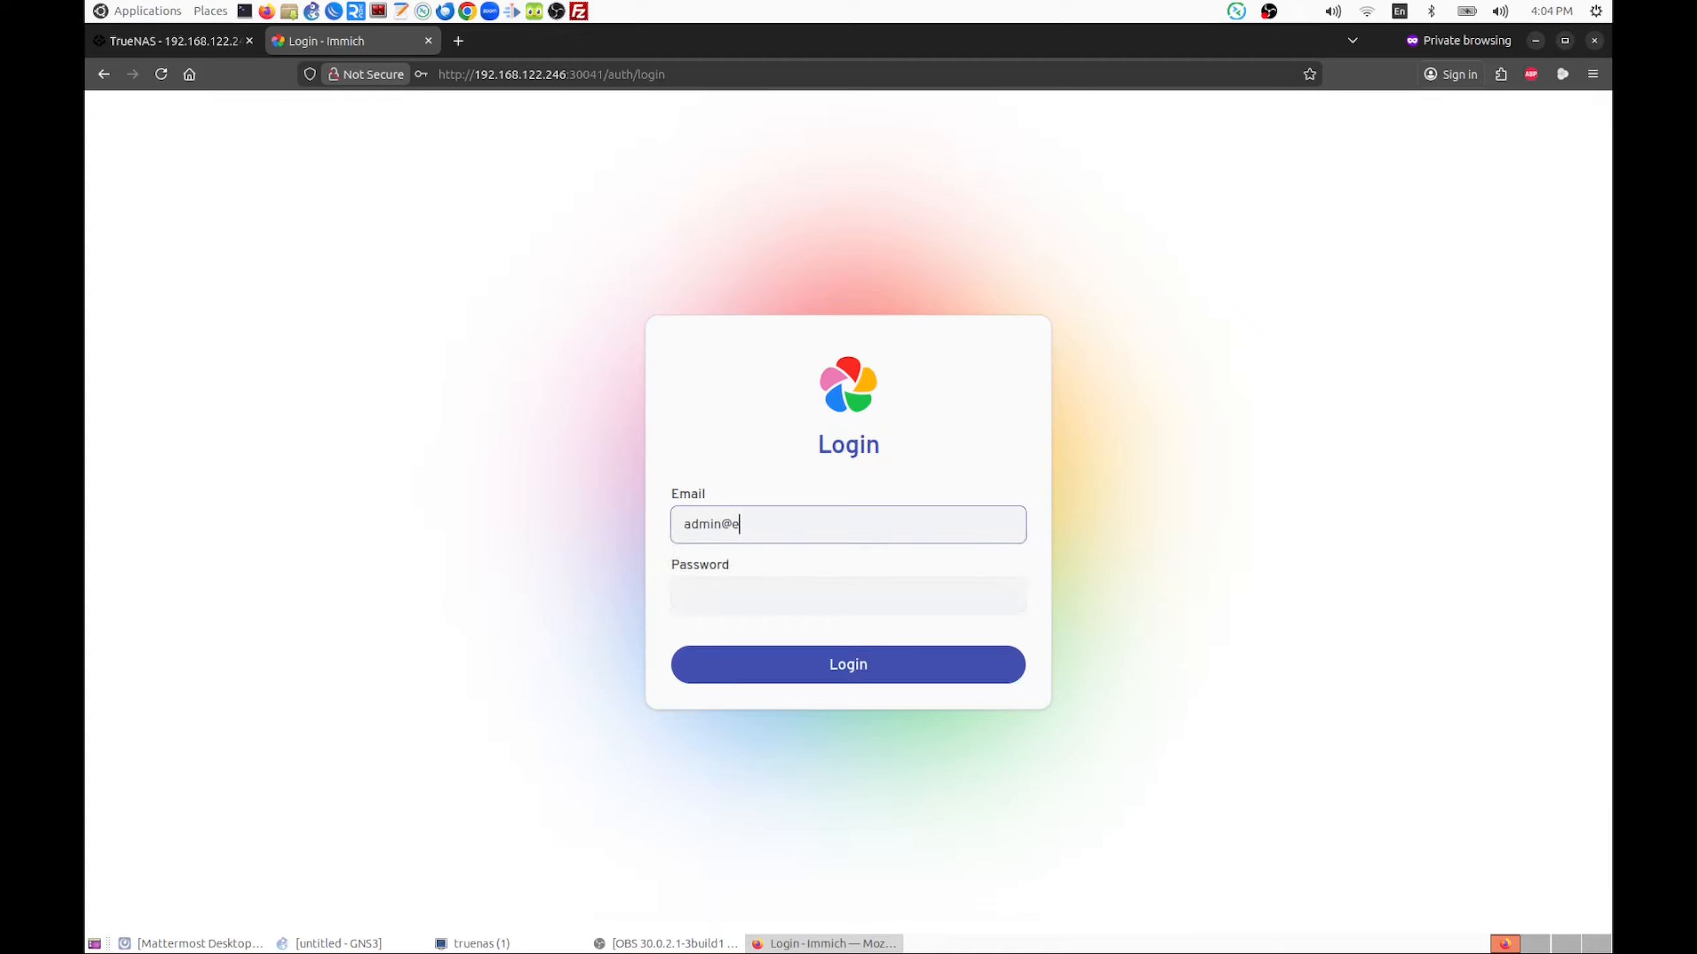
pyautogui.write('xample.com')
pyautogui.press('Tab')
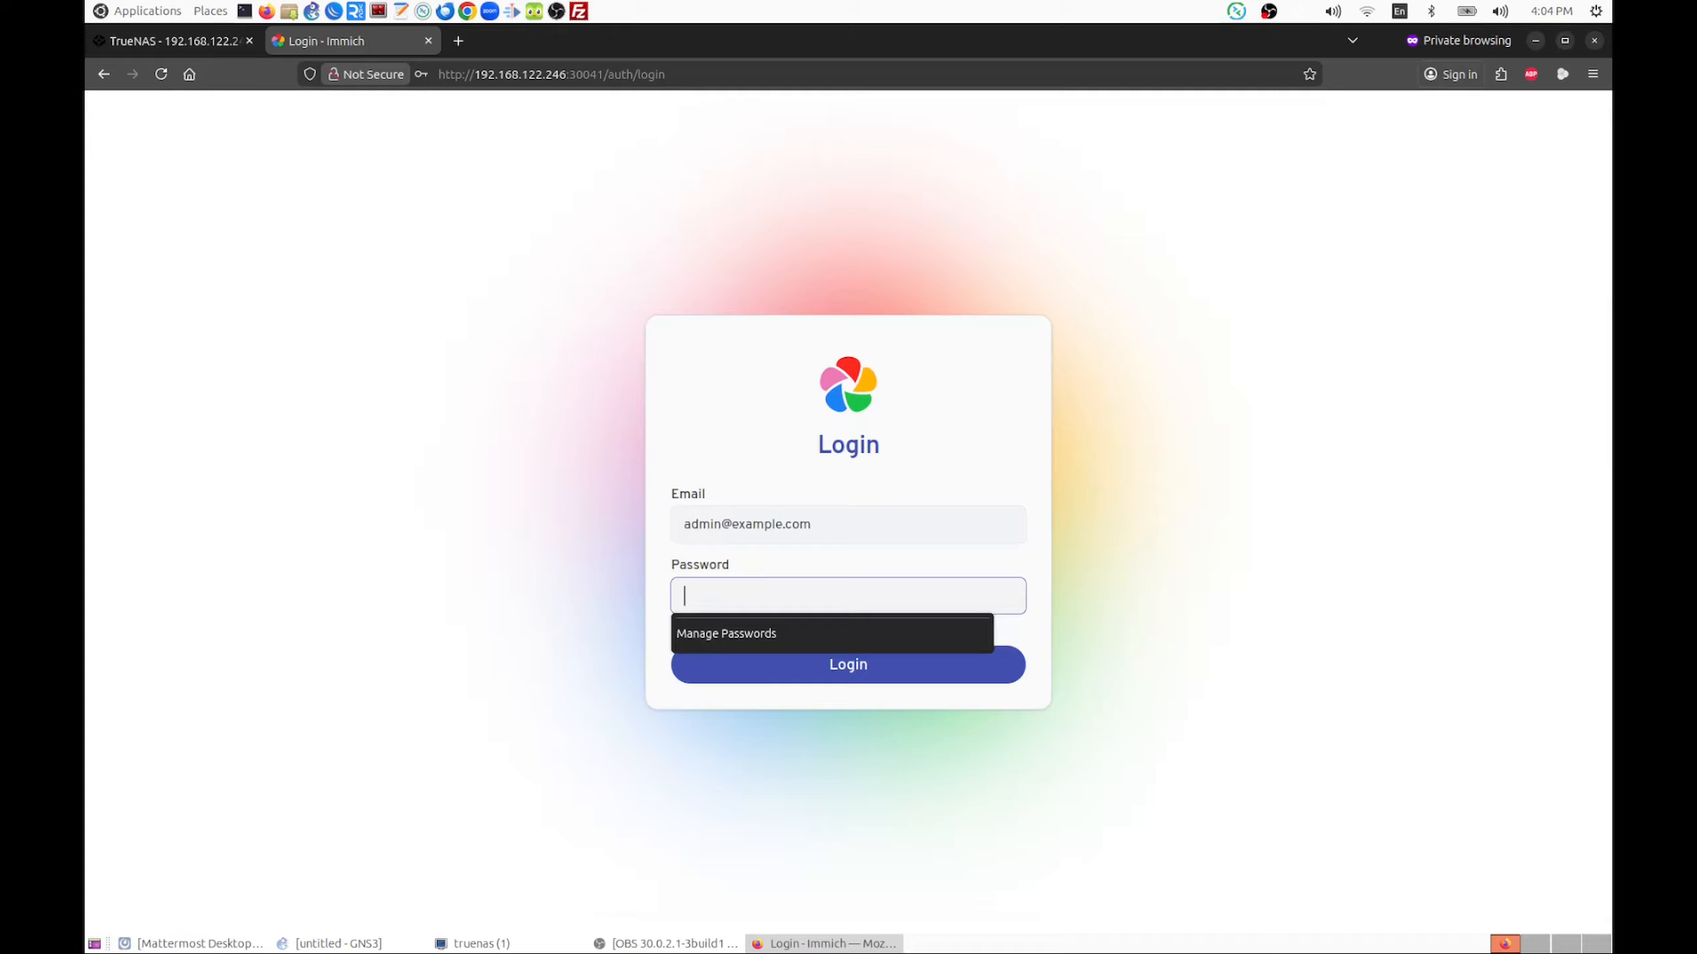
pyautogui.write('•••••••')
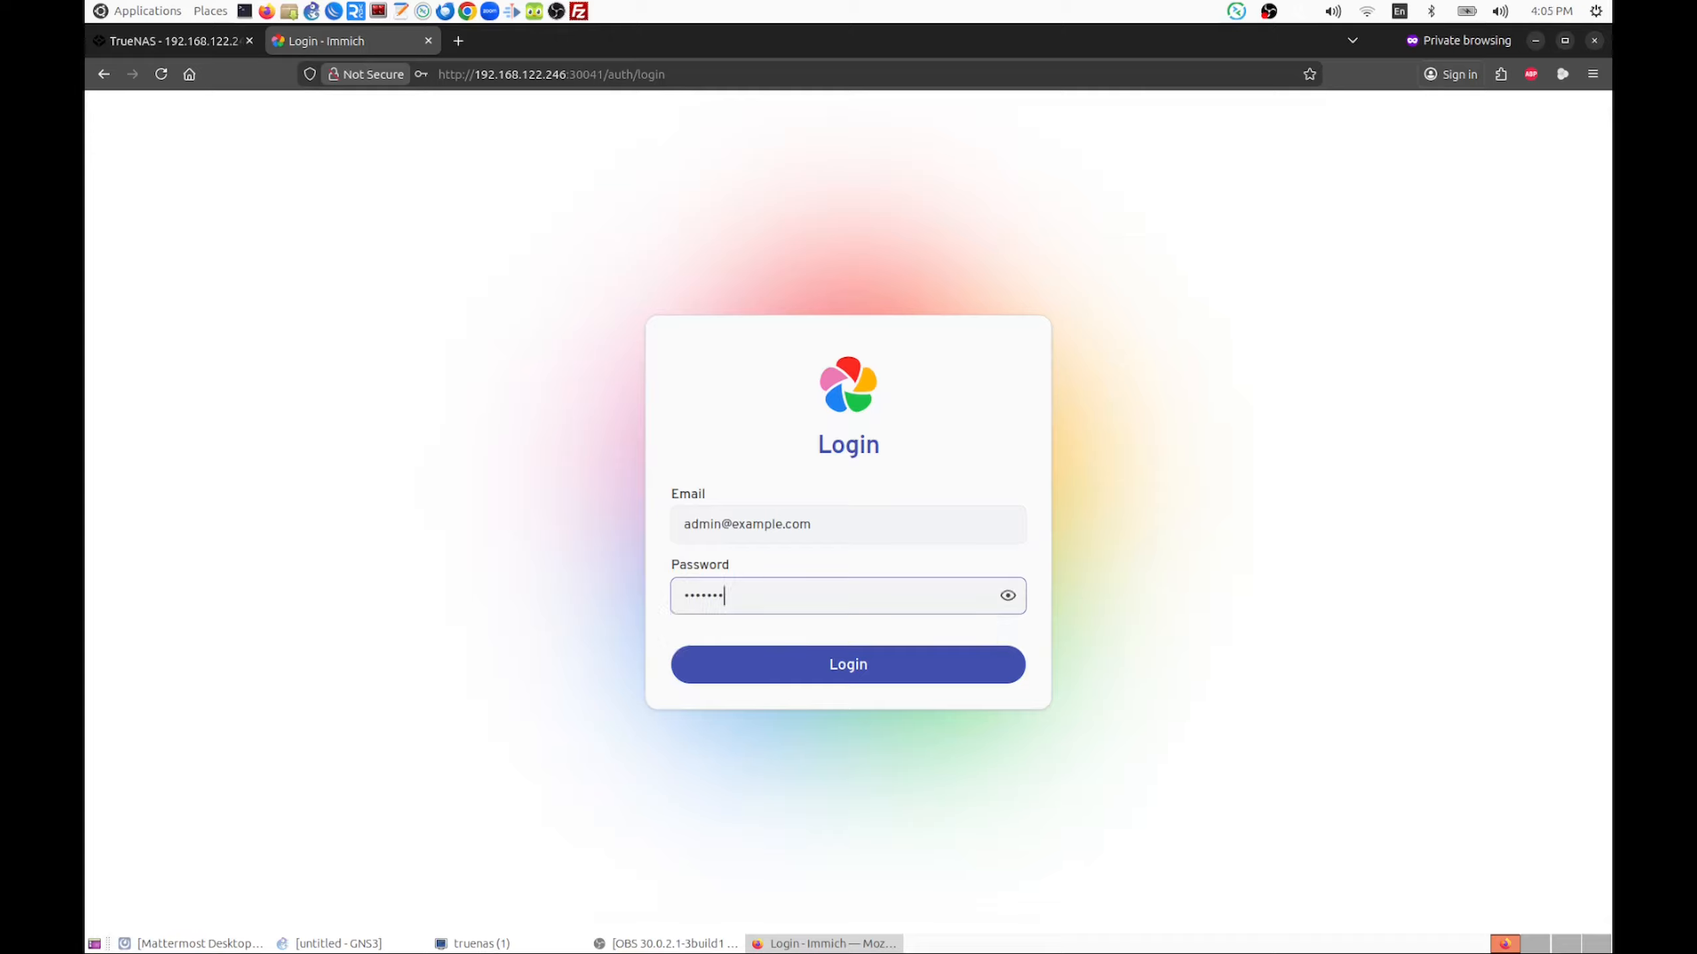
pyautogui.press('Return')
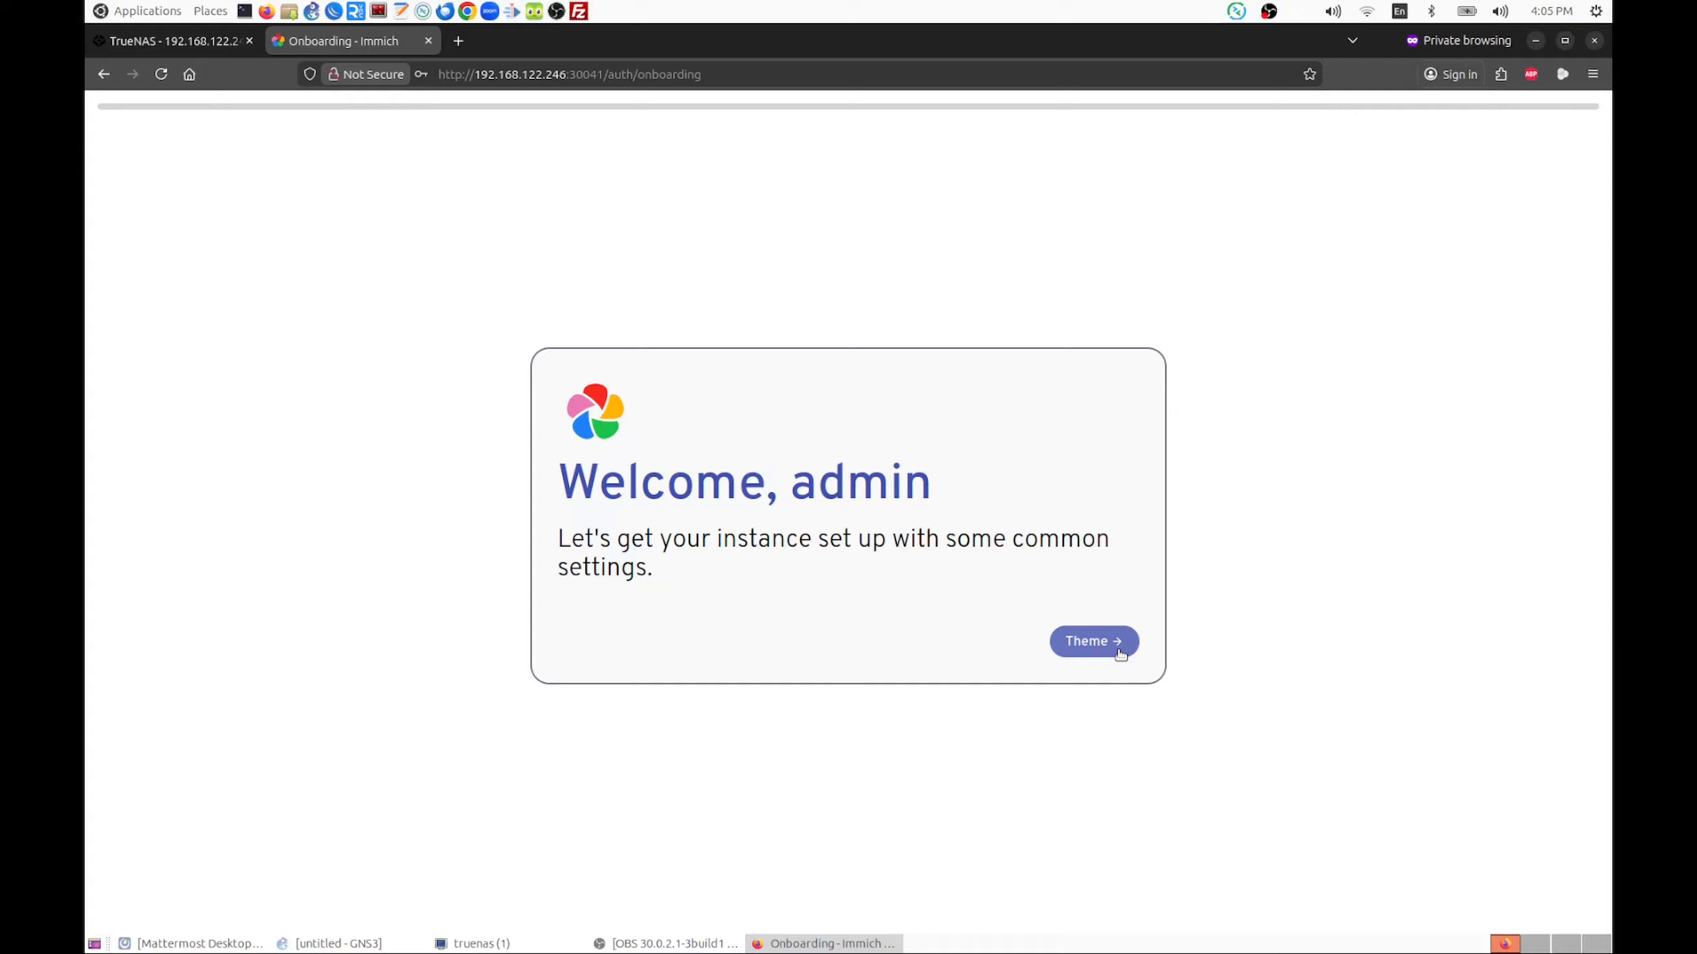
# Choose the Dark theme in the onboarding and continue to the language settings
pyautogui.click(1119, 652)
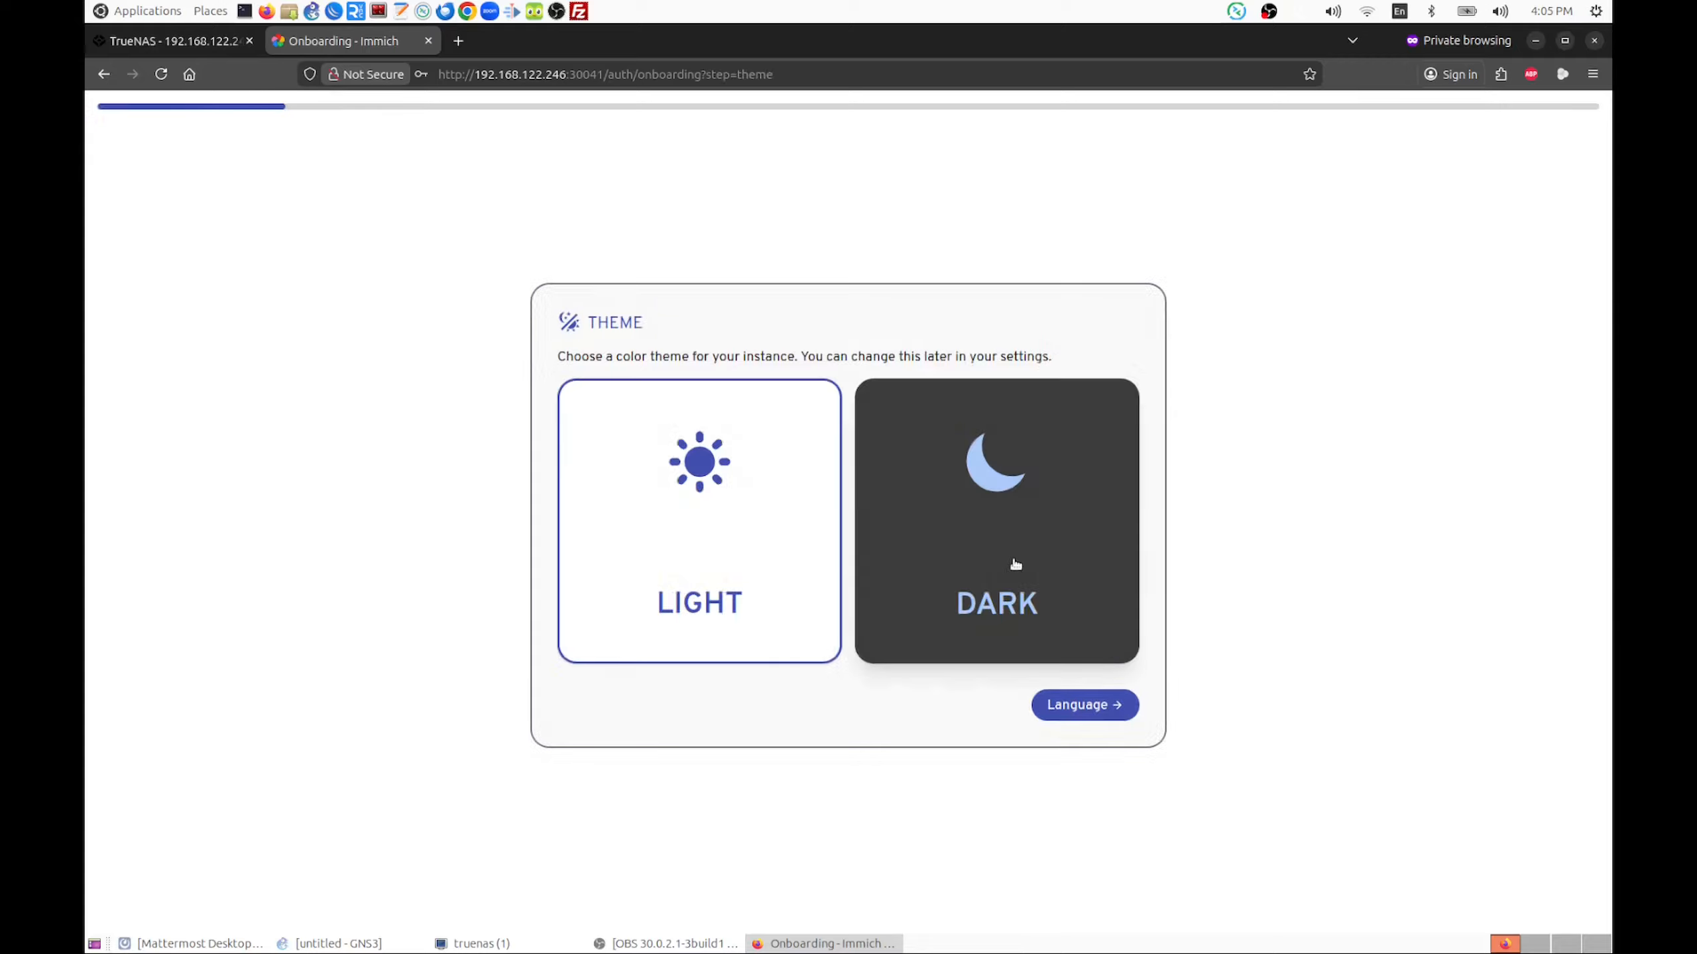
pyautogui.click(1014, 564)
pyautogui.click(1076, 706)
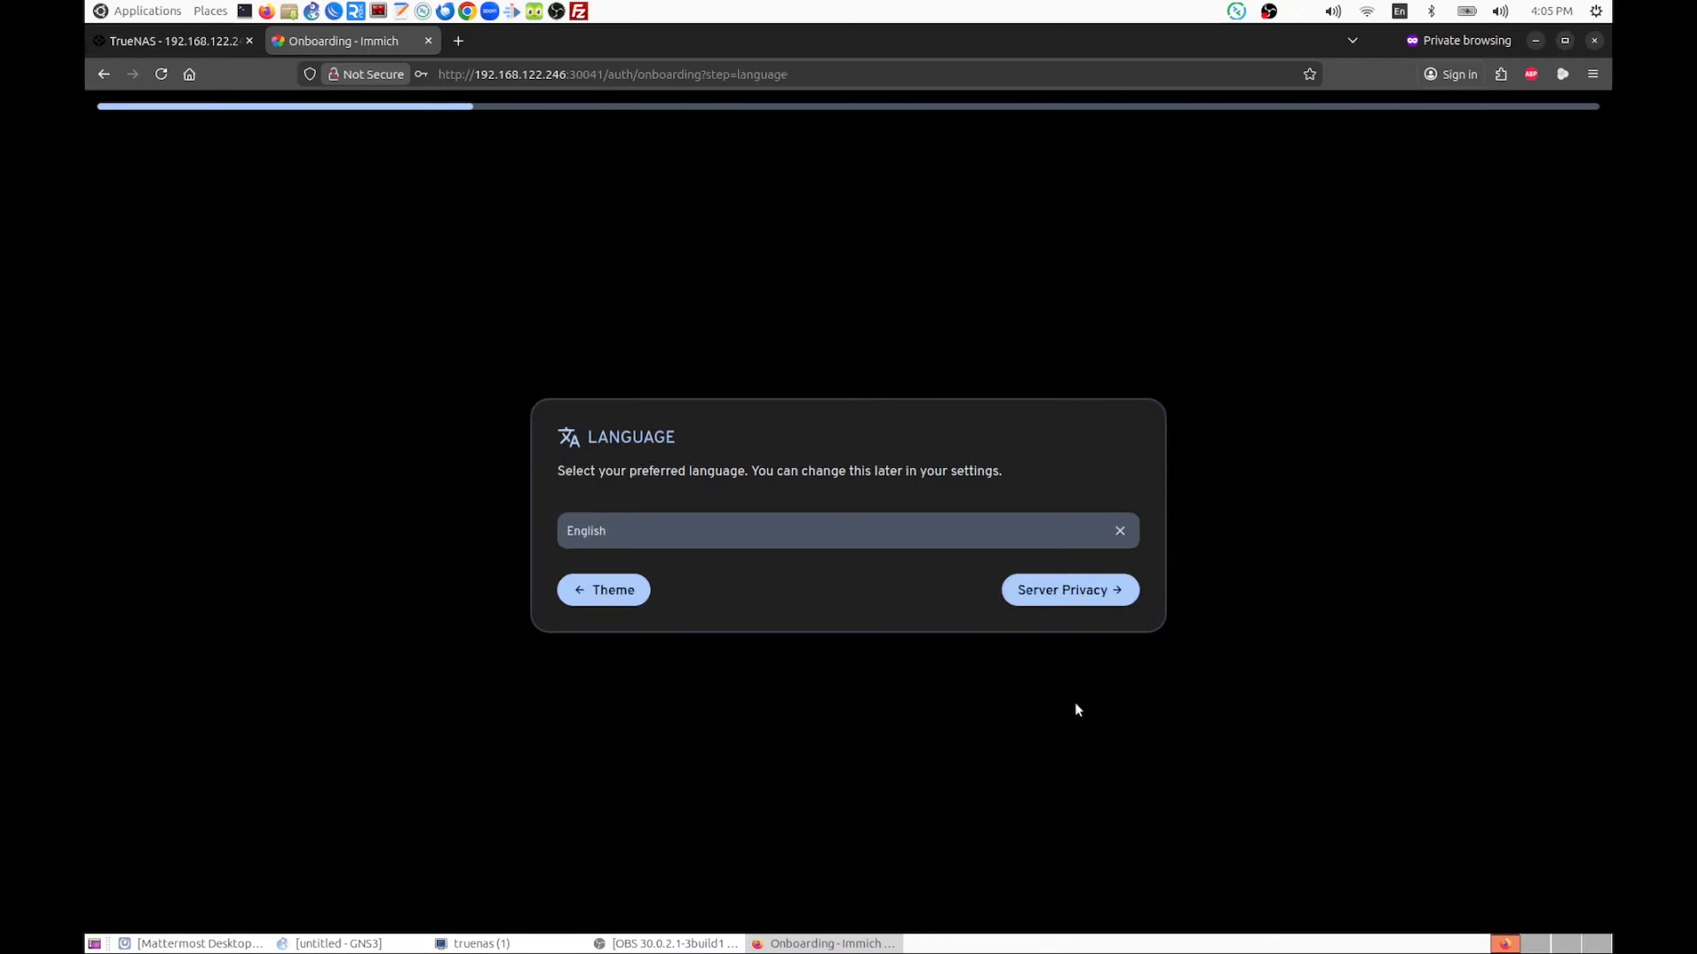
# Keep English and the default privacy and storage template settings, and complete the remaining onboarding pages
pyautogui.click(1064, 601)
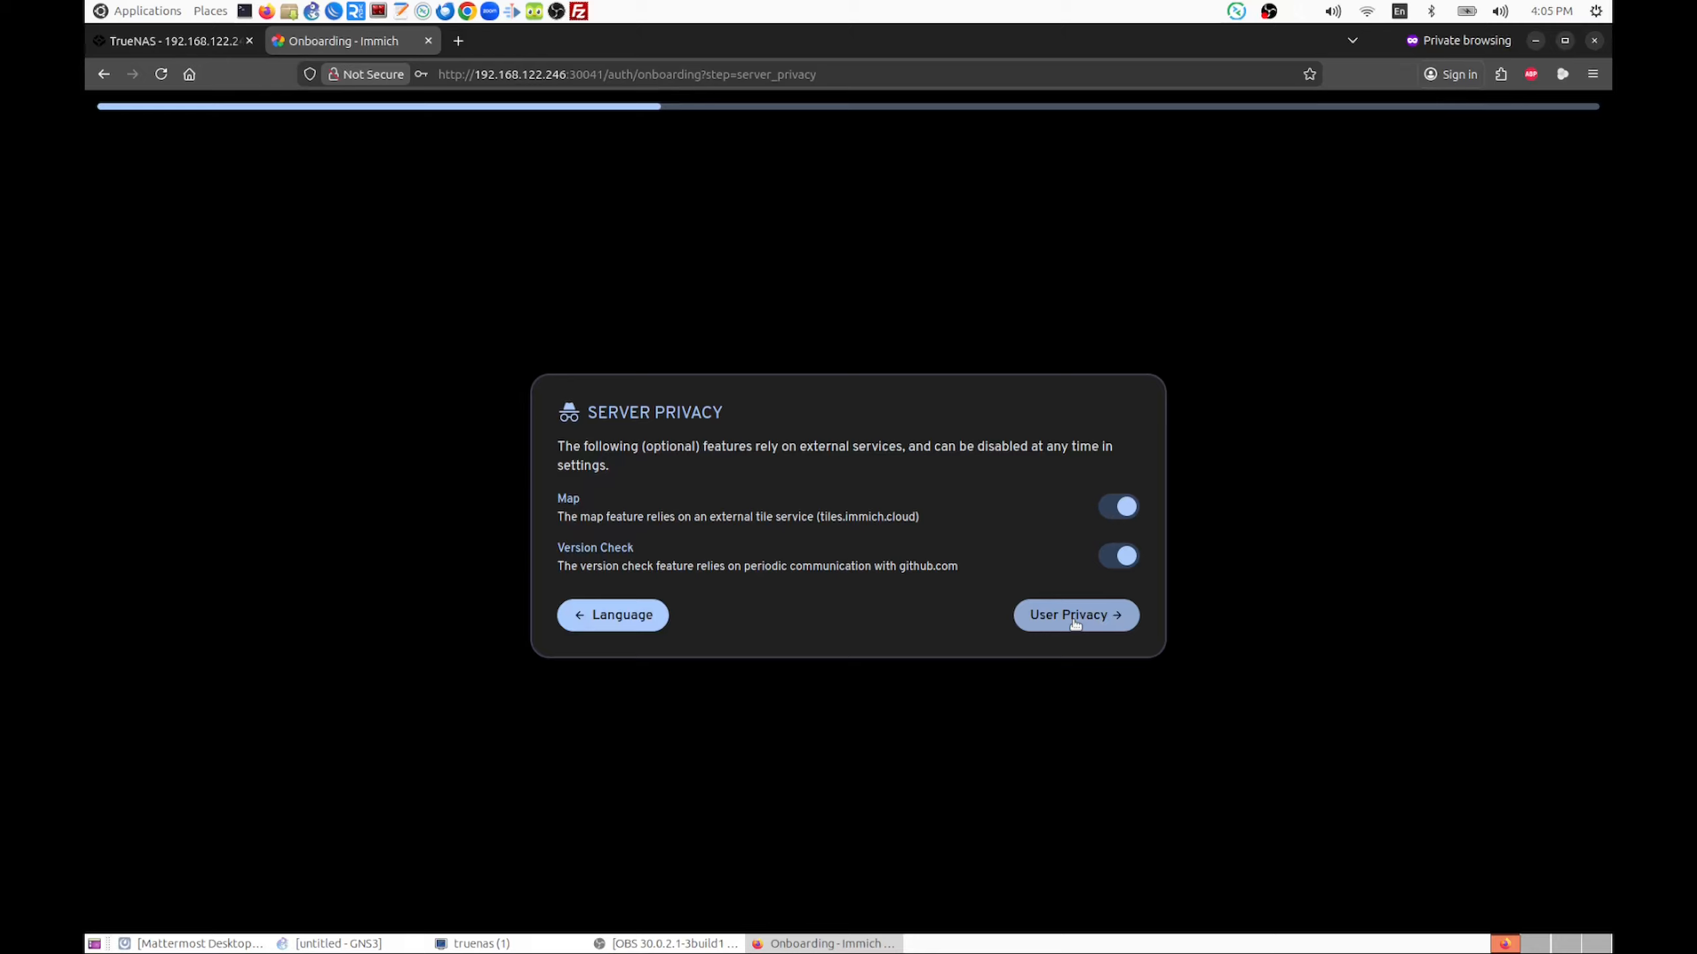
pyautogui.click(1075, 621)
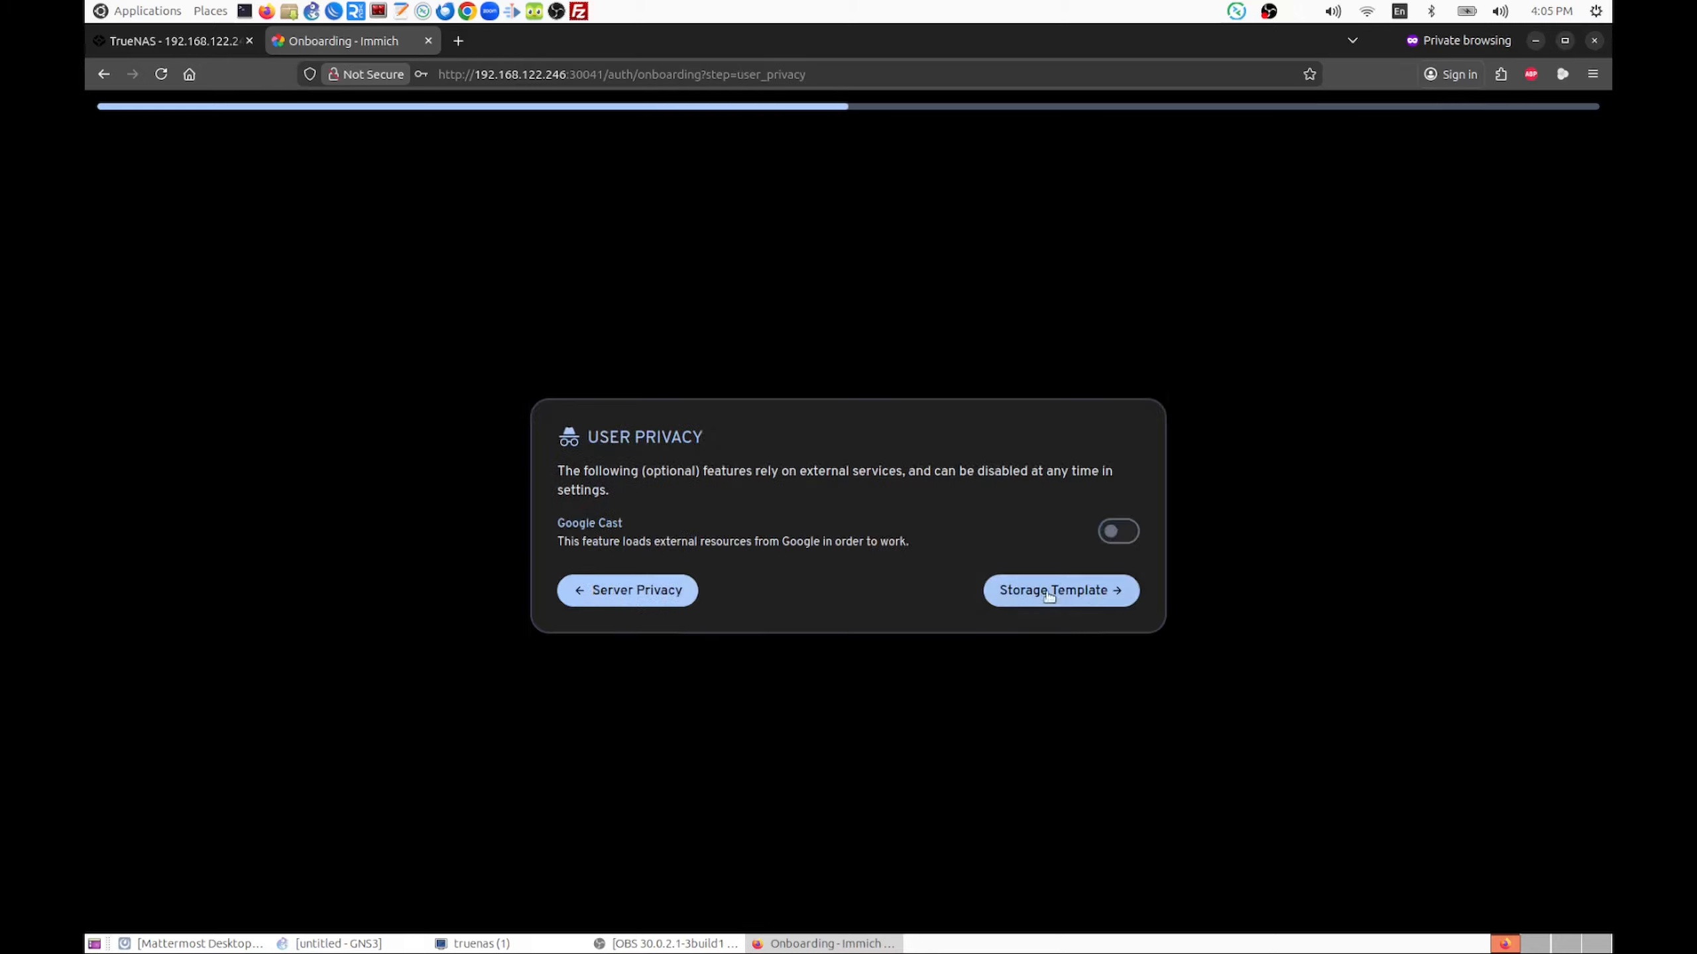
pyautogui.click(1061, 601)
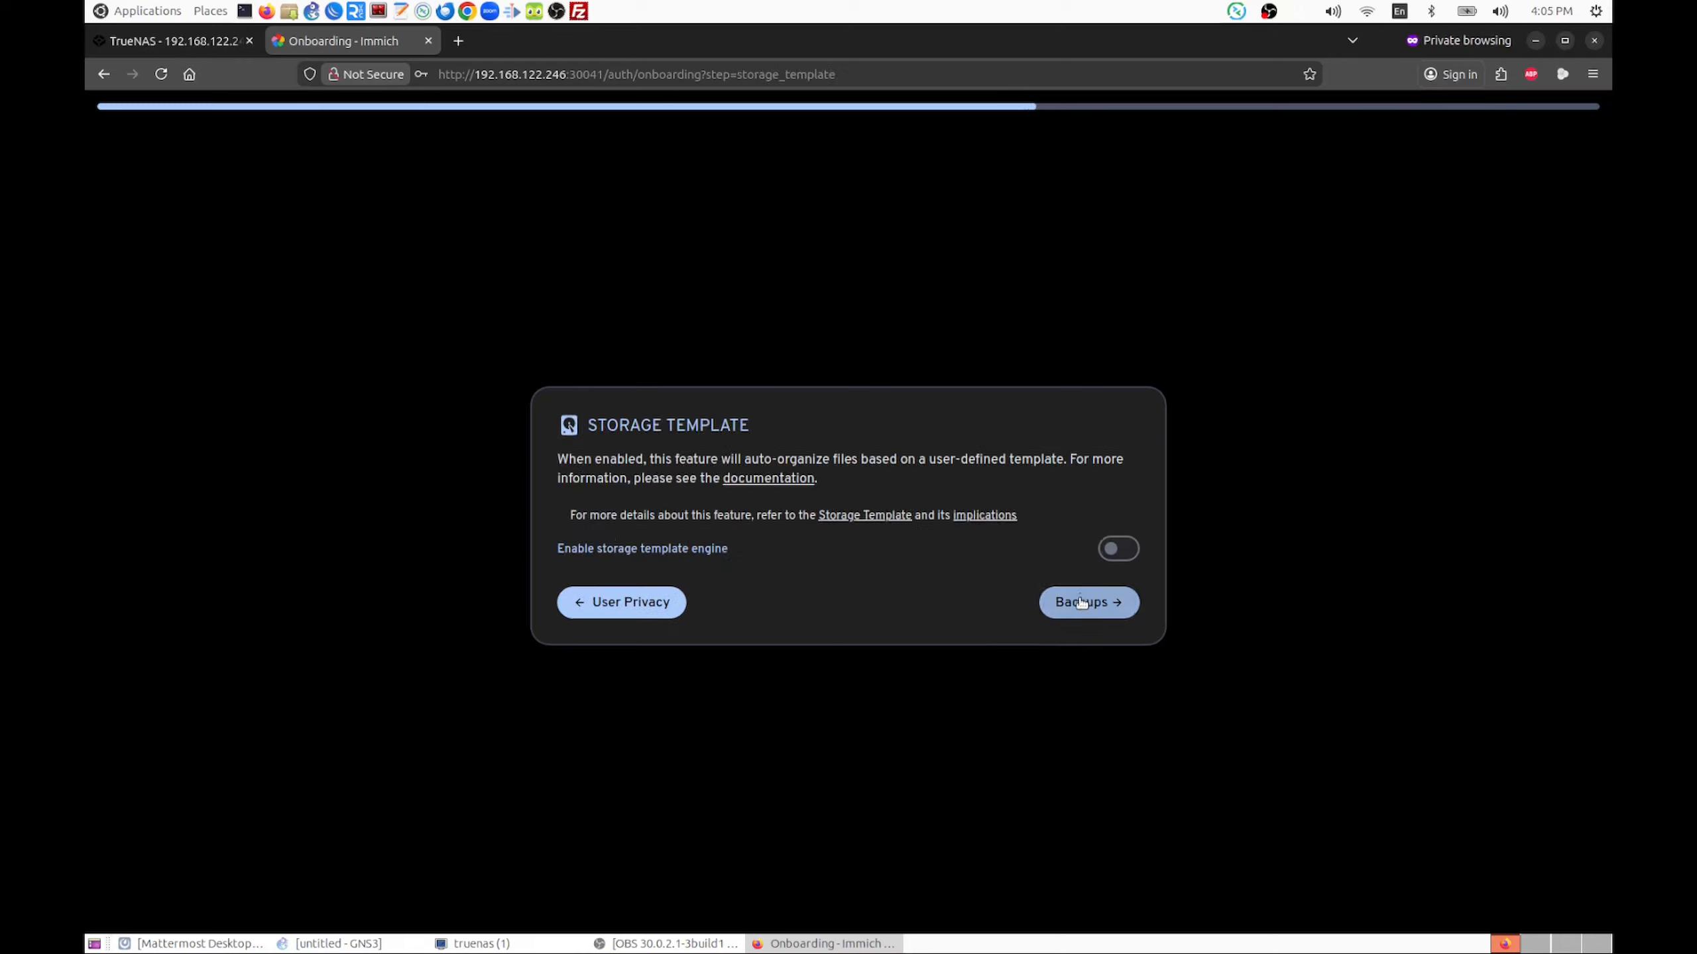
pyautogui.click(1082, 603)
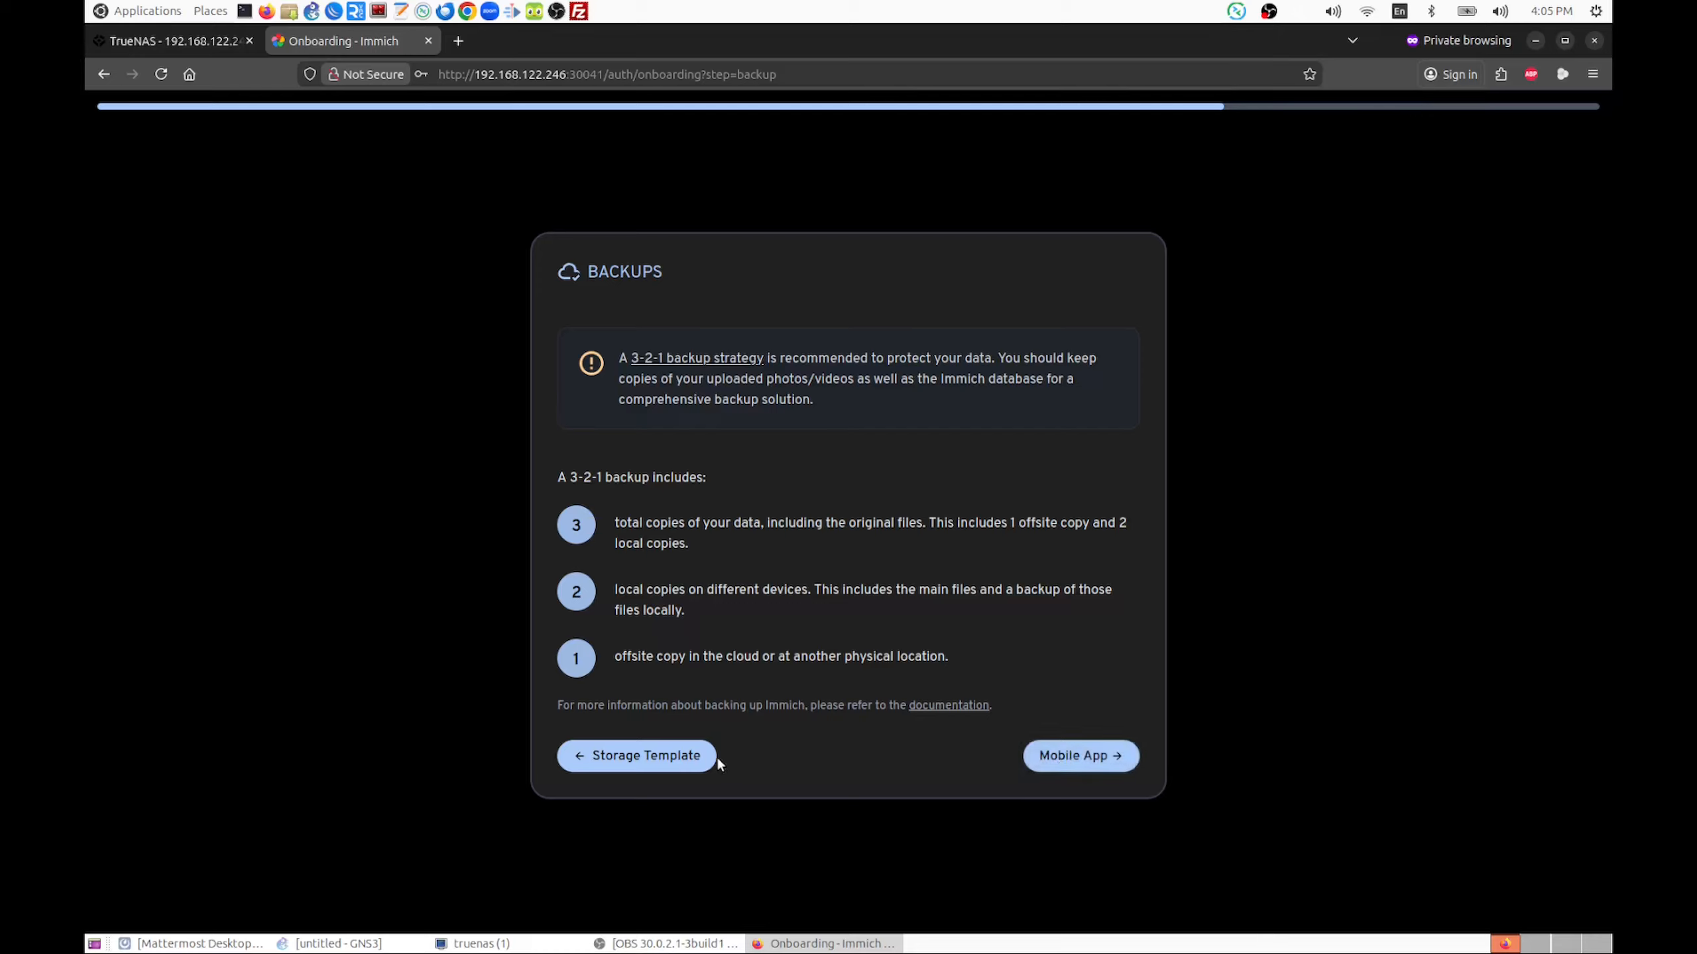
pyautogui.click(1093, 769)
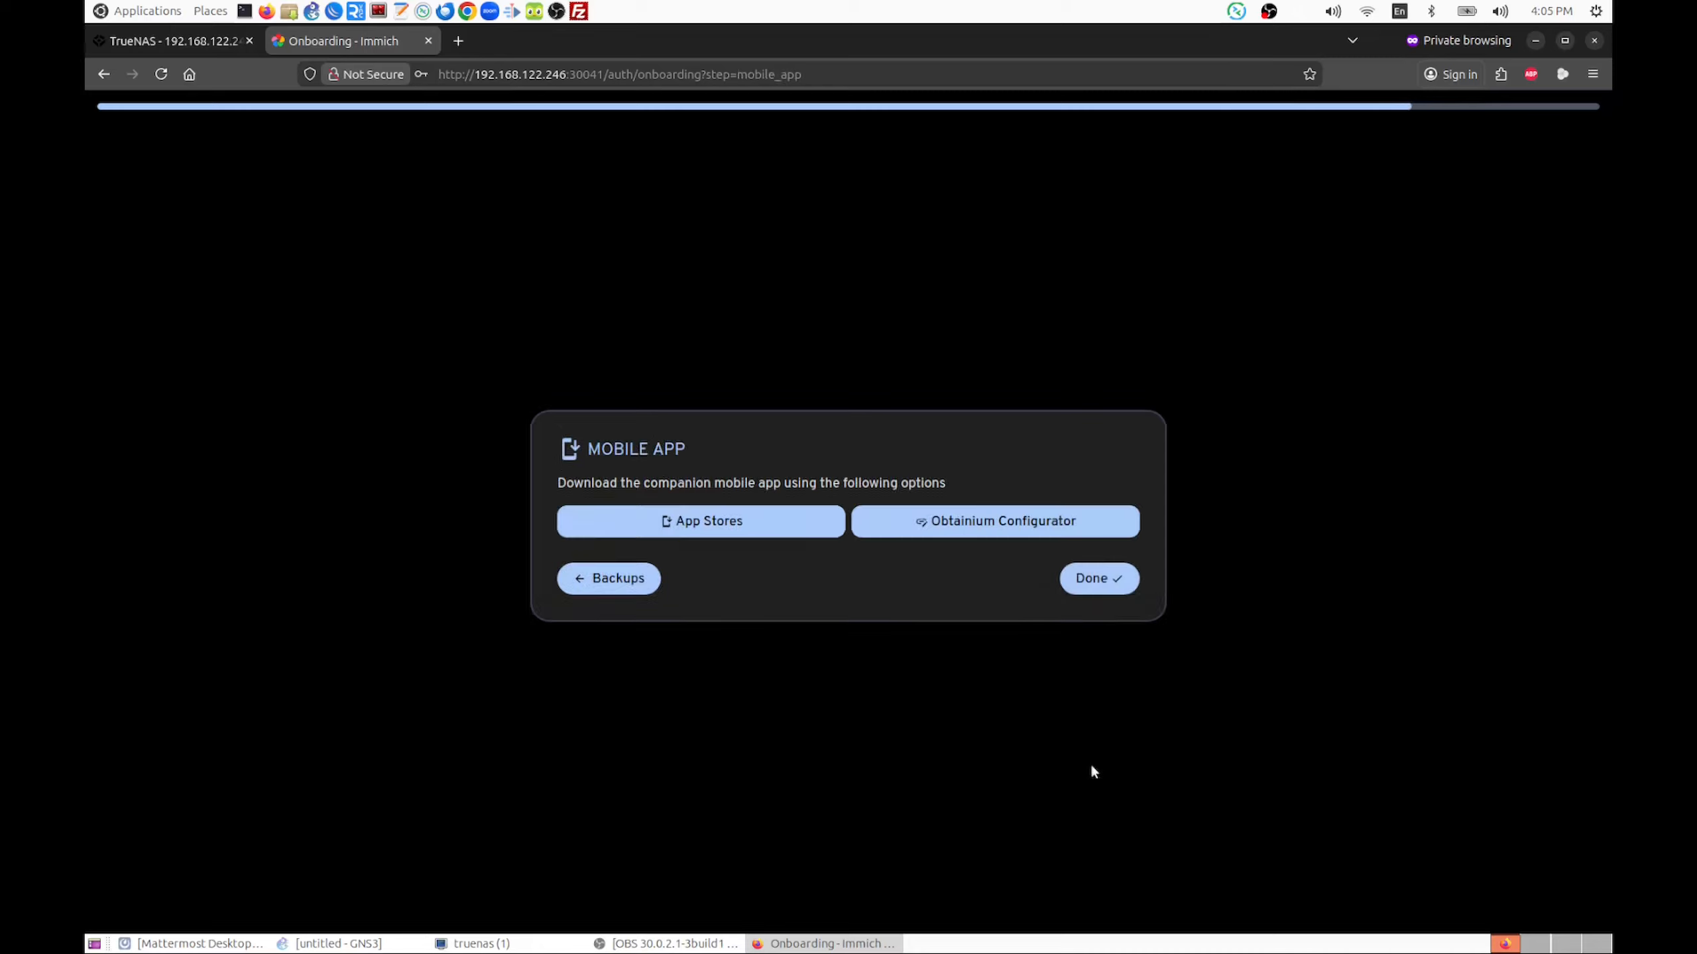
pyautogui.click(1103, 583)
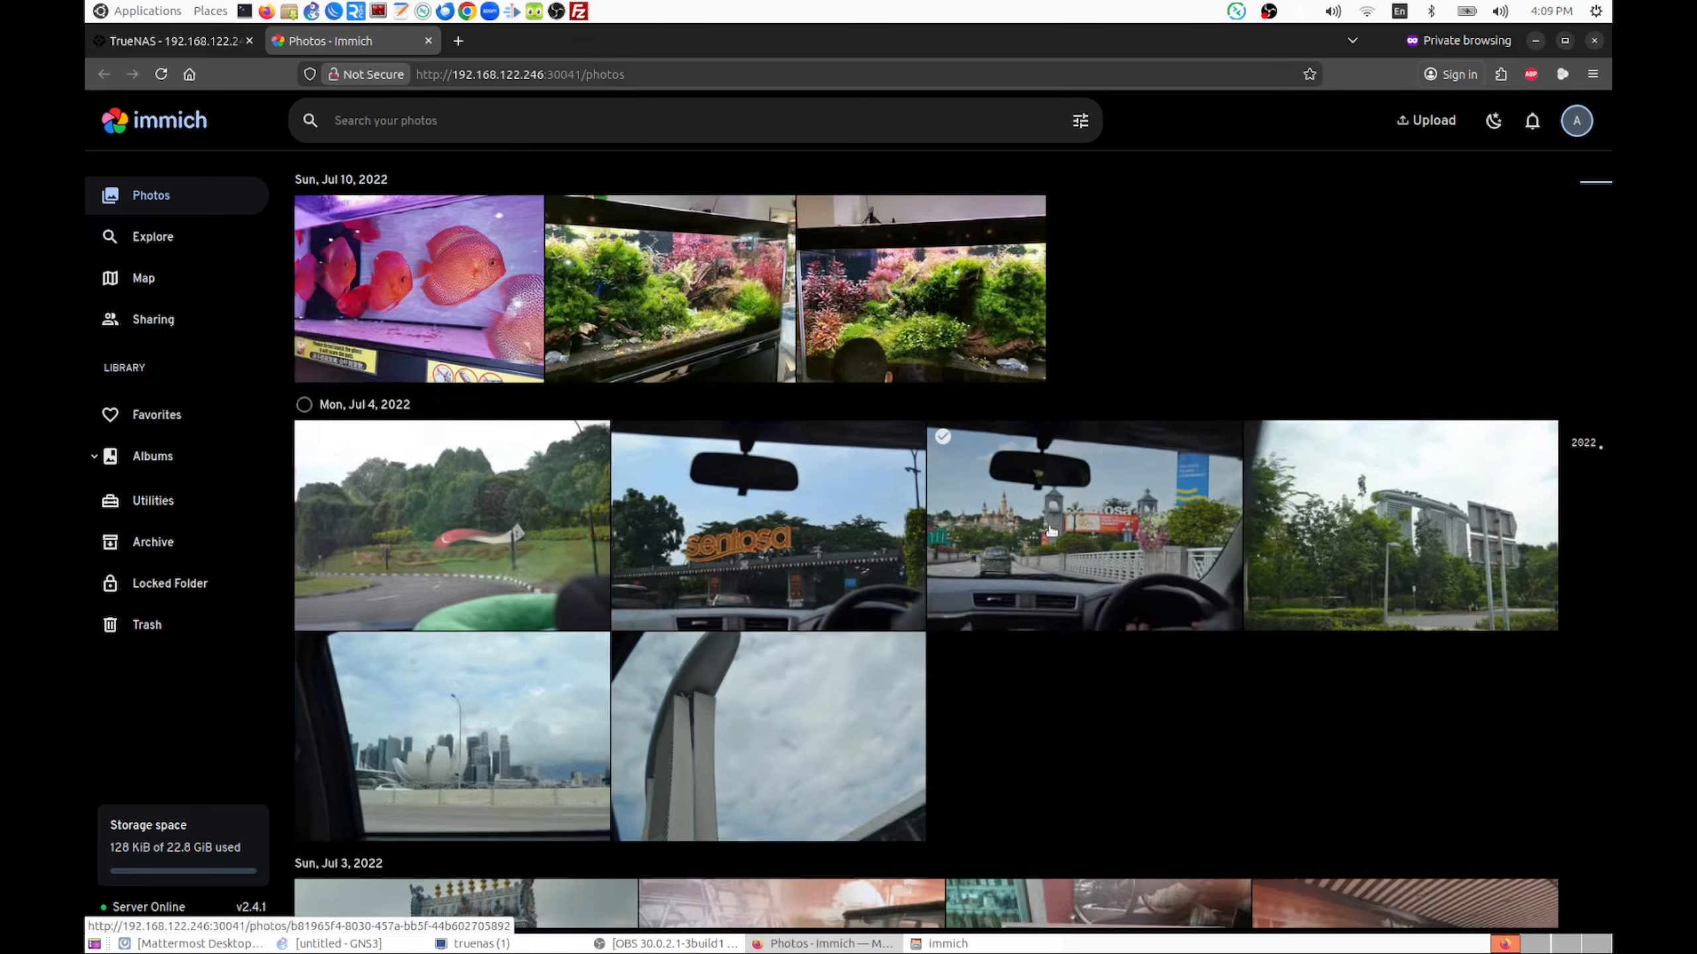
# View the Sentosa entrance photo from Jul 4, 2022 enlarged, and look at the Explore and Map pages
pyautogui.click(790, 544)
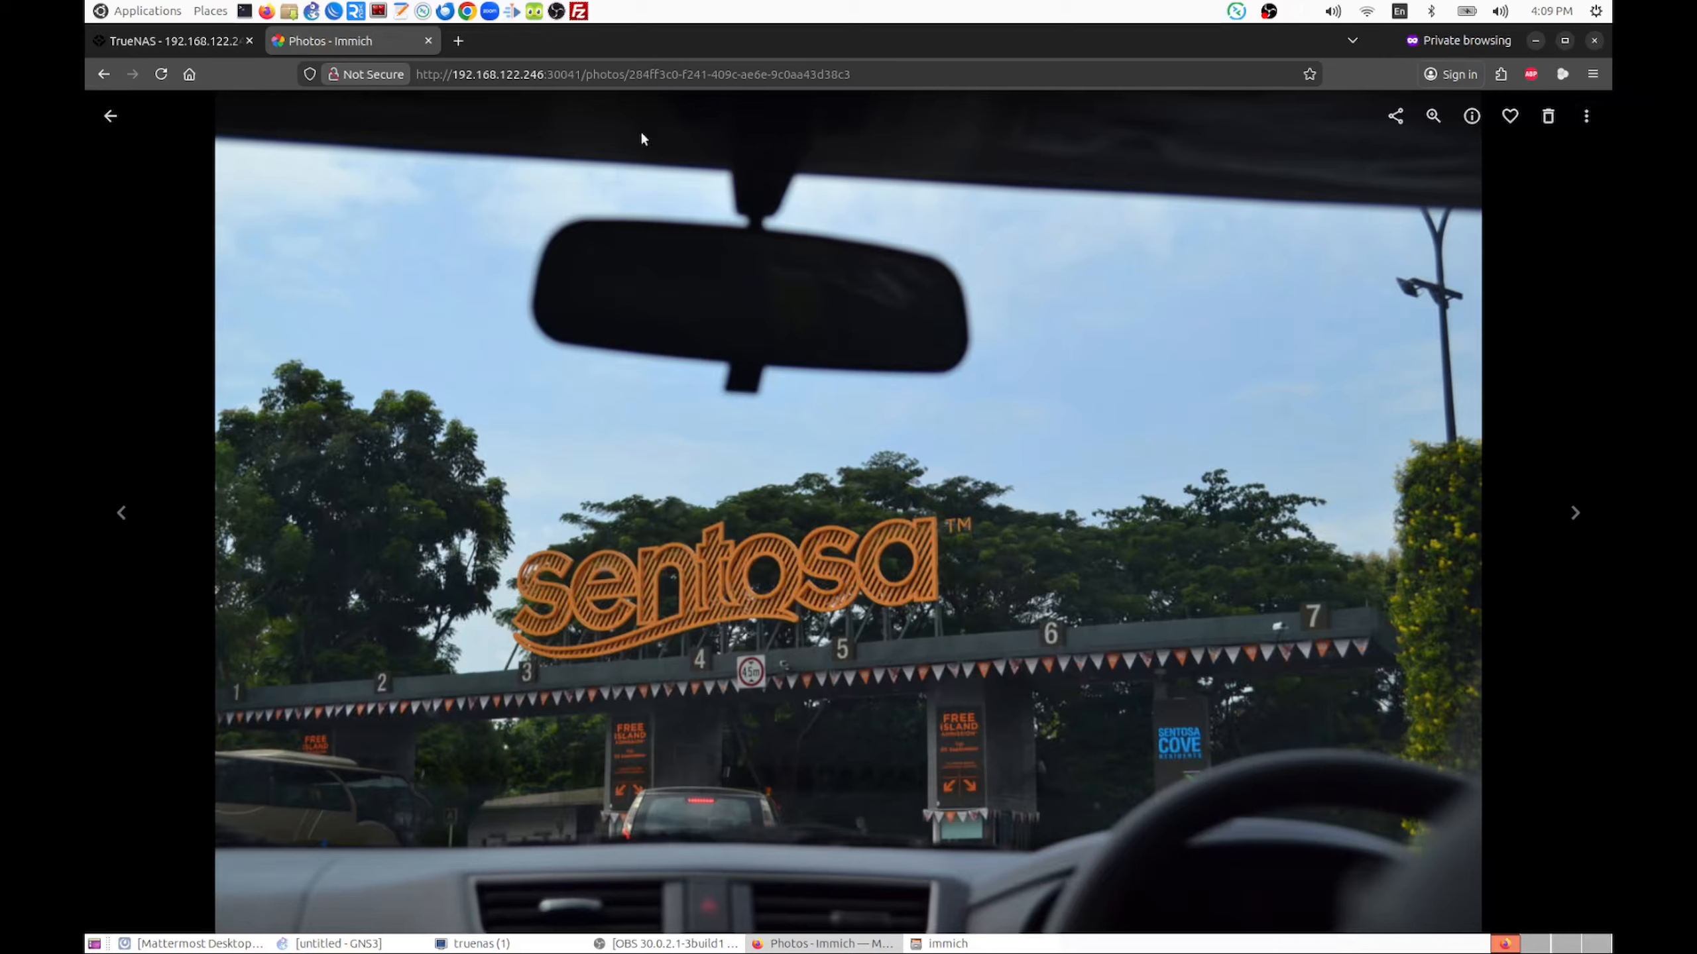
pyautogui.click(126, 118)
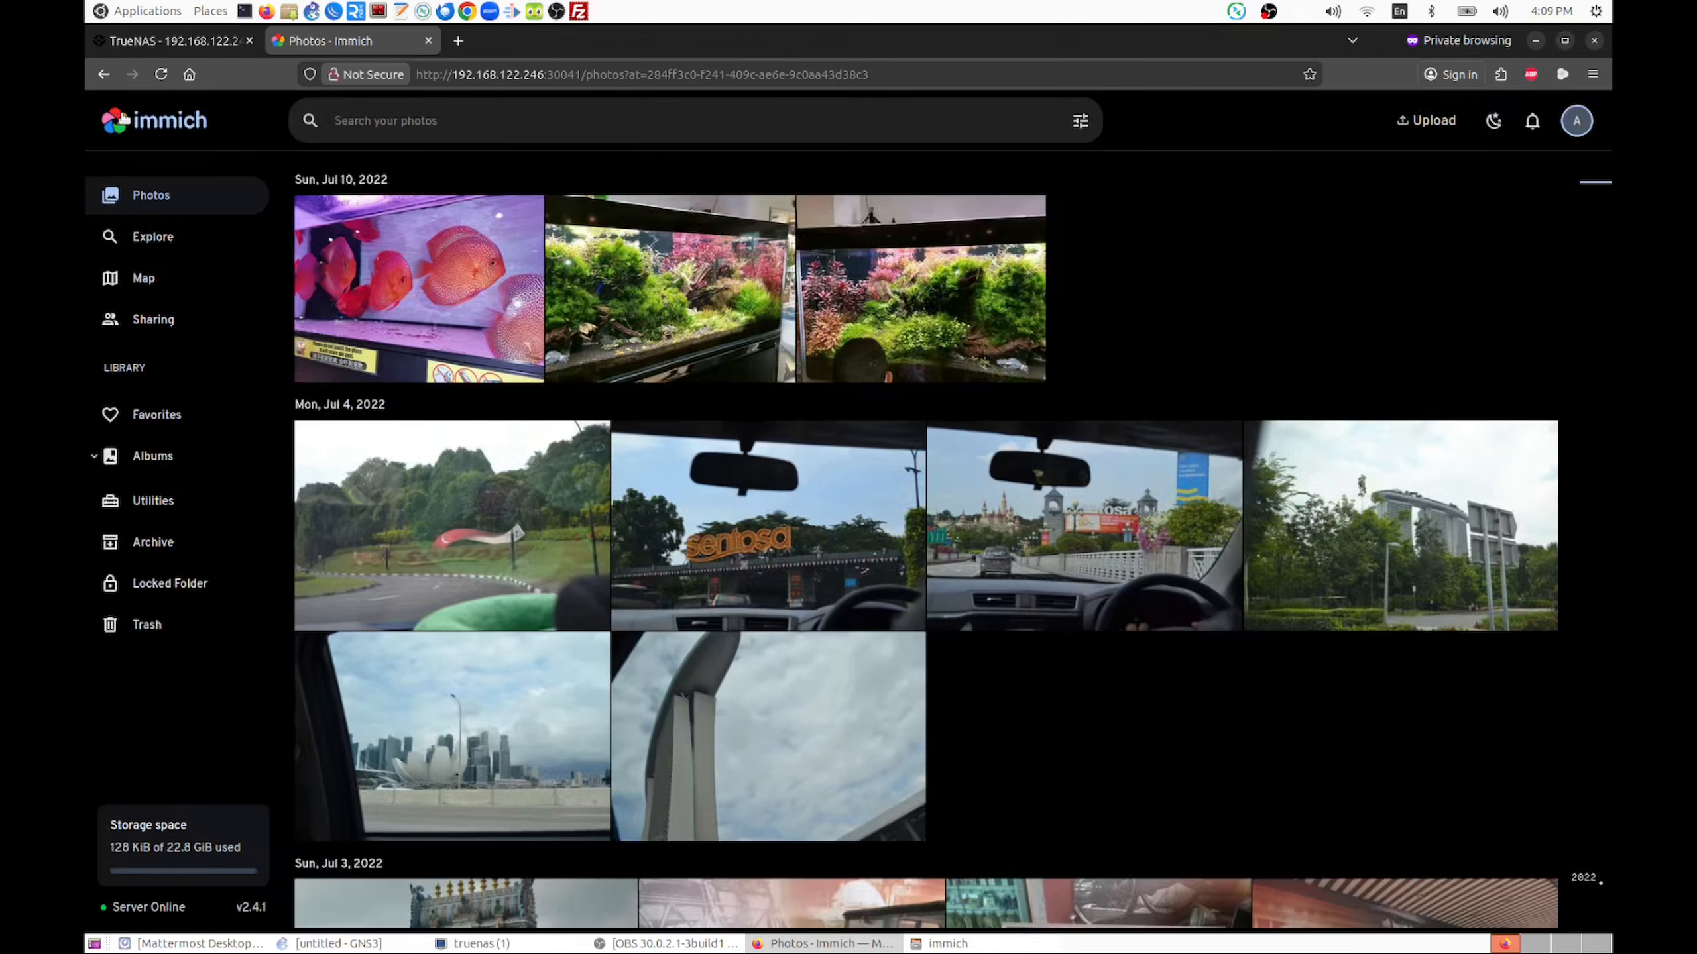
pyautogui.click(138, 235)
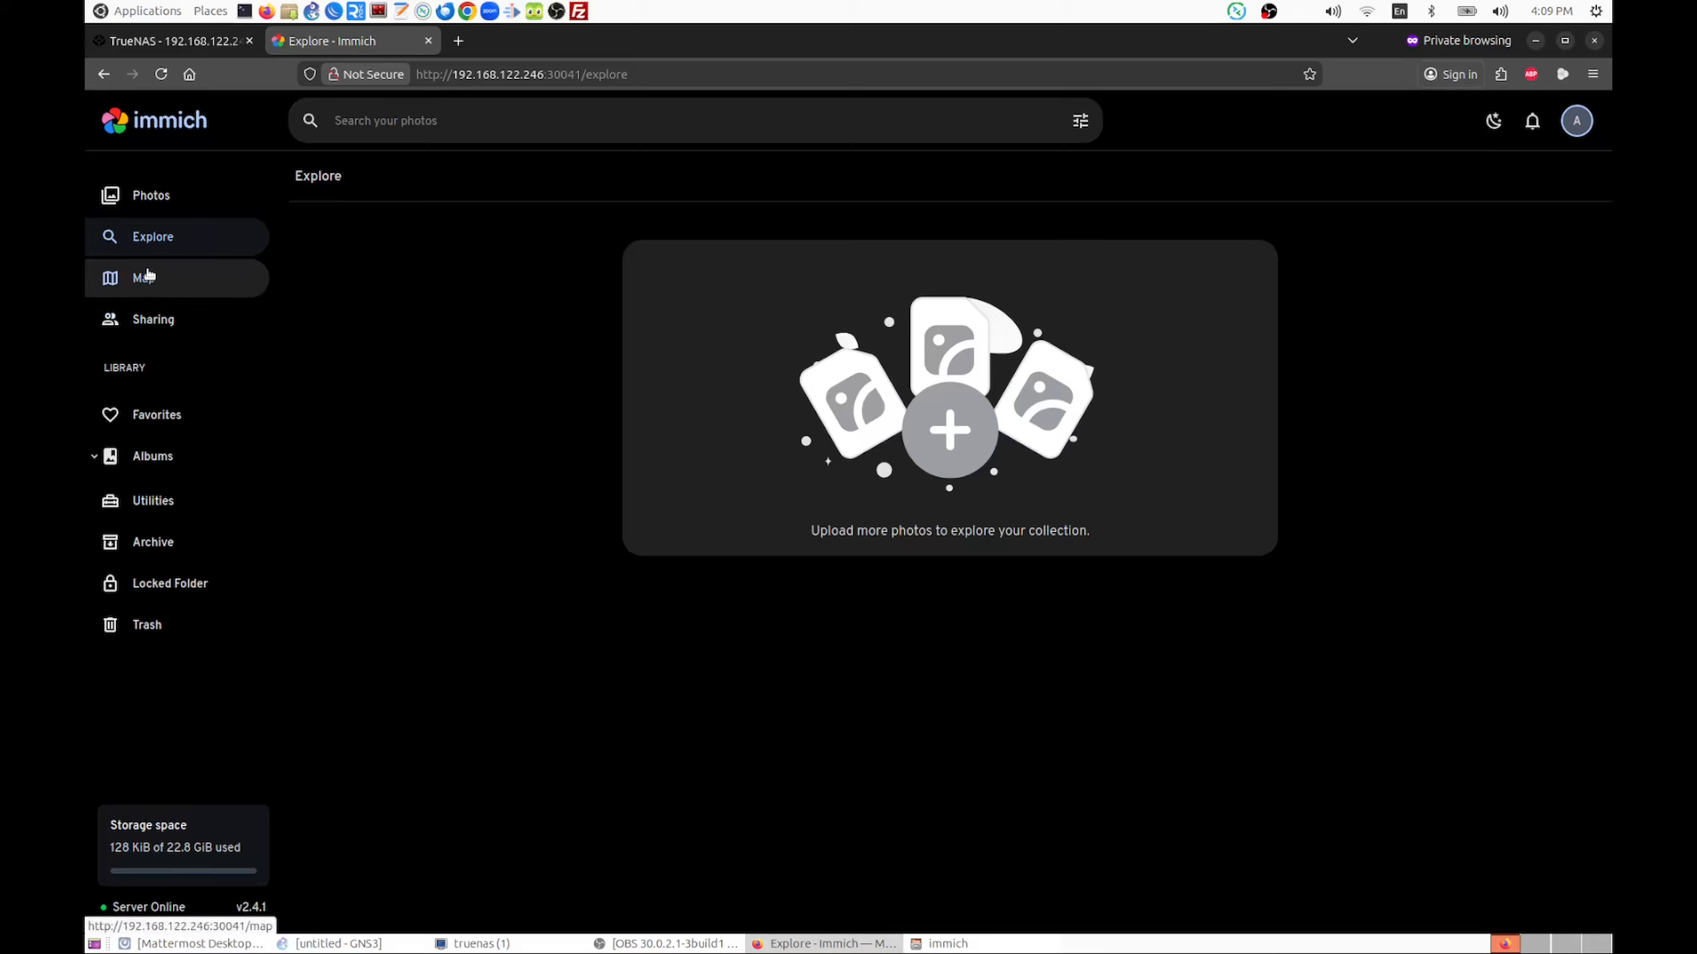
pyautogui.click(147, 275)
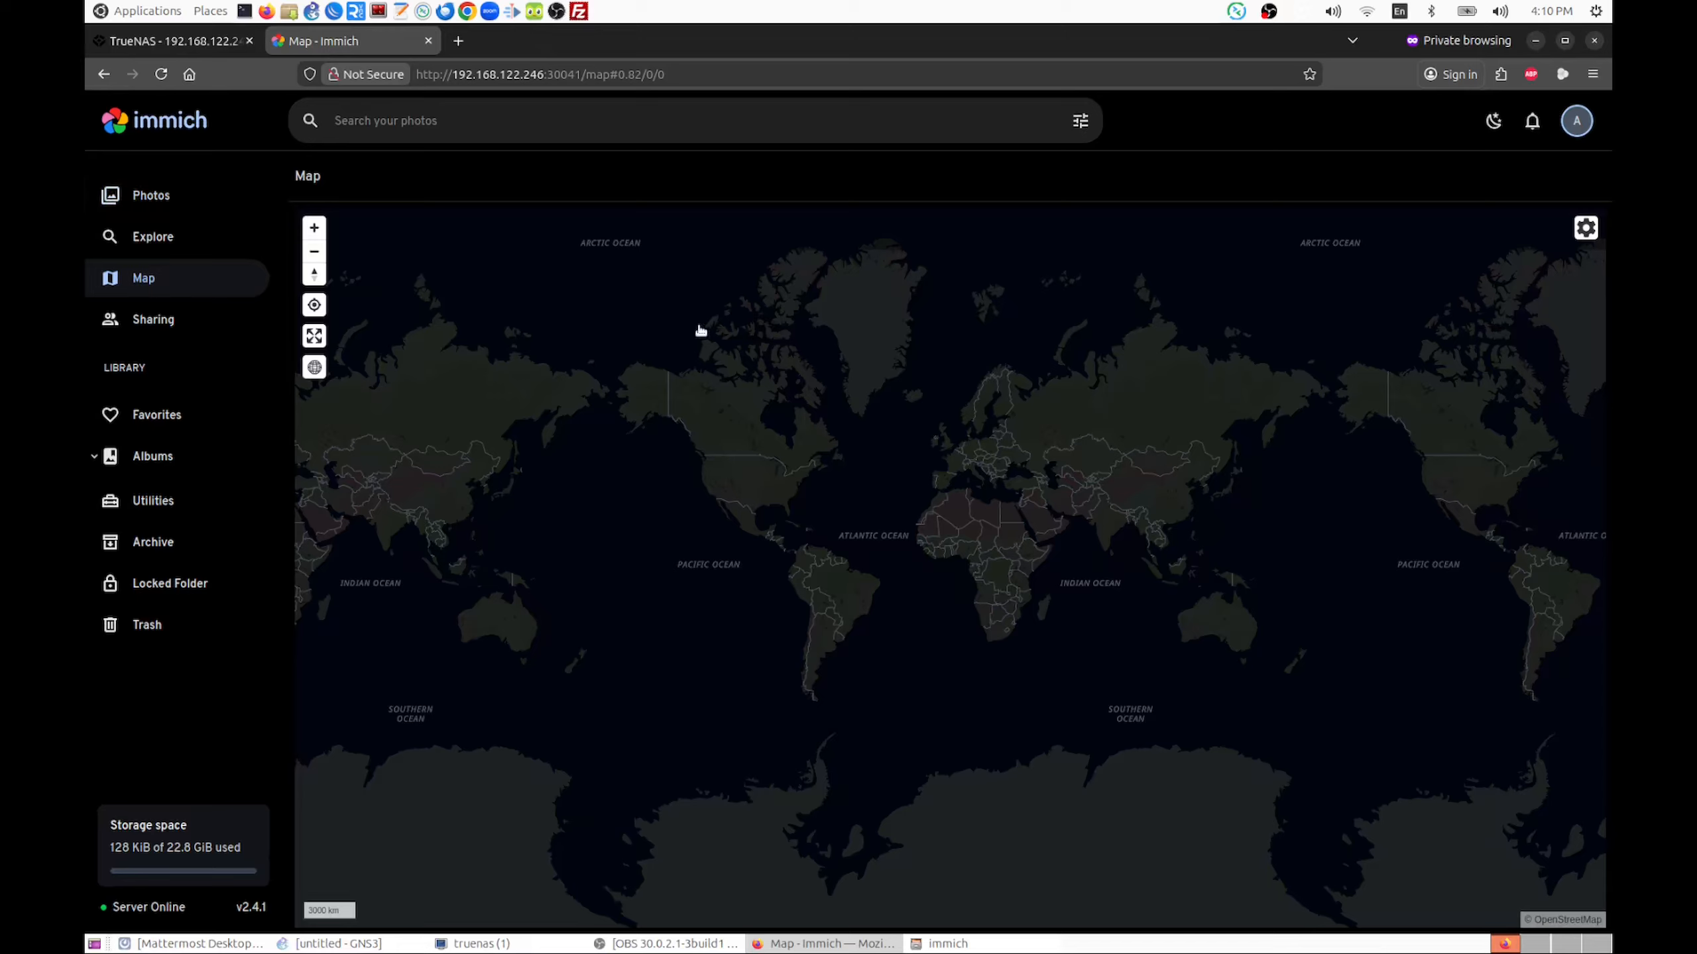
# Return to the photo timeline, view the temple photo from Jul 3, 2022 enlarged, and go back to the timeline's start
pyautogui.click(151, 195)
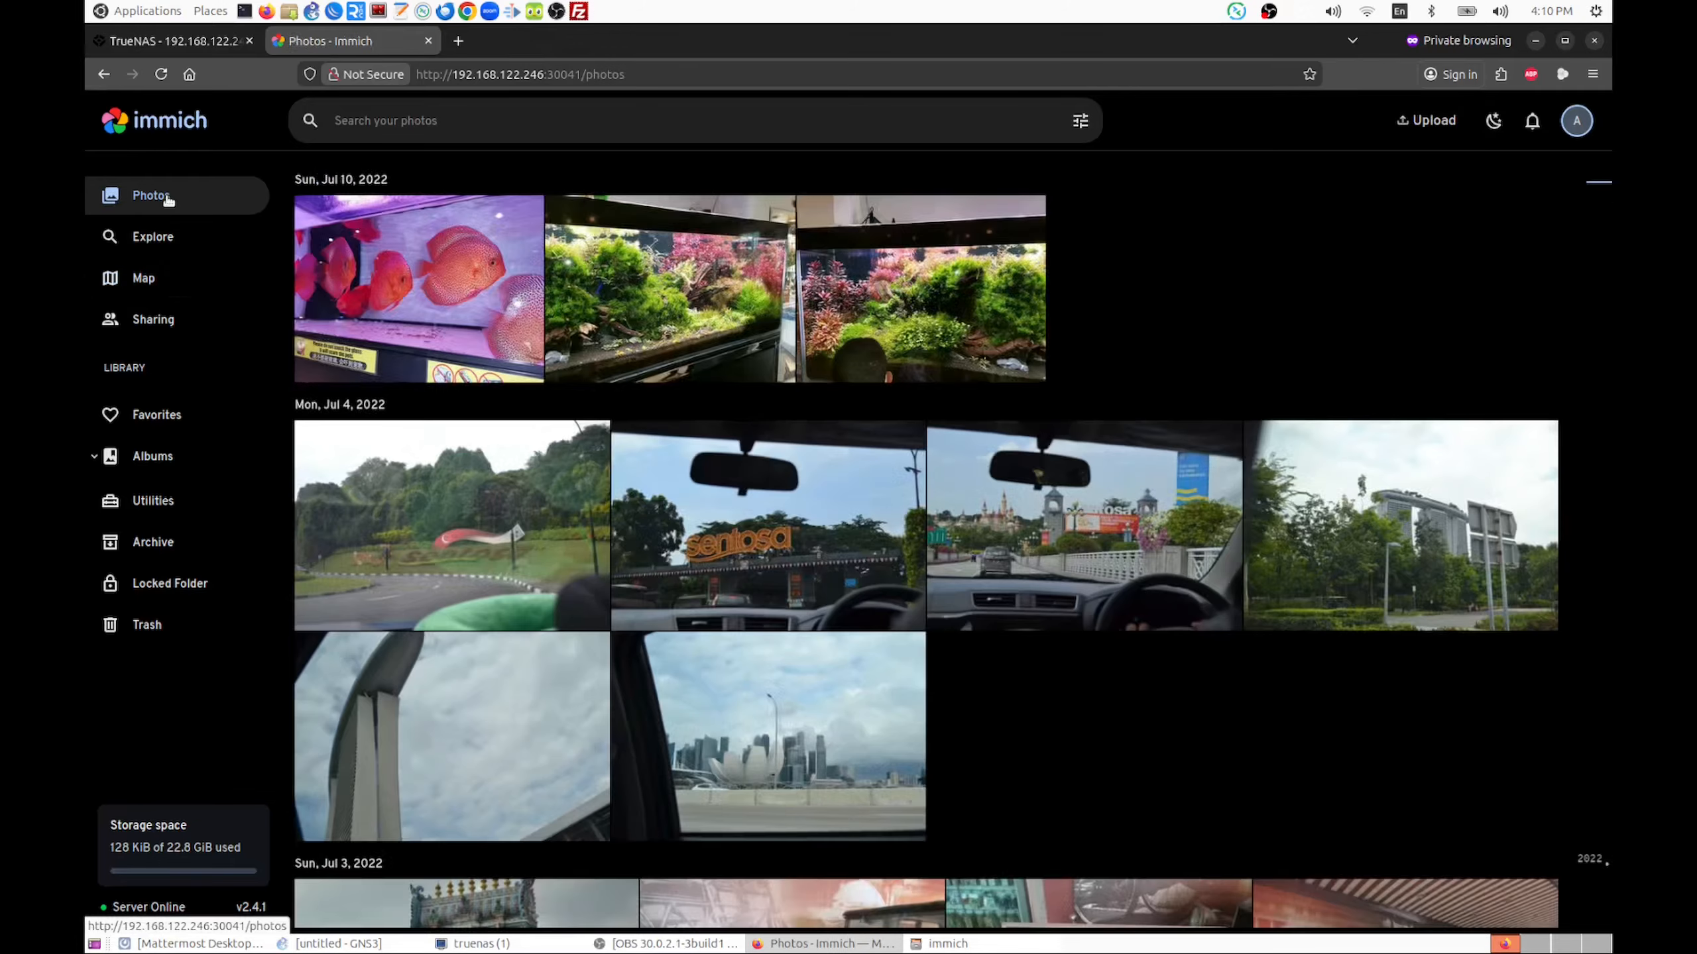
pyautogui.scroll(-3, 903, 521)
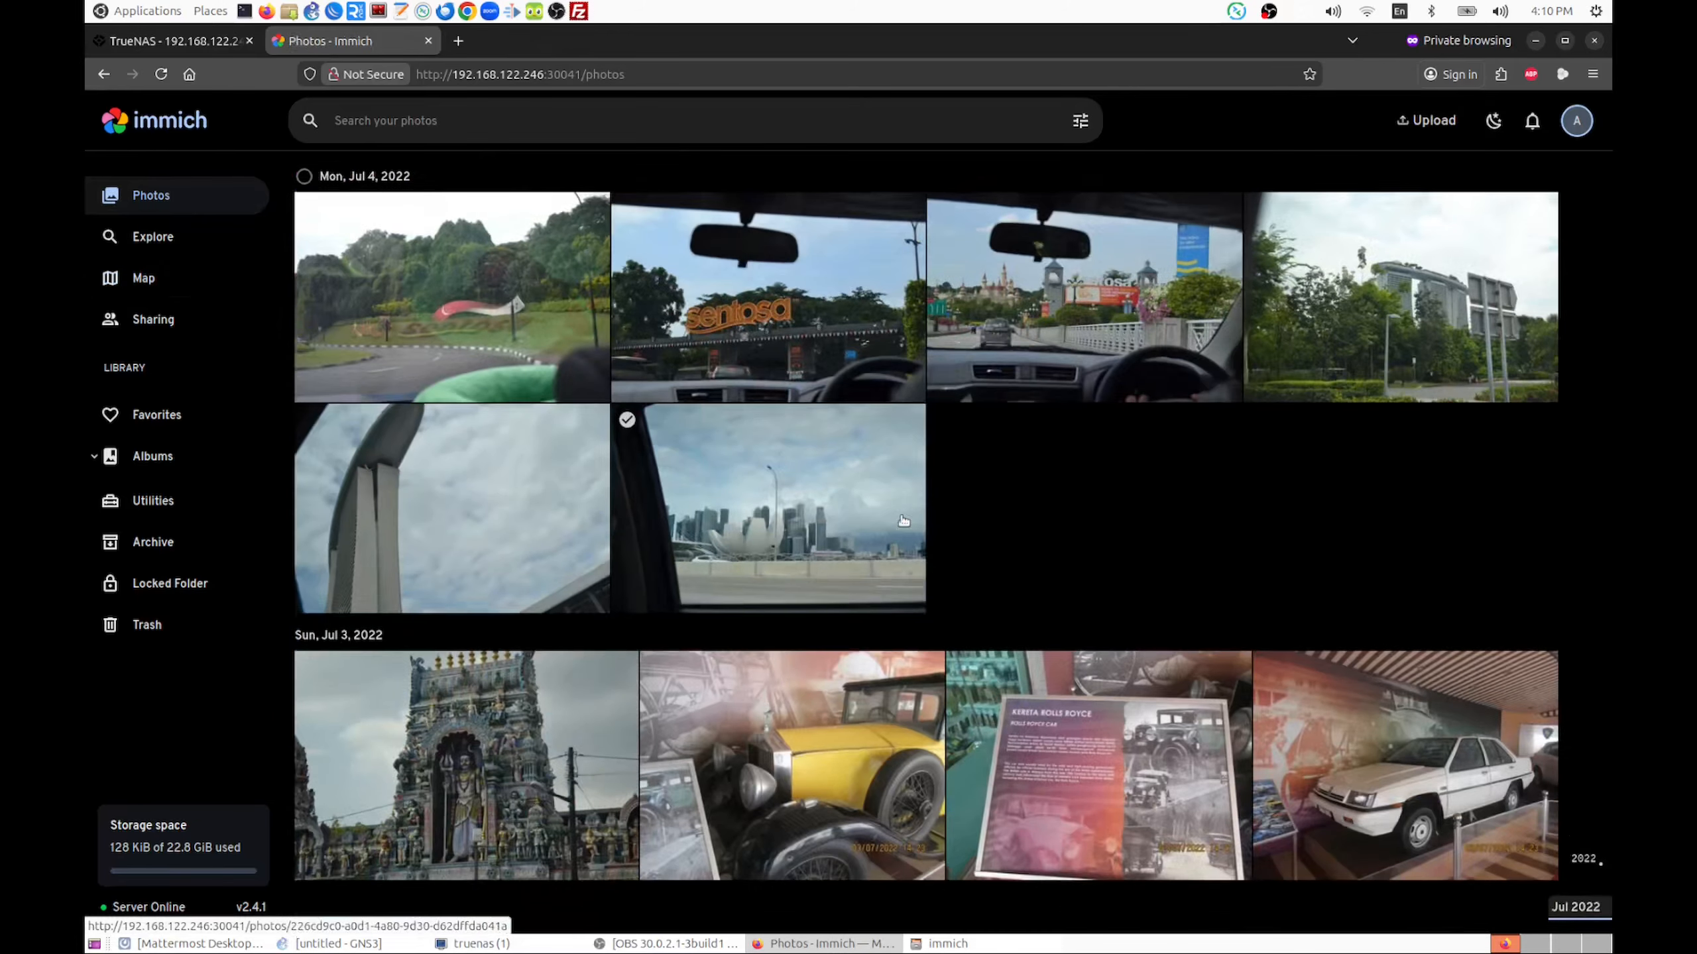
pyautogui.click(434, 775)
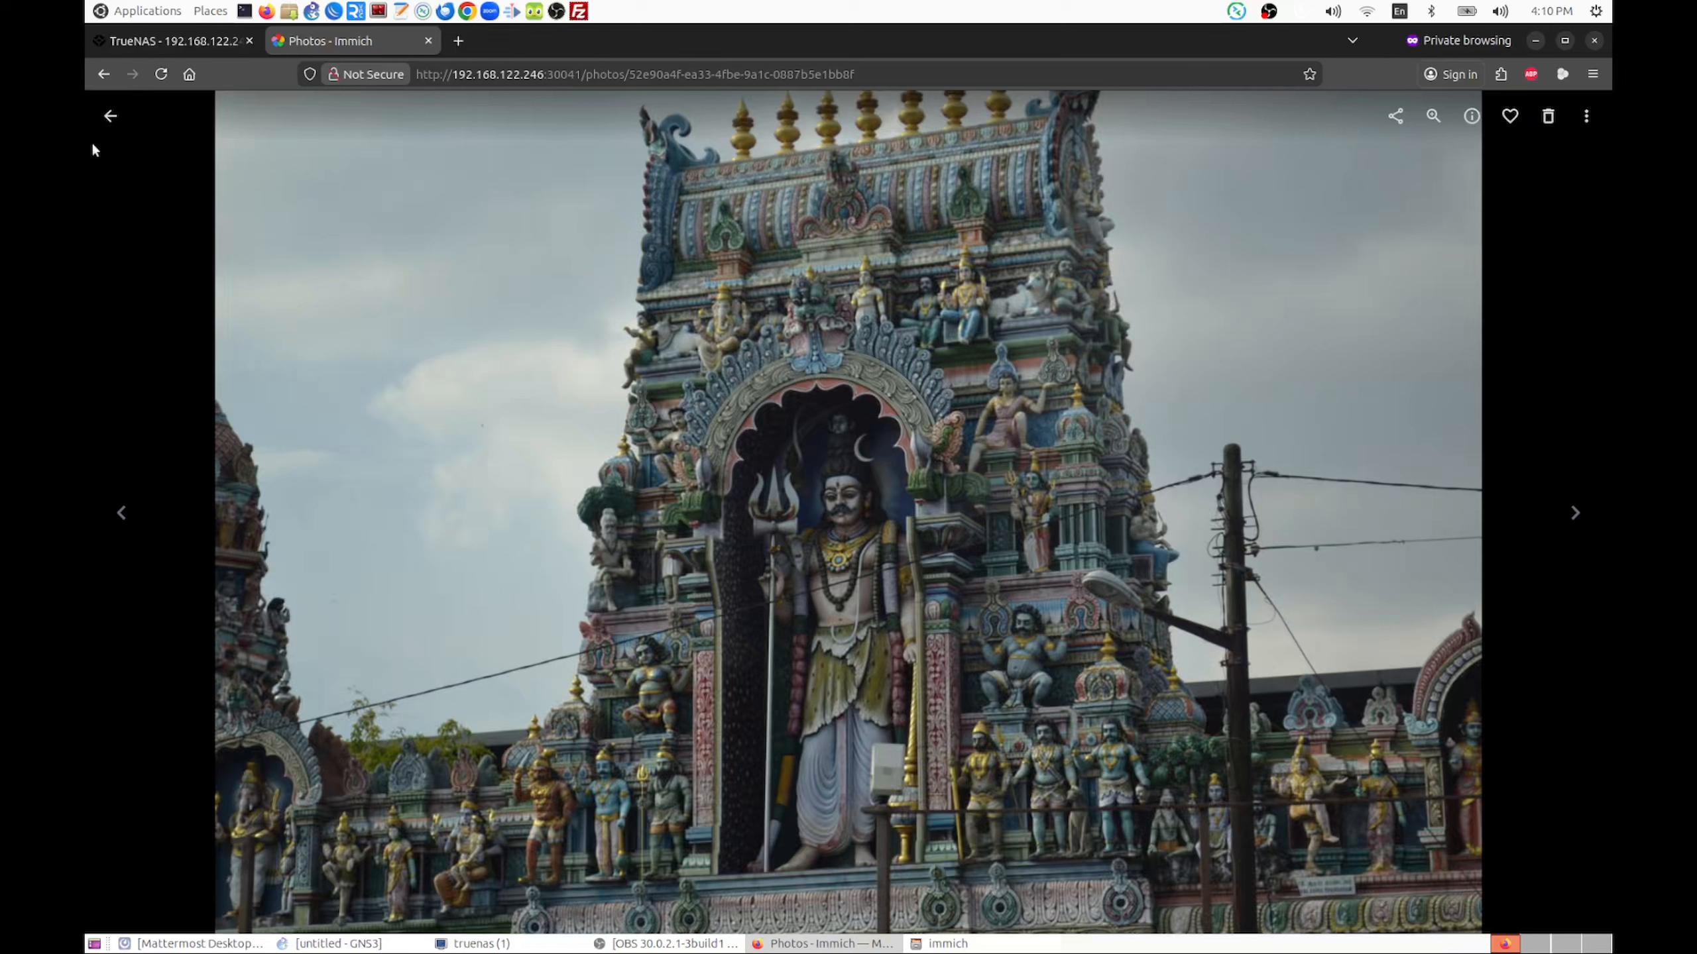
pyautogui.click(110, 115)
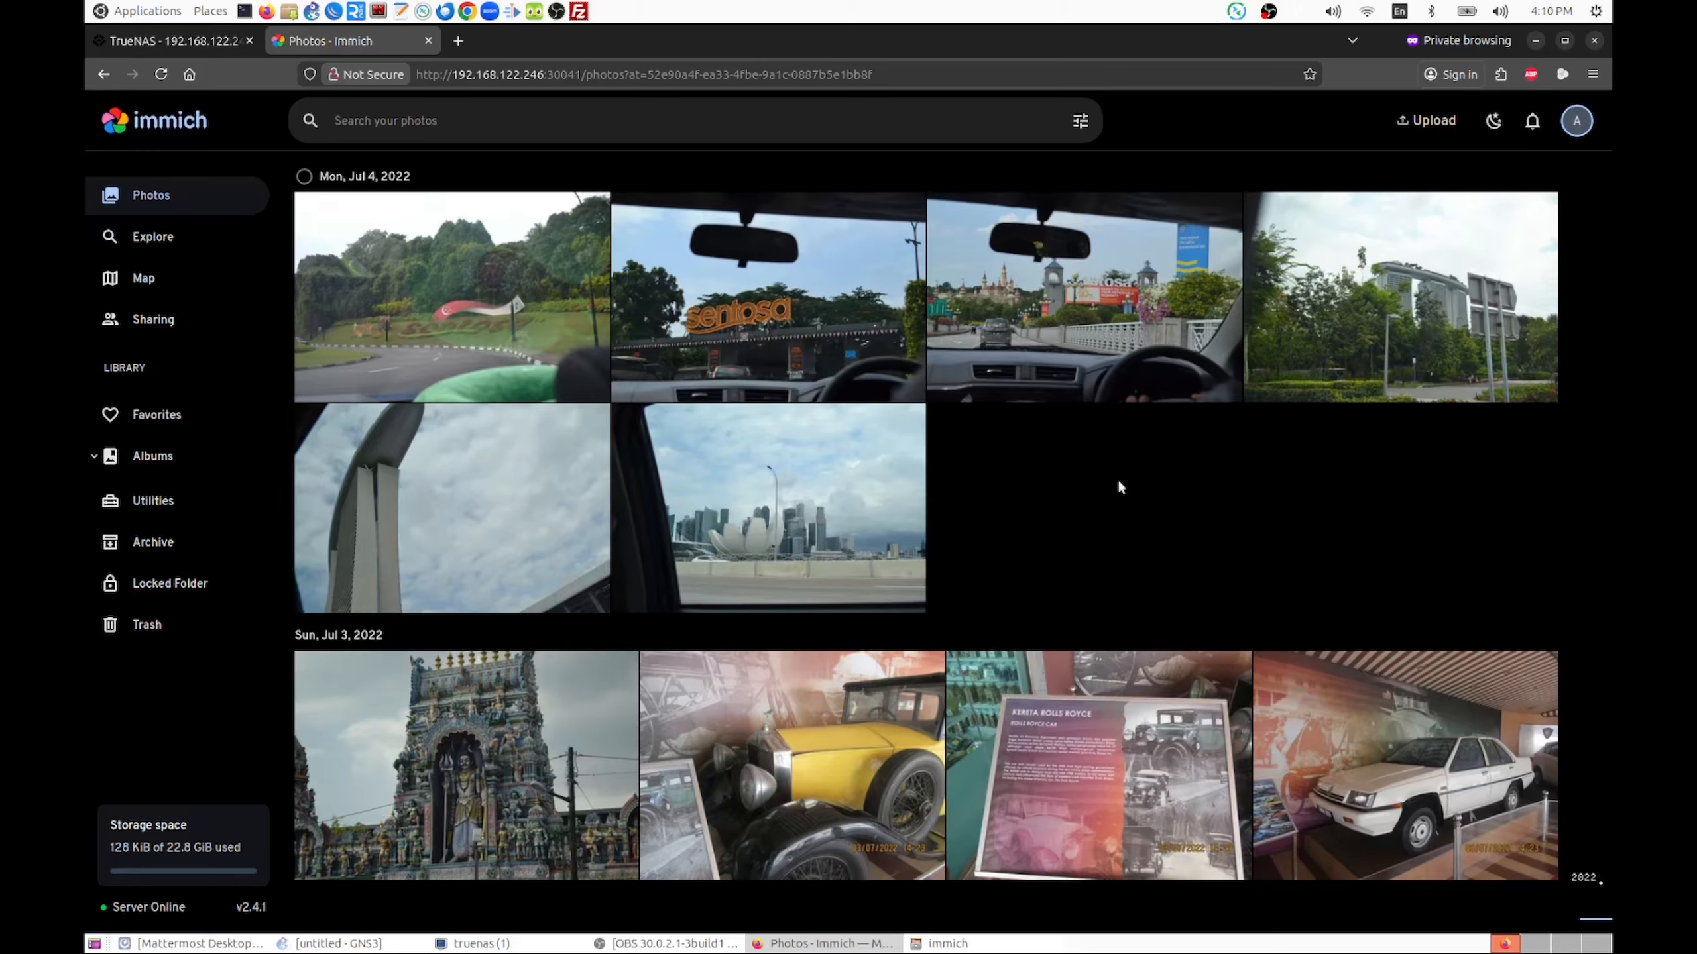
pyautogui.scroll(3, 1120, 487)
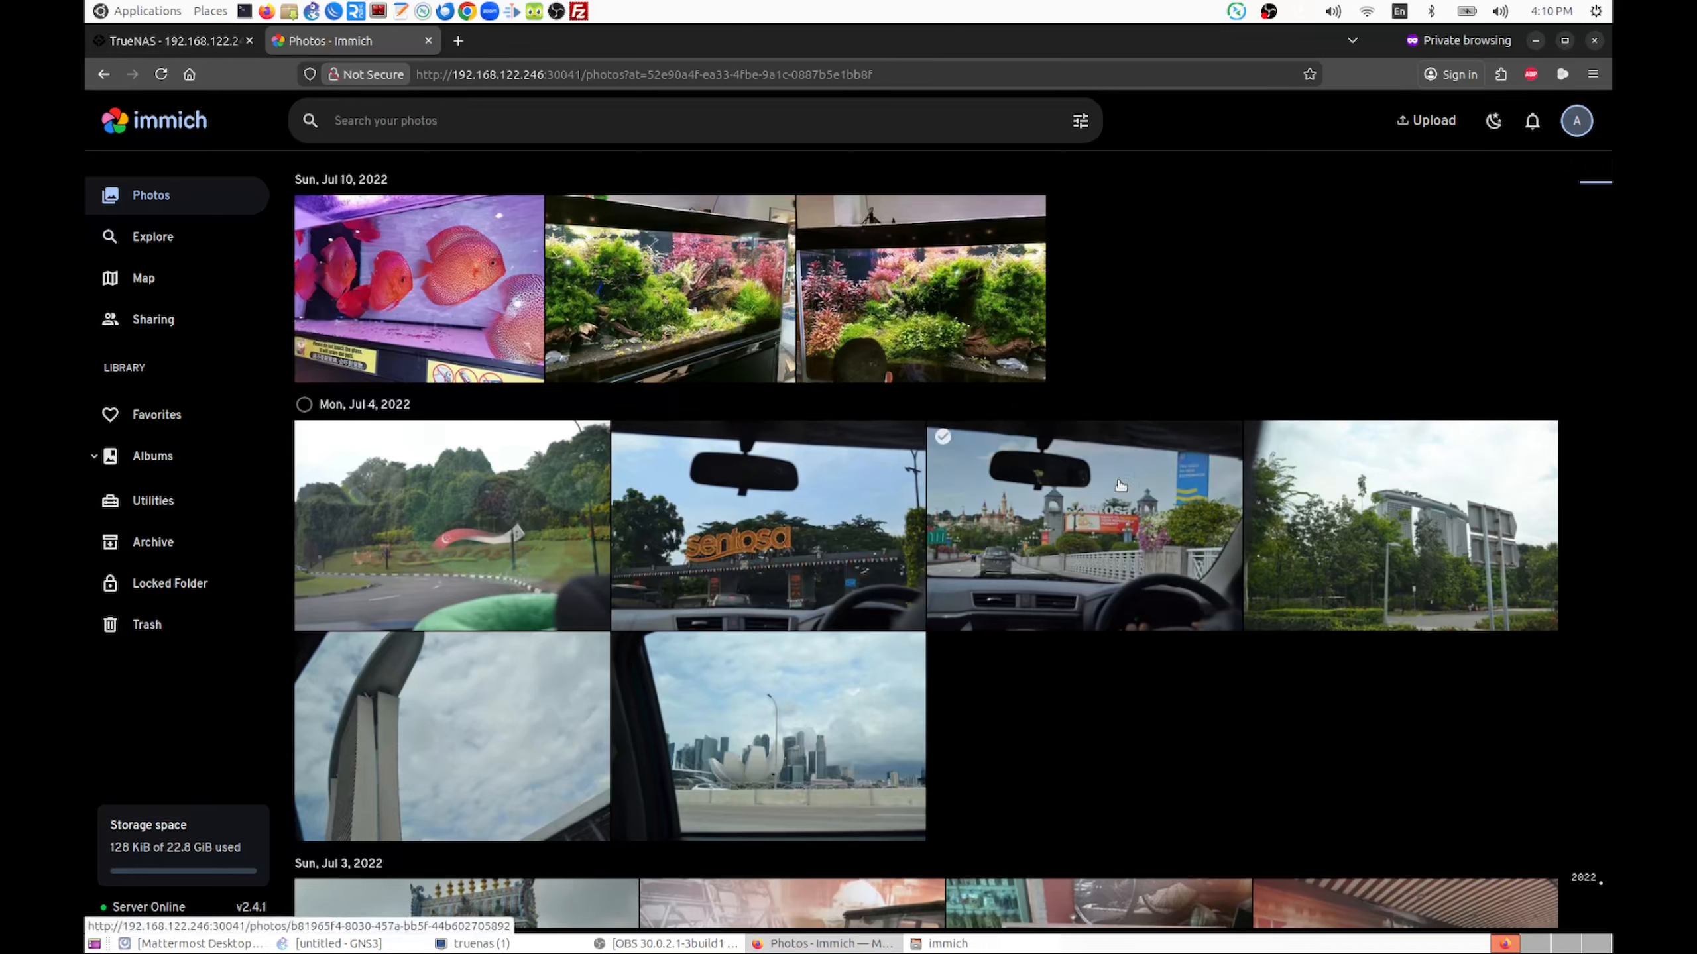